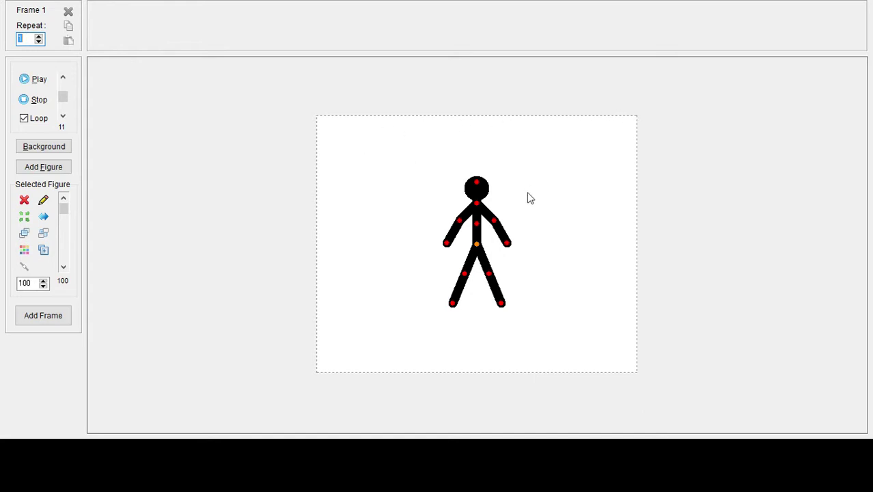
# - Move the whole stick figure down so its feet stand on the bottom edge of the canvas
pyautogui.moveTo(476, 184); pyautogui.dragTo(477, 185)
pyautogui.moveTo(479, 250); pyautogui.dragTo(466, 313)
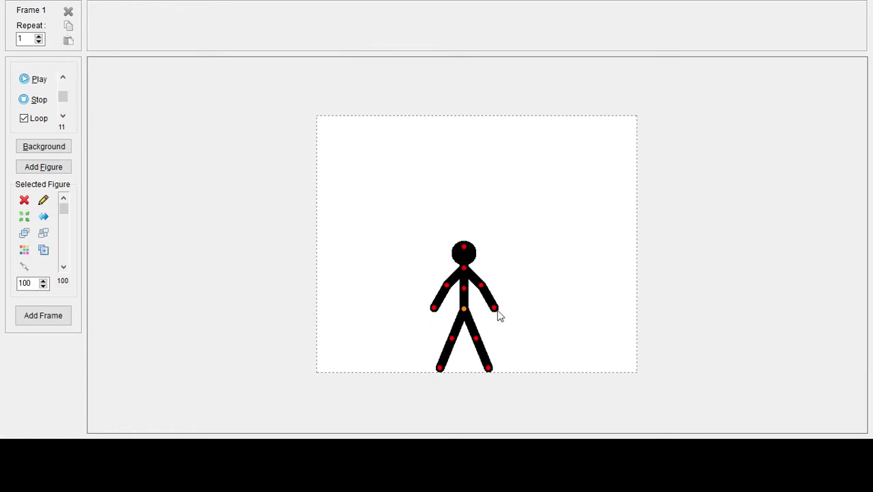
# - Try out arm poses on the stick figure, raising and lowering its hands and bending its elbows
pyautogui.moveTo(497, 310); pyautogui.dragTo(478, 251)
pyautogui.moveTo(483, 286); pyautogui.dragTo(478, 249)
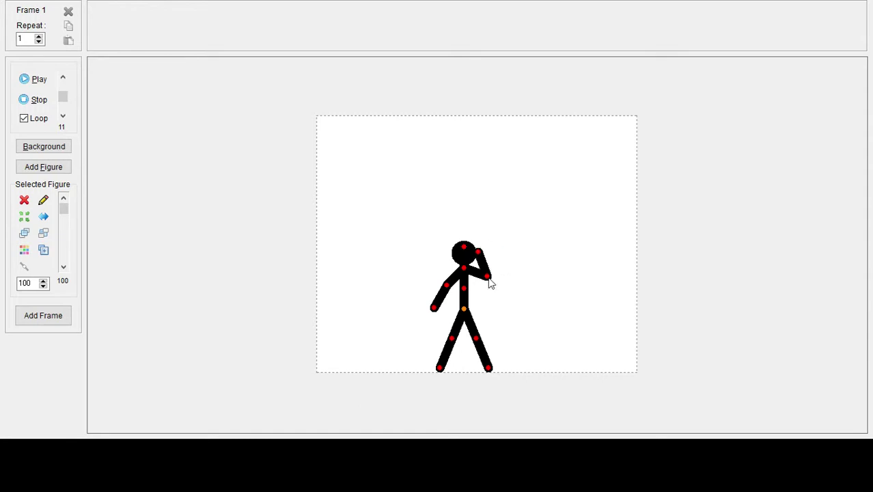
pyautogui.moveTo(488, 282)
pyautogui.mouseDown()
pyautogui.moveTo(489, 292)
pyautogui.moveTo(492, 274)
pyautogui.moveTo(505, 304)
pyautogui.moveTo(509, 246)
pyautogui.moveTo(500, 245)
pyautogui.moveTo(545, 298)
pyautogui.moveTo(500, 246)
pyautogui.moveTo(540, 280)
pyautogui.moveTo(520, 259)
pyautogui.moveTo(531, 299)
pyautogui.moveTo(526, 256)
pyautogui.moveTo(467, 235)
pyautogui.moveTo(452, 246)
pyautogui.moveTo(435, 305)
pyautogui.moveTo(486, 350)
pyautogui.moveTo(550, 322)
pyautogui.moveTo(531, 263)
pyautogui.moveTo(498, 270)
pyautogui.moveTo(478, 259)
pyautogui.moveTo(499, 274)
pyautogui.mouseUp()
pyautogui.moveTo(433, 308); pyautogui.dragTo(491, 274)
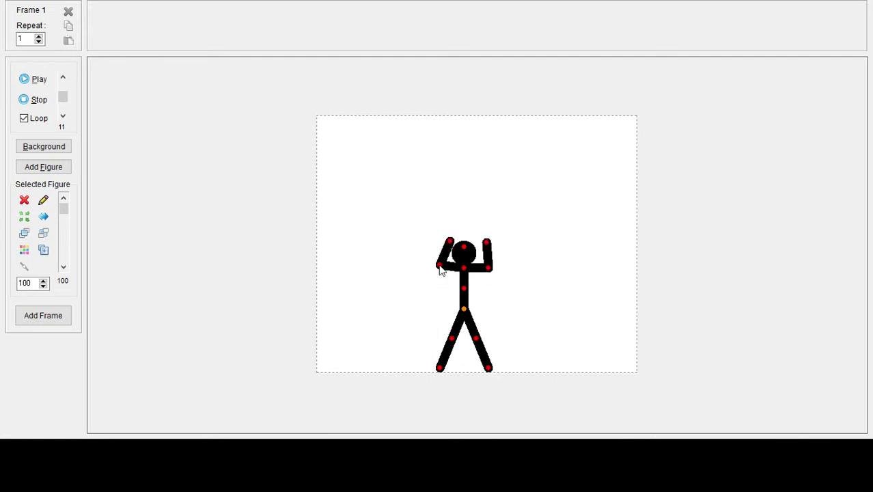
pyautogui.moveTo(441, 271); pyautogui.dragTo(397, 239)
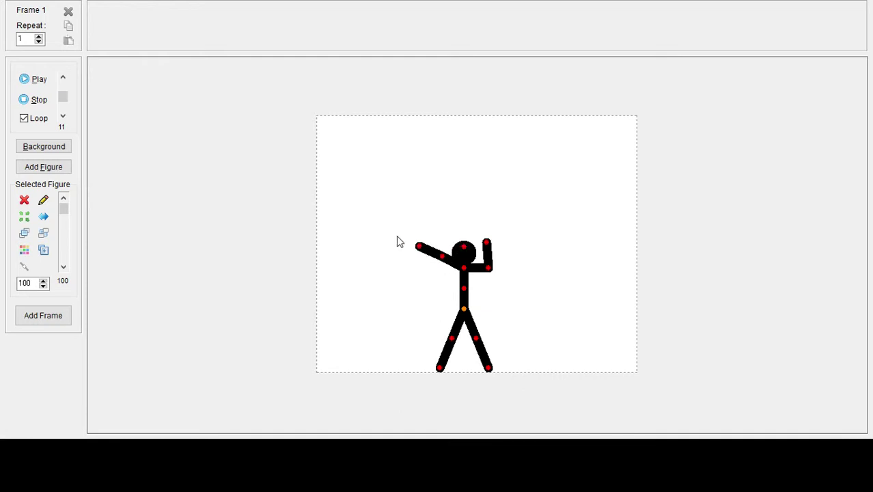
pyautogui.hotkey('ctrl', 'z')
pyautogui.moveTo(460, 238); pyautogui.dragTo(441, 303)
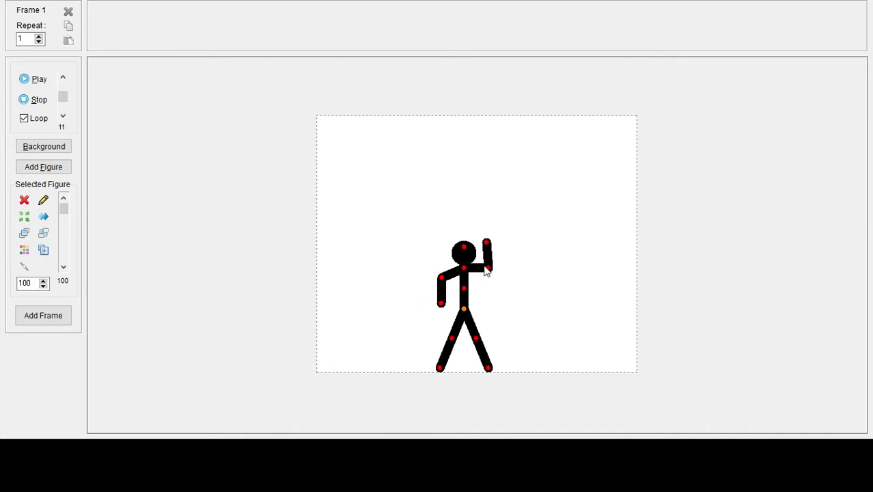
pyautogui.moveTo(487, 247); pyautogui.dragTo(490, 253)
pyautogui.moveTo(442, 305); pyautogui.dragTo(403, 344)
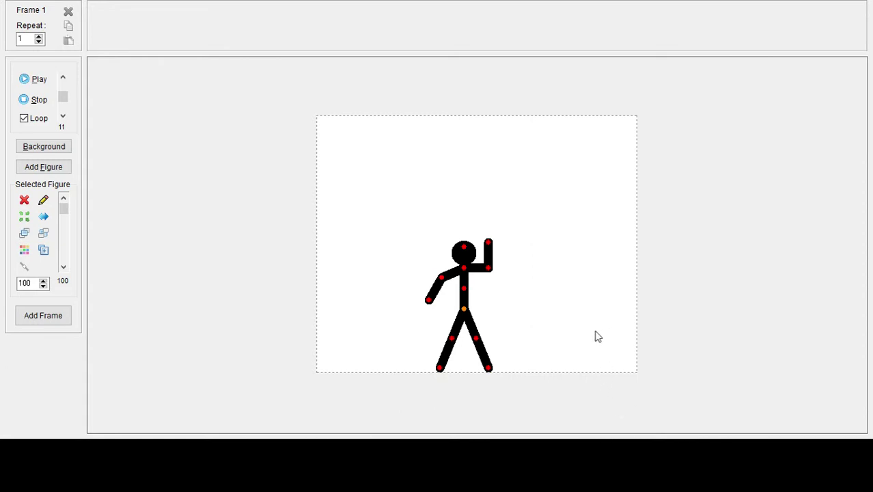
pyautogui.click(46, 102)
pyautogui.moveTo(69, 214); pyautogui.dragTo(60, 154)
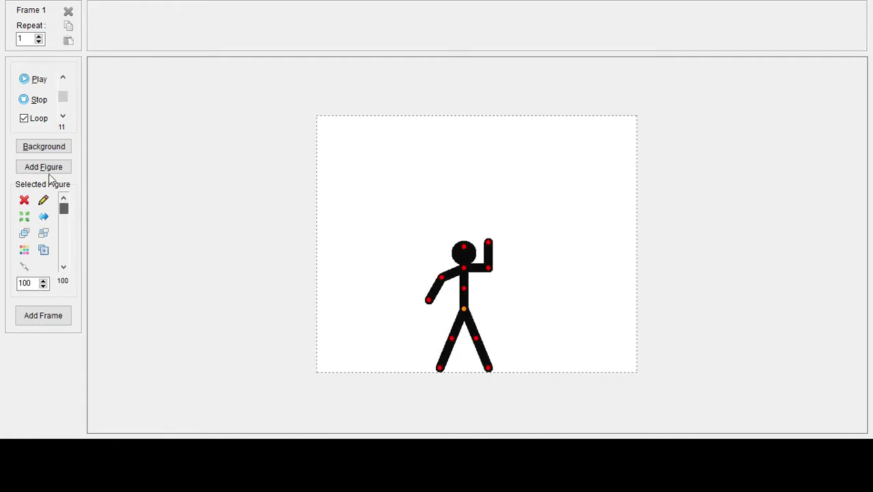
pyautogui.moveTo(64, 209)
pyautogui.mouseDown()
pyautogui.moveTo(64, 263)
pyautogui.moveTo(64, 207)
pyautogui.mouseUp()
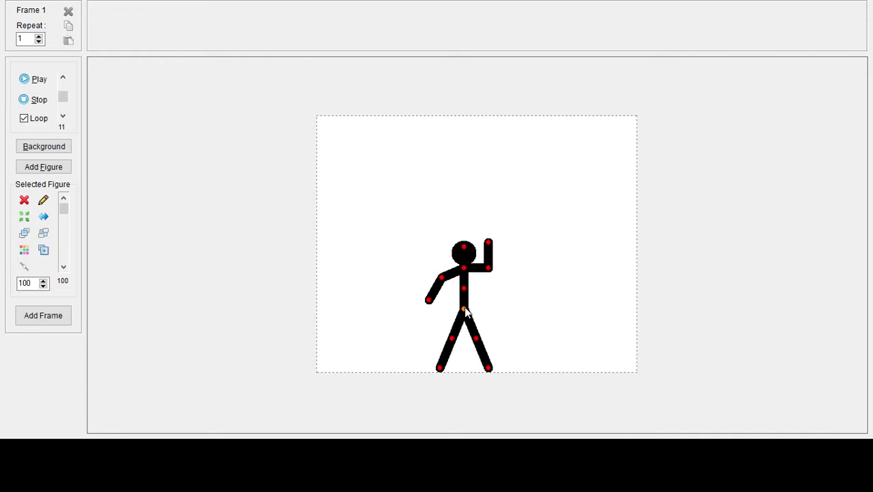
# - Pose the figure with both hands on its hips and add this pose as frame 1
pyautogui.moveTo(489, 267); pyautogui.dragTo(461, 313)
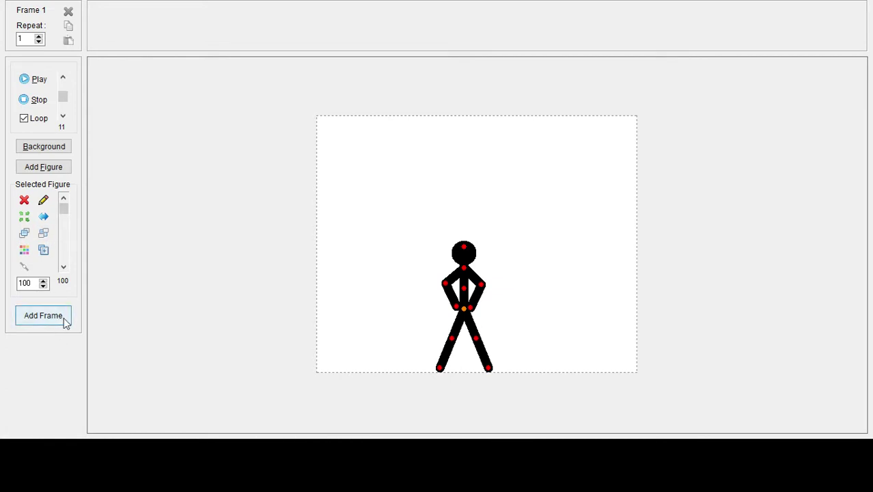
pyautogui.click(43, 317)
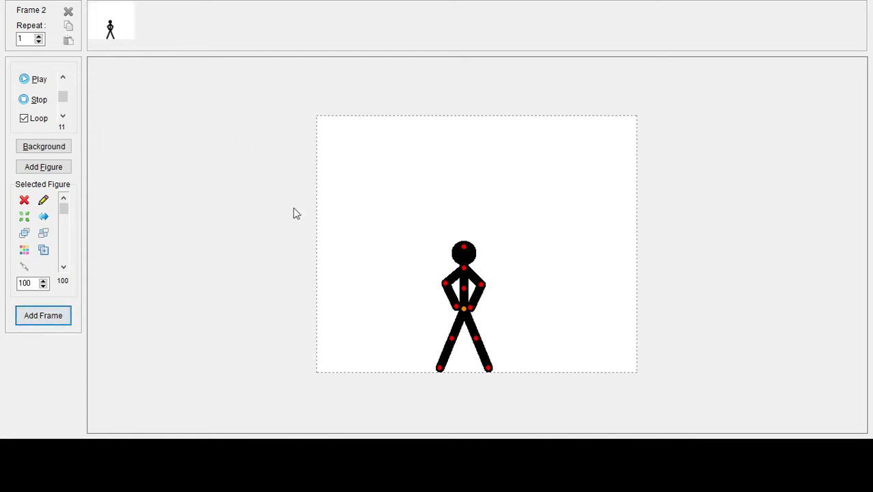
# - Swing the figure's left-hand forearm outward from the hip in small increments, adding frames 2 to 4
pyautogui.moveTo(456, 308); pyautogui.dragTo(446, 309)
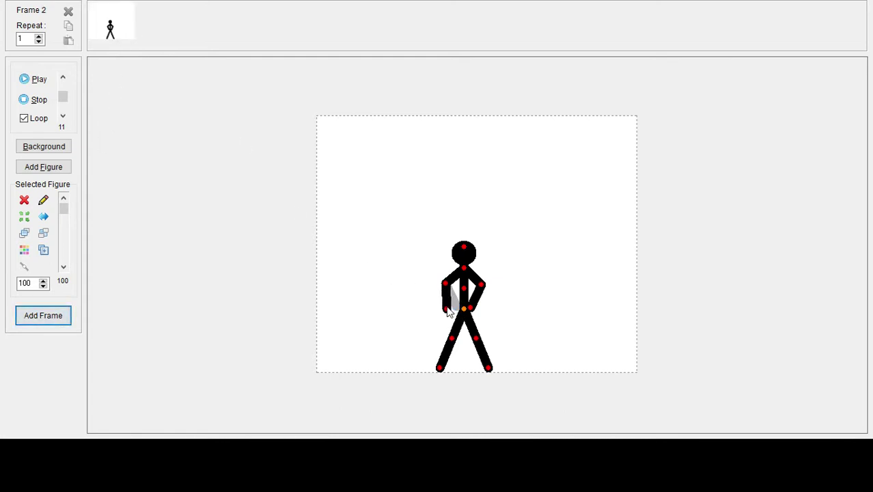
pyautogui.click(47, 319)
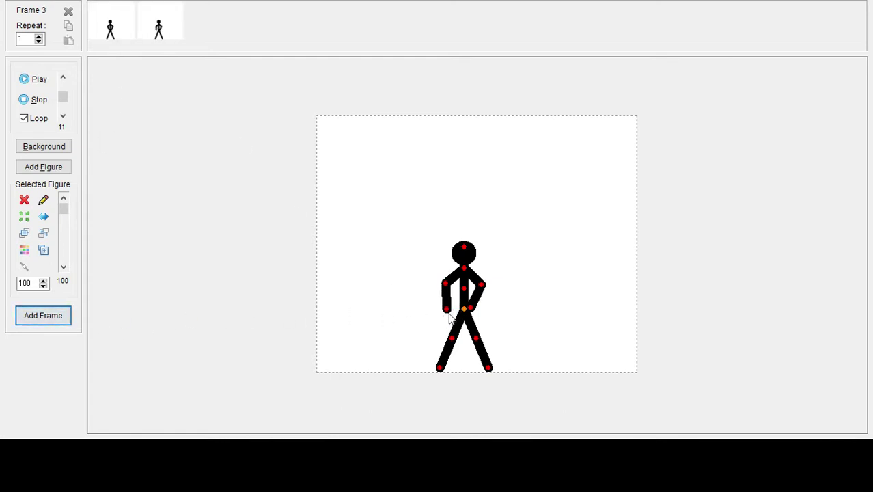
pyautogui.moveTo(447, 316); pyautogui.dragTo(436, 307)
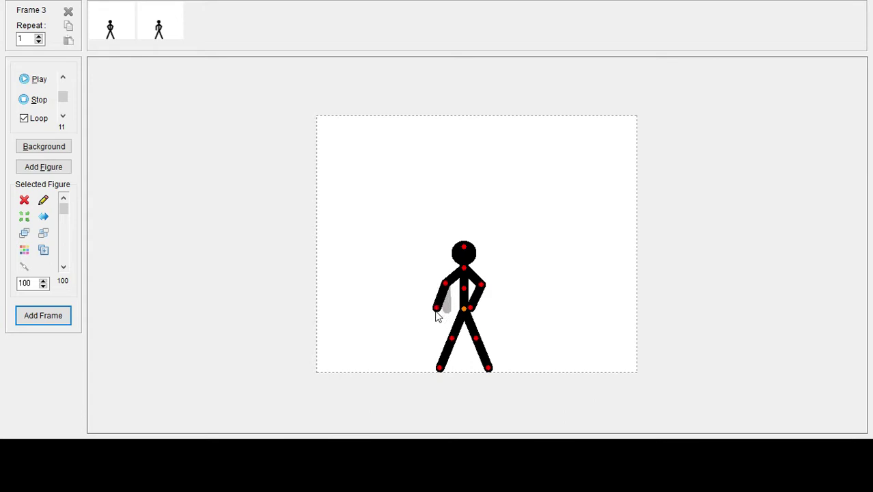
pyautogui.click(53, 320)
pyautogui.moveTo(430, 307)
pyautogui.mouseDown()
pyautogui.moveTo(440, 312)
pyautogui.moveTo(370, 283)
pyautogui.moveTo(410, 177)
pyautogui.moveTo(419, 314)
pyautogui.mouseUp()
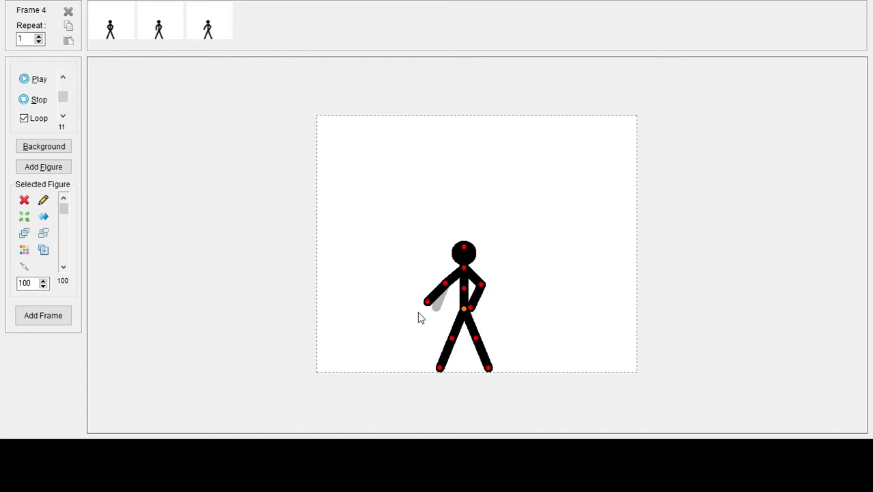
pyautogui.click(27, 315)
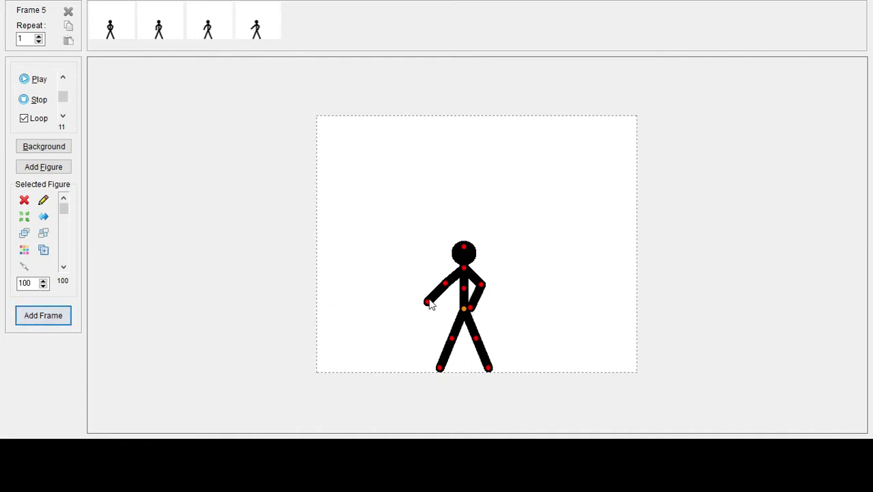
# - Raise the left-hand forearm past horizontal until it points diagonally upward, adding frames 5 to 7
pyautogui.moveTo(426, 307); pyautogui.dragTo(421, 280)
pyautogui.click(47, 316)
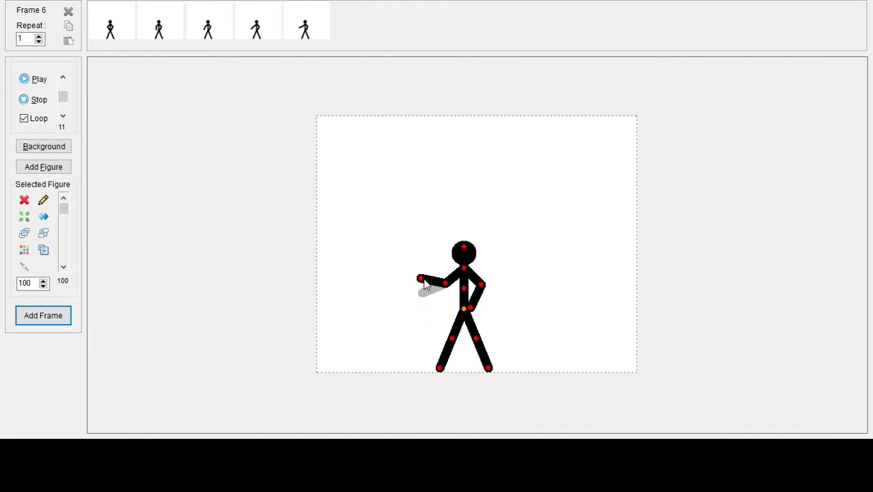
pyautogui.click(44, 314)
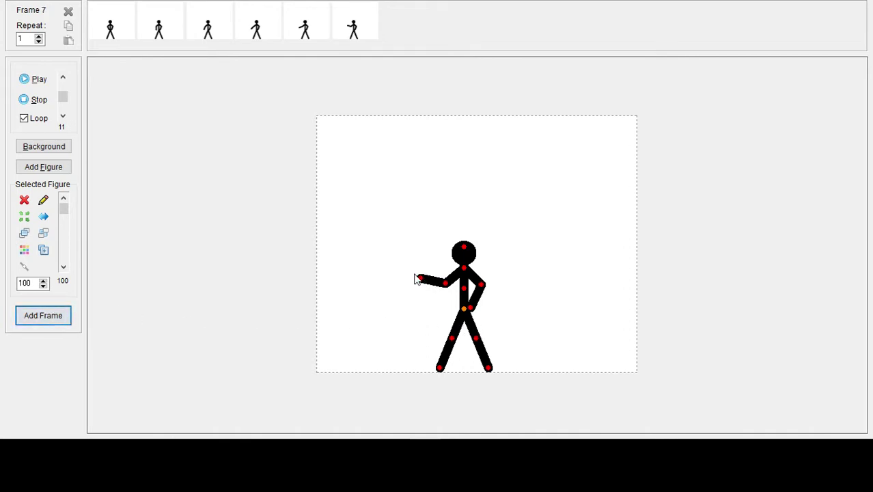
pyautogui.moveTo(419, 280); pyautogui.dragTo(426, 265)
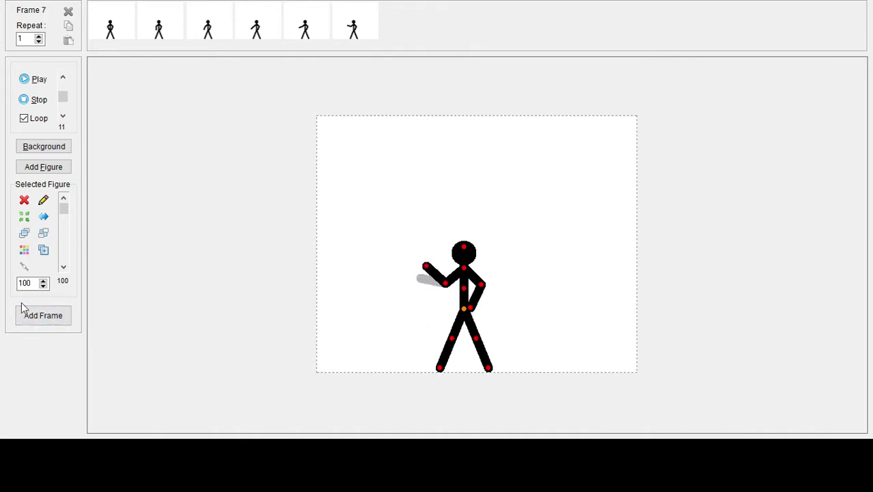
pyautogui.click(44, 315)
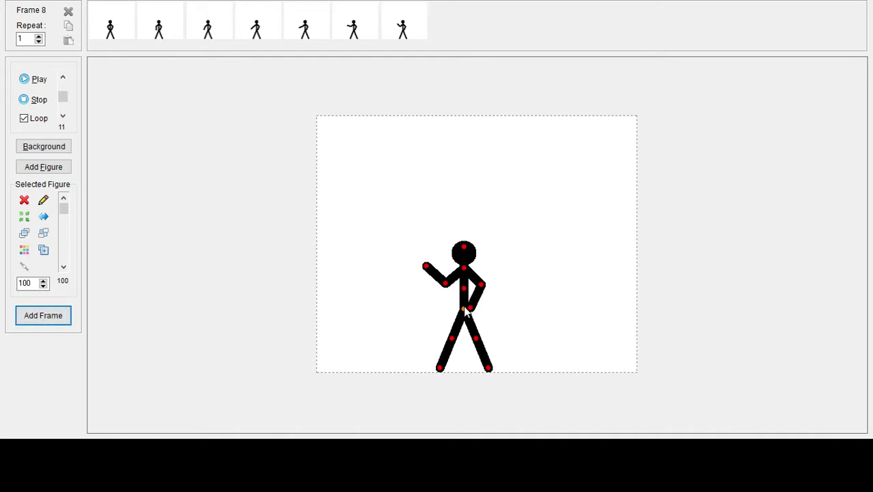
# - Bring the left-hand arm up in stages until its hand touches the head, adding frames 8 to 10
pyautogui.moveTo(465, 310)
pyautogui.mouseDown()
pyautogui.moveTo(434, 346)
pyautogui.moveTo(471, 307)
pyautogui.moveTo(465, 311)
pyautogui.mouseUp()
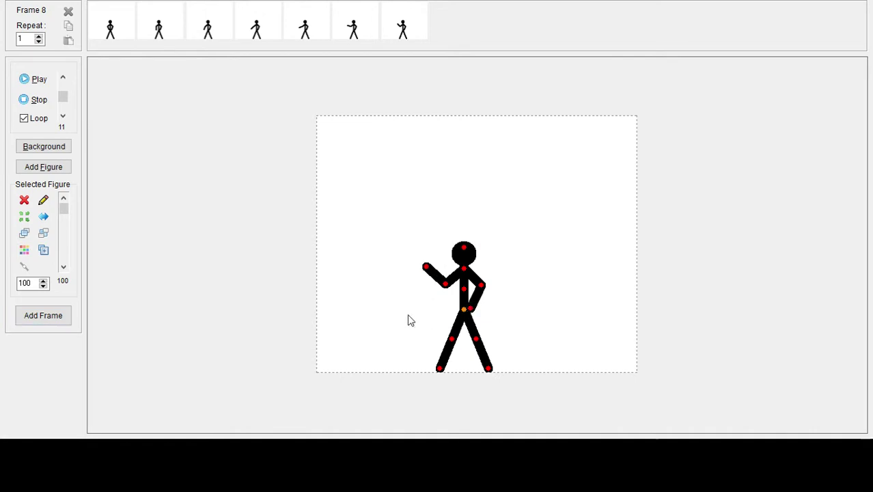
pyautogui.moveTo(425, 266); pyautogui.dragTo(438, 263)
pyautogui.click(60, 316)
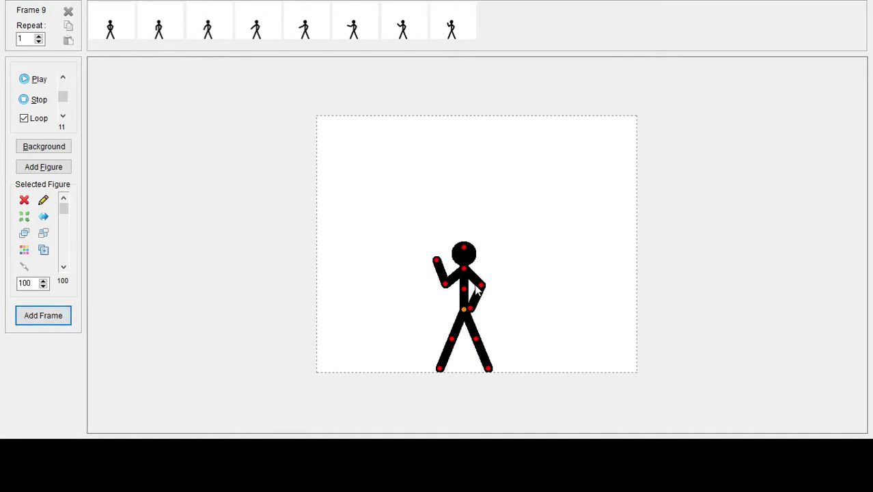
pyautogui.moveTo(447, 288); pyautogui.dragTo(449, 248)
pyautogui.click(53, 322)
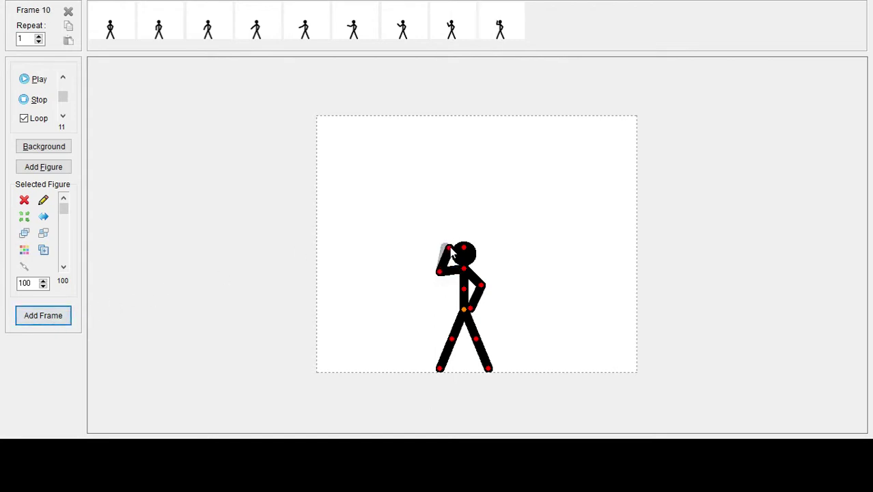
pyautogui.click(39, 316)
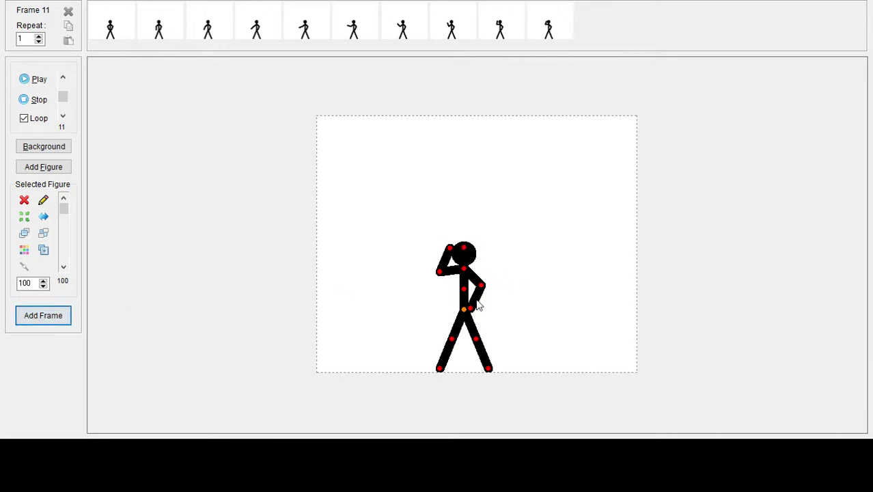
# - Swing the right-hand forearm away from the hip and tilt the raised hand off the head, adding frames 11 and 12
pyautogui.moveTo(473, 311); pyautogui.dragTo(479, 312)
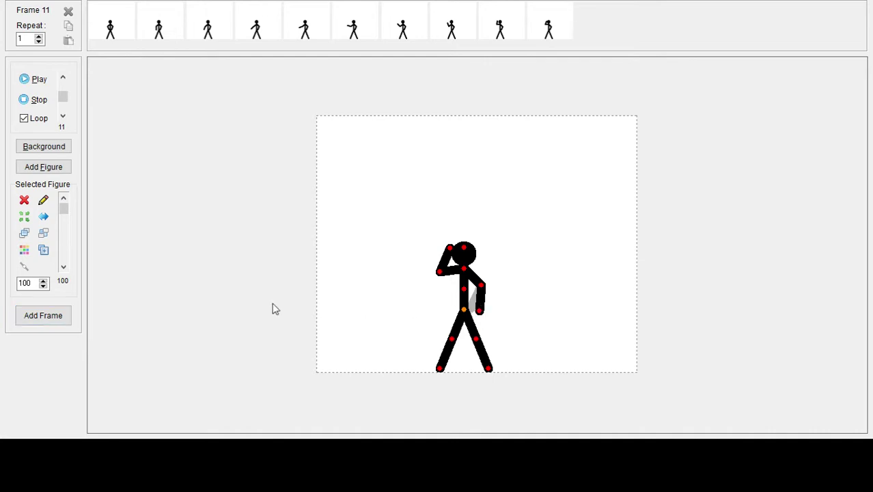
pyautogui.click(58, 318)
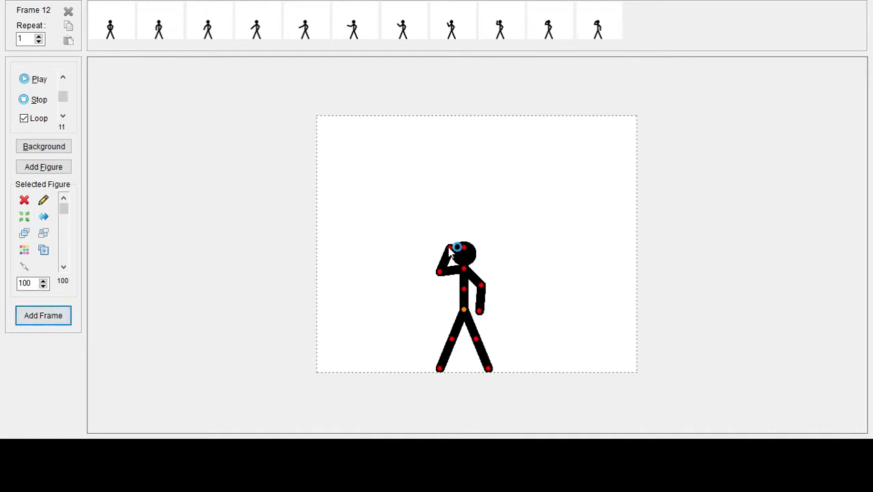
pyautogui.moveTo(453, 248); pyautogui.dragTo(445, 246)
pyautogui.moveTo(446, 247); pyautogui.dragTo(442, 246)
pyautogui.moveTo(480, 313); pyautogui.dragTo(491, 310)
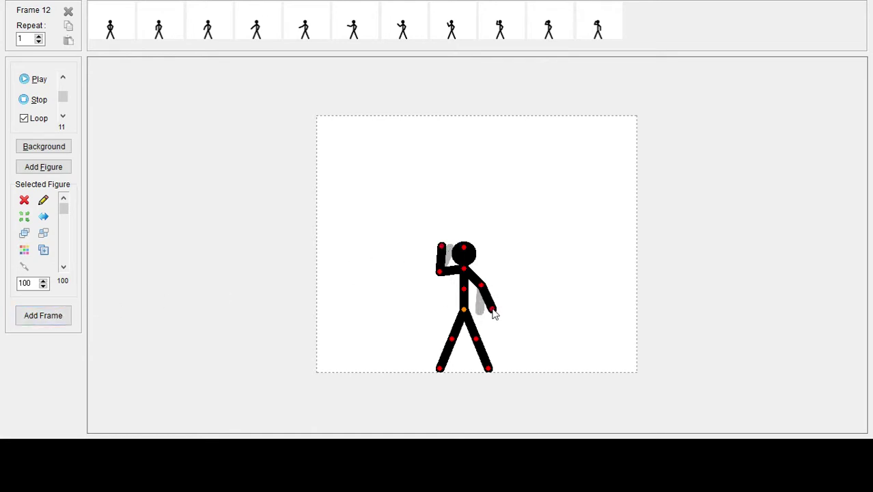
pyautogui.click(70, 318)
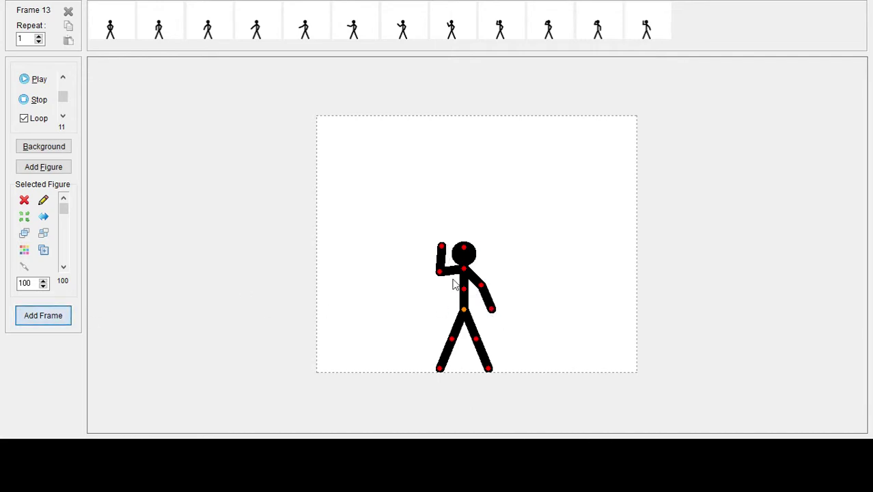
# - Raise the right-hand forearm to point slightly upward and tilt the left-hand forearm outward, adding frames 13 and 14
pyautogui.moveTo(492, 311); pyautogui.dragTo(498, 291)
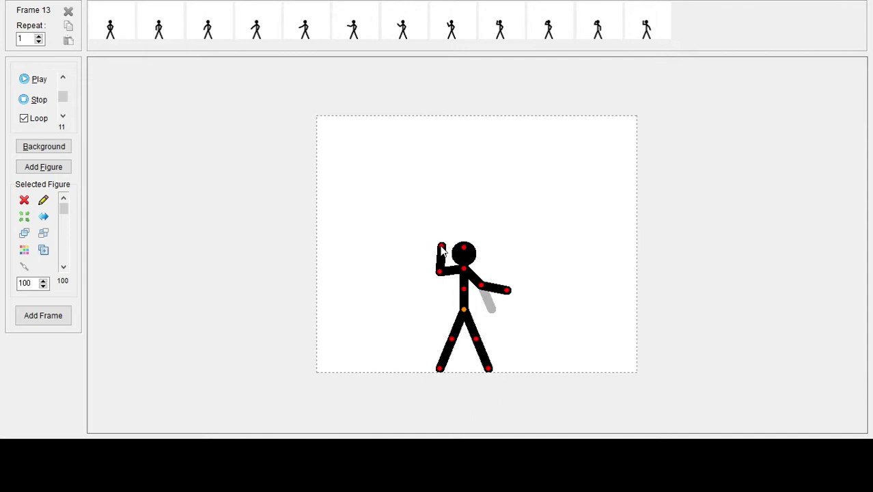
pyautogui.moveTo(441, 248); pyautogui.dragTo(430, 250)
pyautogui.click(65, 315)
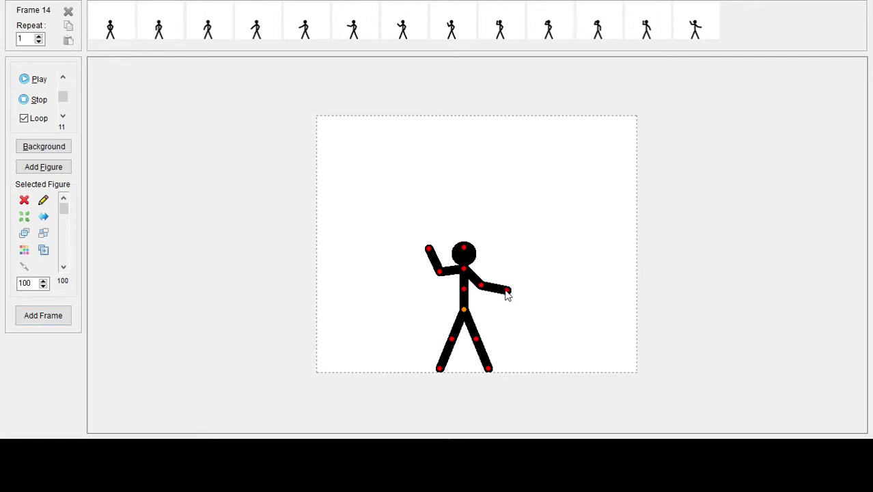
pyautogui.moveTo(507, 291); pyautogui.dragTo(517, 275)
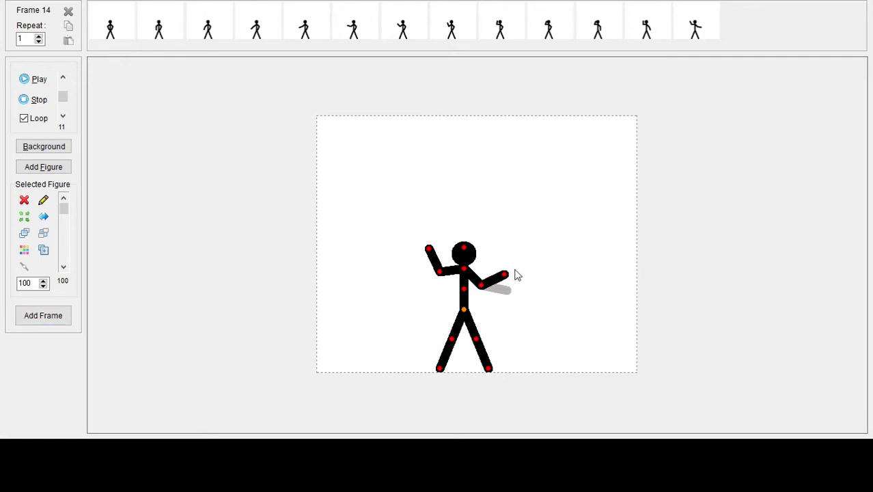
pyautogui.click(59, 315)
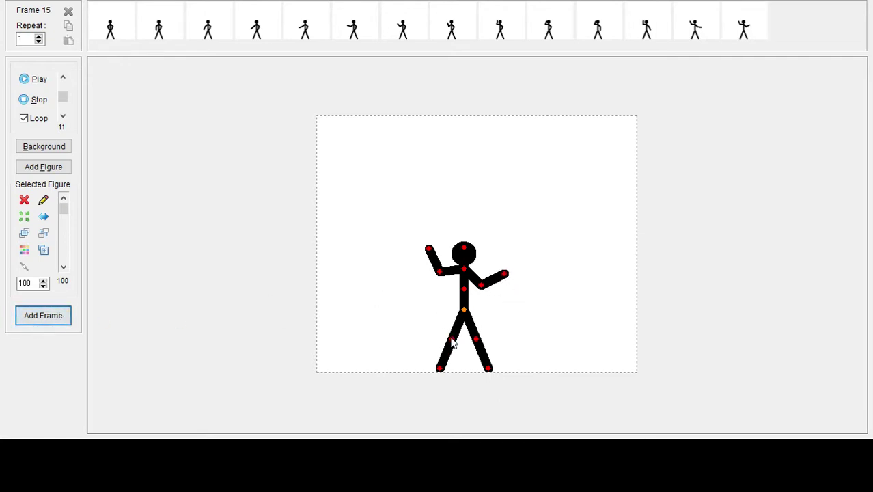
# - Bend the left-hand knee and gradually lift that foot inward off the ground, adding frames 15 to 17
pyautogui.moveTo(451, 345)
pyautogui.mouseDown()
pyautogui.moveTo(433, 357)
pyautogui.moveTo(448, 357)
pyautogui.moveTo(452, 342)
pyautogui.moveTo(440, 355)
pyautogui.moveTo(453, 358)
pyautogui.mouseUp()
pyautogui.click(39, 321)
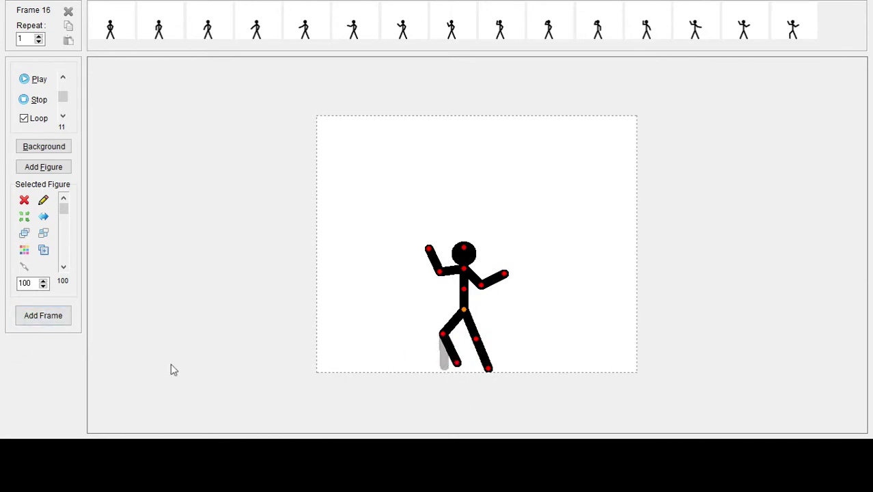
pyautogui.click(60, 320)
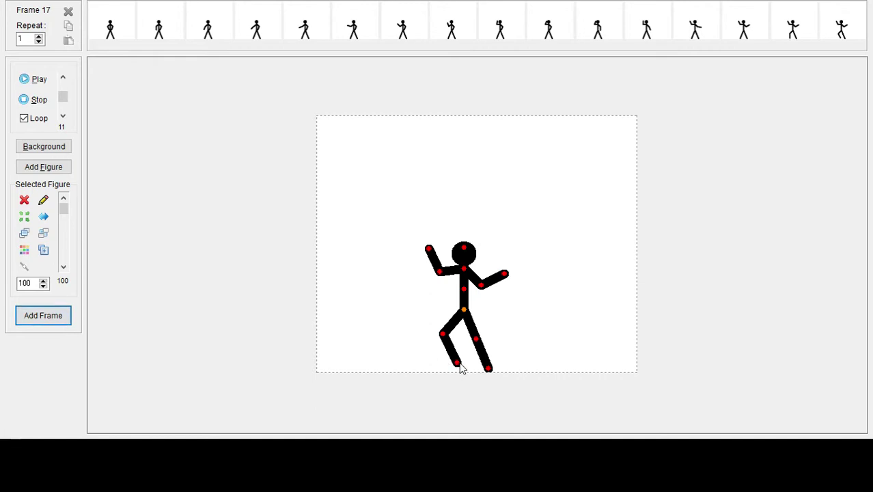
pyautogui.moveTo(459, 366); pyautogui.dragTo(466, 355)
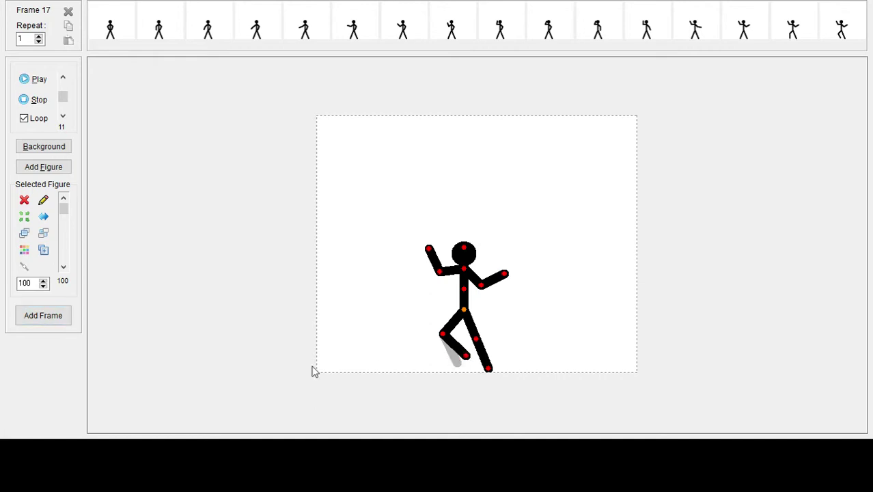
pyautogui.click(46, 318)
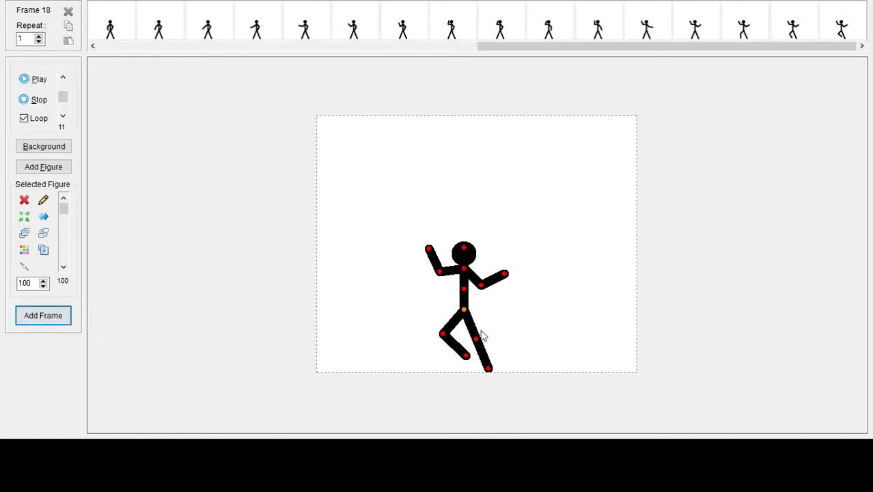
# - Bend the right-hand knee slightly outward, tilt the head right and shift the figure up and left, adding frames 18 and 19
pyautogui.moveTo(475, 341); pyautogui.dragTo(494, 374)
pyautogui.click(53, 317)
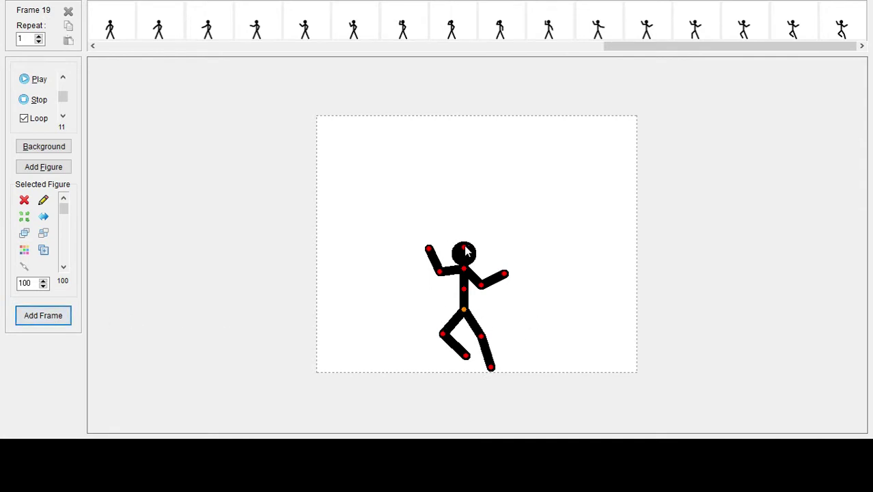
pyautogui.moveTo(464, 250); pyautogui.dragTo(472, 255)
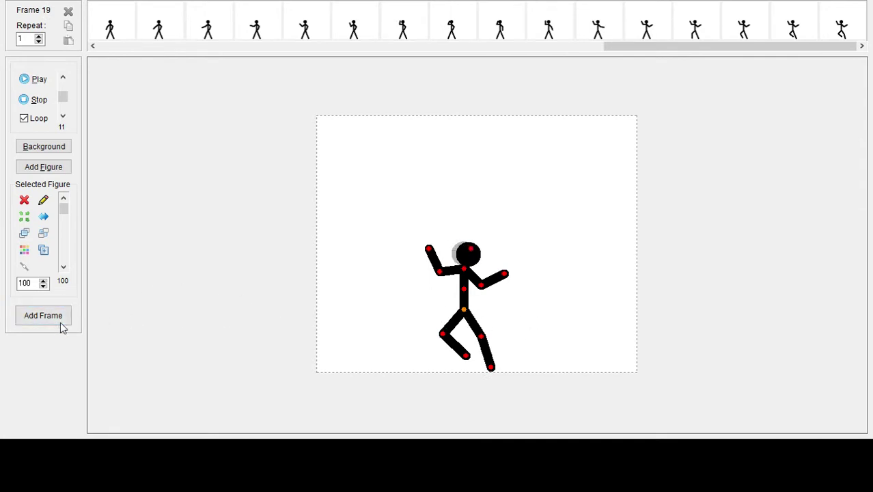
pyautogui.moveTo(464, 310); pyautogui.dragTo(454, 304)
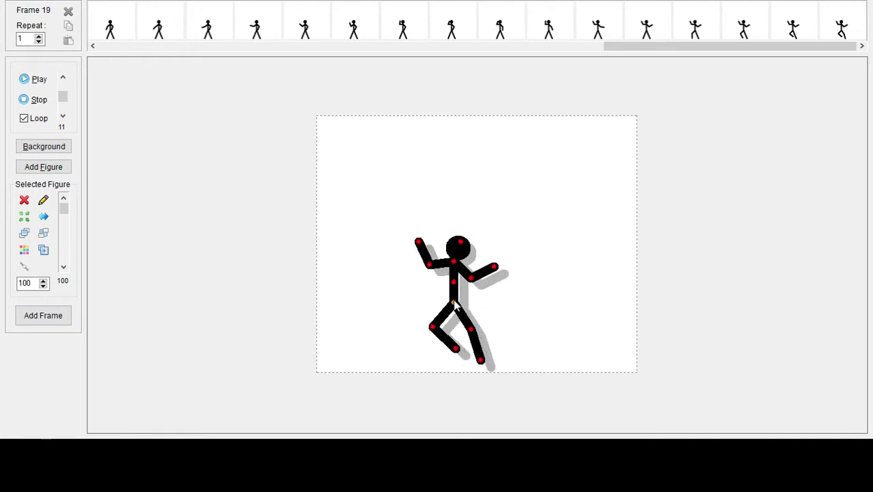
pyautogui.click(48, 316)
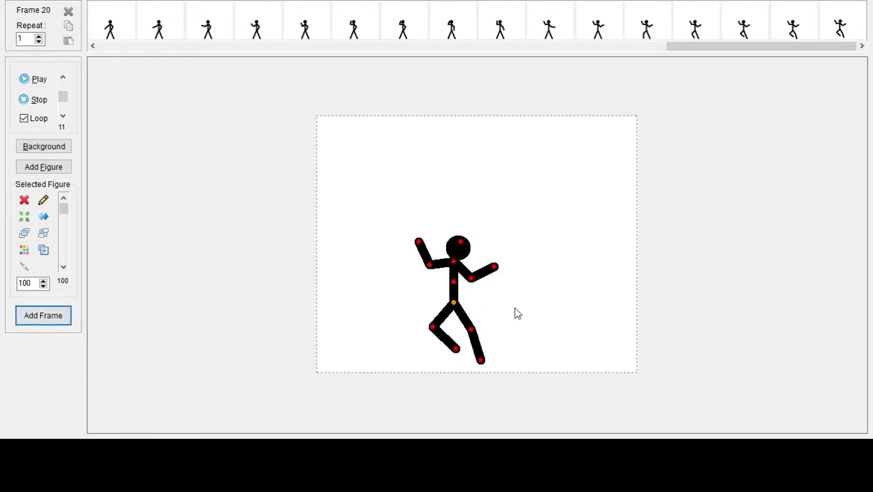
# - Move the figure further up and left and swing both legs rightward off the ground, adding frames 20 and 21
pyautogui.moveTo(453, 302)
pyautogui.mouseDown()
pyautogui.moveTo(429, 295)
pyautogui.moveTo(401, 318)
pyautogui.moveTo(458, 316)
pyautogui.mouseUp()
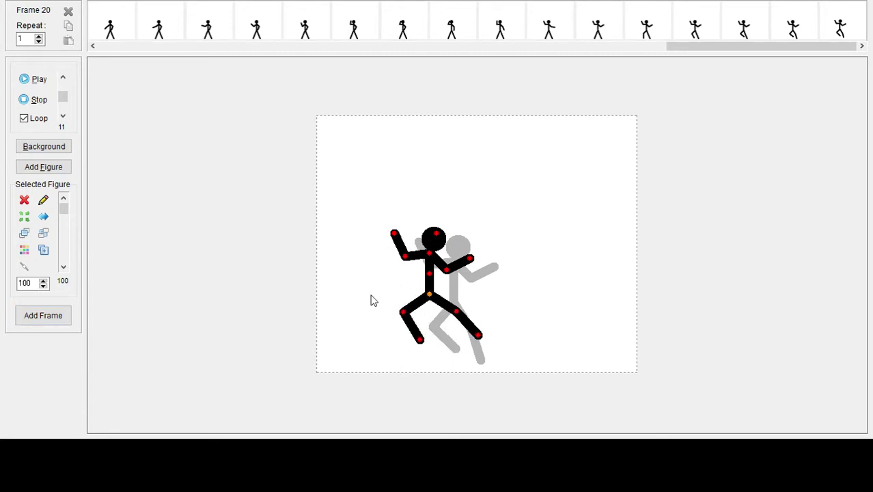
pyautogui.moveTo(402, 318); pyautogui.dragTo(432, 332)
pyautogui.click(43, 315)
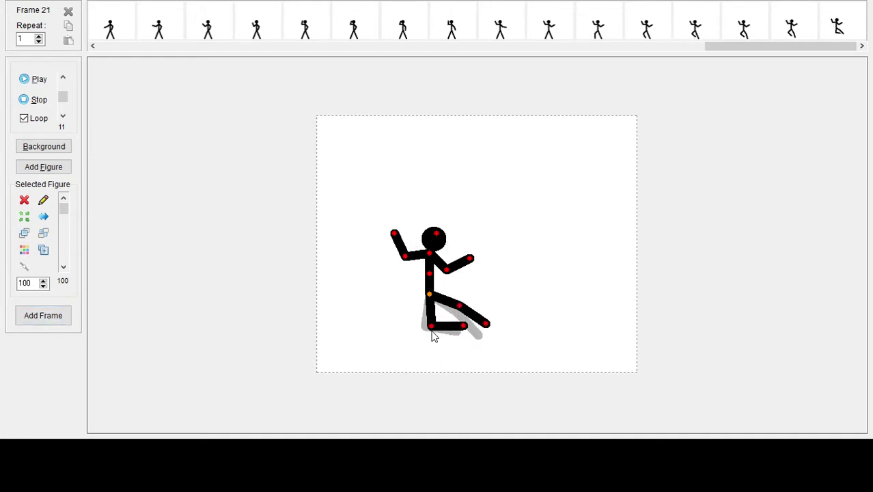
pyautogui.click(49, 319)
# - Lean the torso progressively backward to the left while shifting the figure left and slightly down, adding frames 22 and 23
pyautogui.moveTo(431, 256)
pyautogui.mouseDown()
pyautogui.moveTo(411, 265)
pyautogui.moveTo(420, 258)
pyautogui.moveTo(437, 277)
pyautogui.moveTo(423, 277)
pyautogui.moveTo(416, 260)
pyautogui.mouseUp()
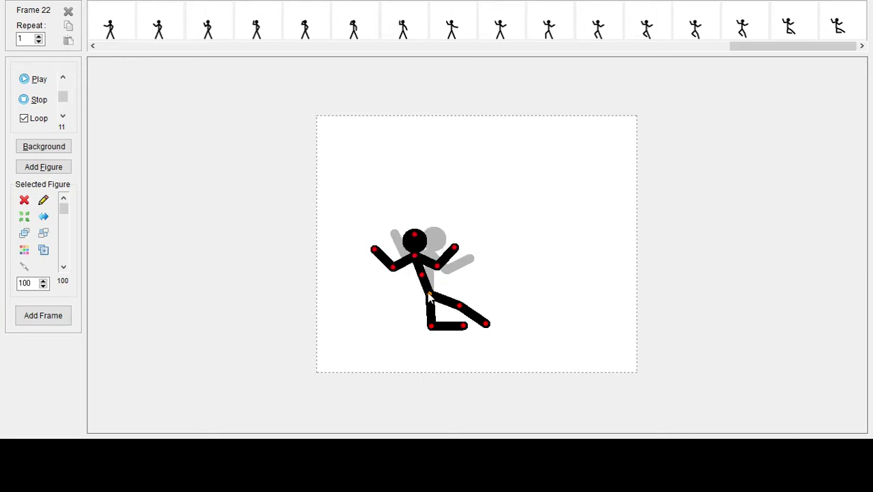
pyautogui.moveTo(429, 296); pyautogui.dragTo(417, 300)
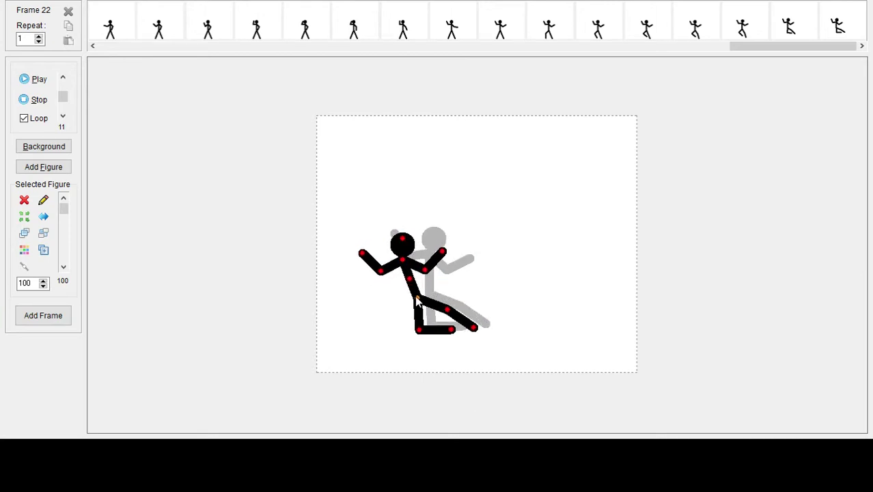
pyautogui.click(54, 318)
pyautogui.moveTo(411, 282); pyautogui.dragTo(407, 306)
pyautogui.click(60, 319)
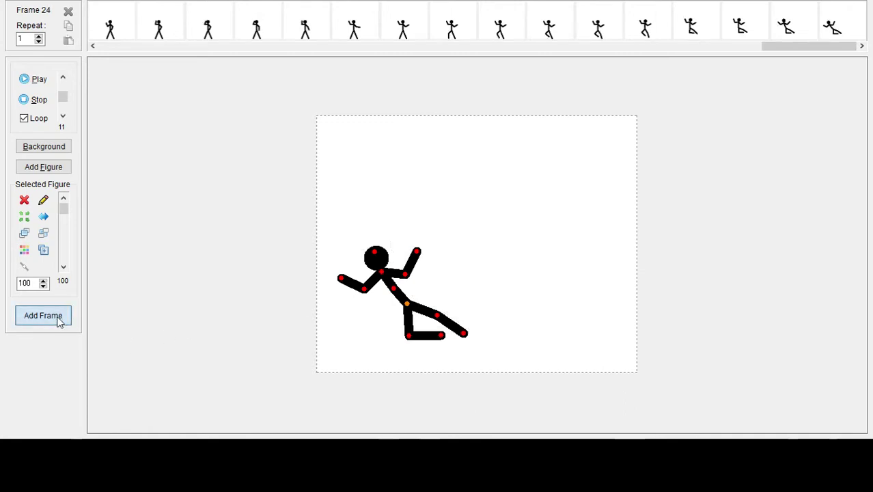
# - Drop the figure down and left, raise the left-hand forearm, and lift both legs slightly, adding frames 24 and 25
pyautogui.moveTo(407, 305); pyautogui.dragTo(389, 325)
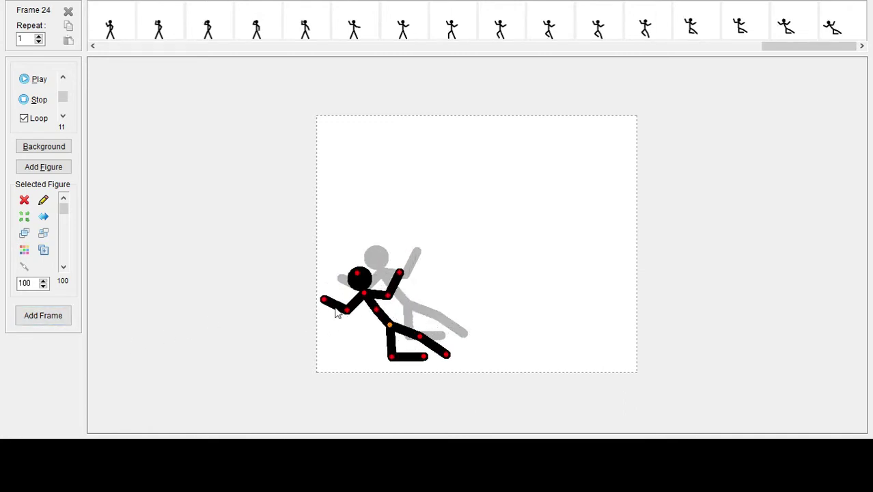
pyautogui.moveTo(346, 313); pyautogui.dragTo(329, 305)
pyautogui.click(37, 318)
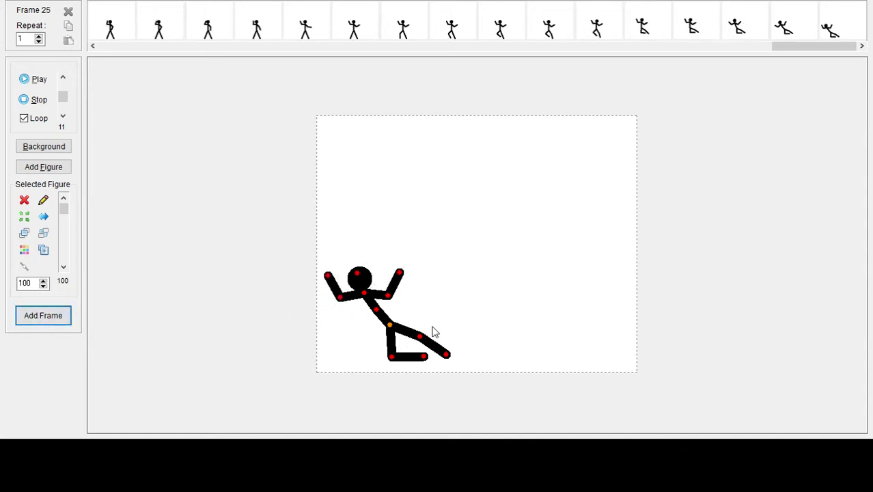
pyautogui.moveTo(426, 335); pyautogui.dragTo(423, 329)
pyautogui.moveTo(390, 357); pyautogui.dragTo(401, 357)
pyautogui.click(39, 315)
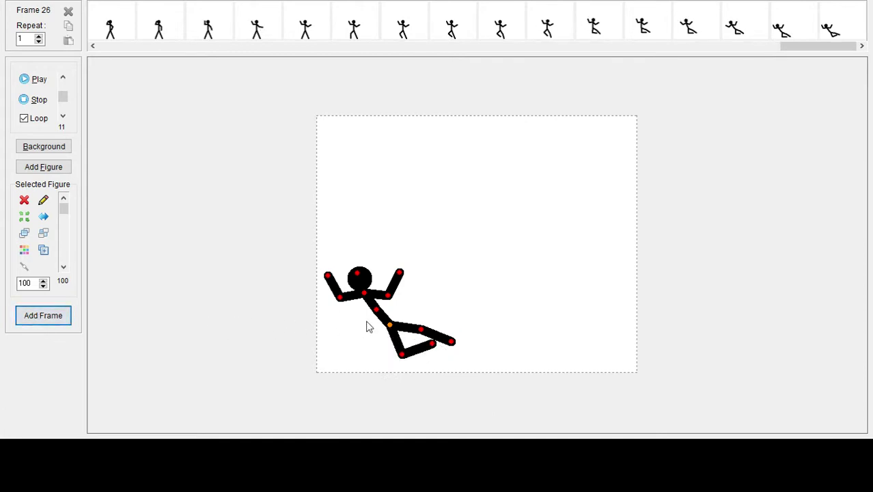
# - Lower the figure to the ground, straighten the left-hand arm outward and fold both lower legs upward, adding frames 26 and 27
pyautogui.moveTo(390, 328); pyautogui.dragTo(380, 337)
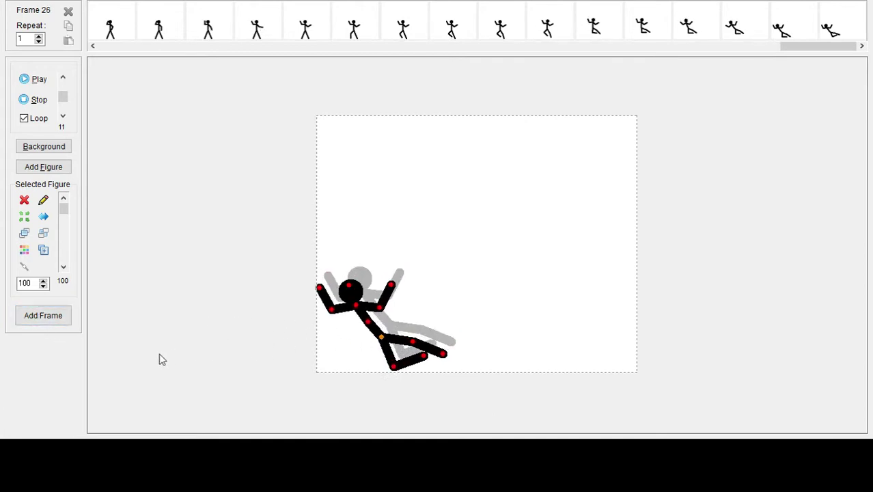
pyautogui.click(59, 321)
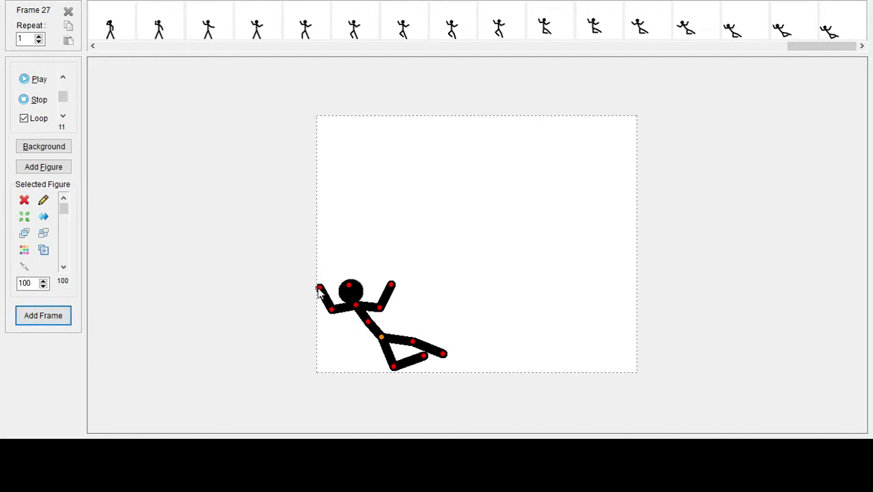
pyautogui.moveTo(318, 289); pyautogui.dragTo(305, 311)
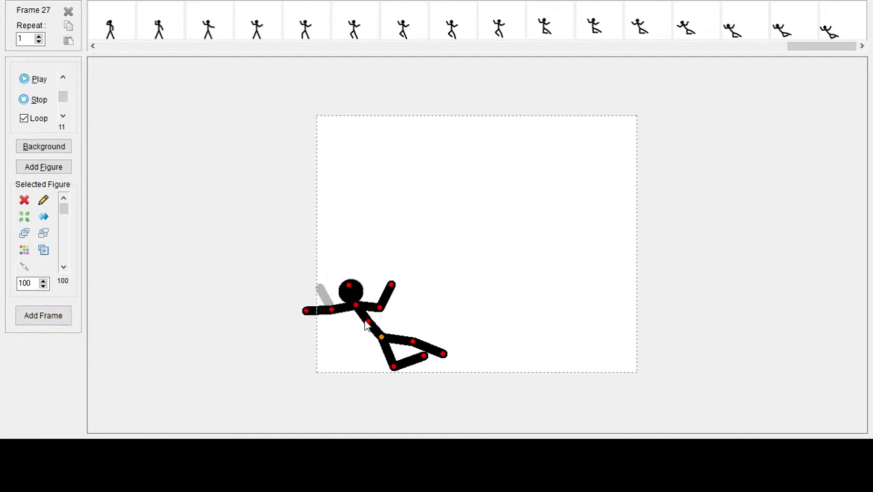
pyautogui.moveTo(398, 369); pyautogui.dragTo(410, 319)
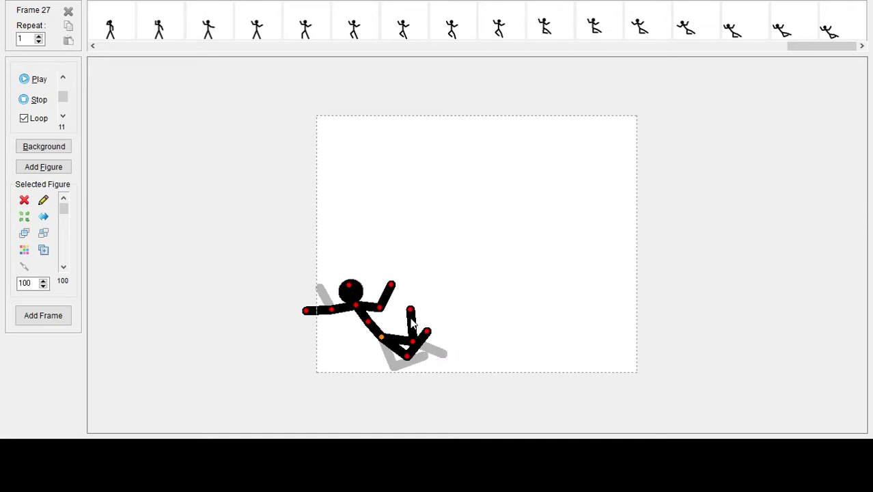
pyautogui.click(58, 318)
# - Sink the torso closer to the ground, swing the arms with it and pull the knees up, adding frames 28 and 29
pyautogui.moveTo(381, 340); pyautogui.dragTo(375, 309)
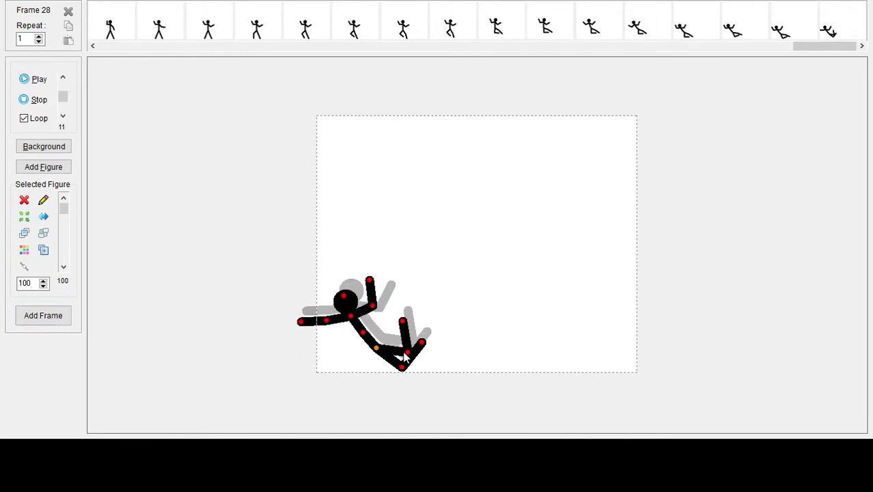
pyautogui.moveTo(407, 356); pyautogui.dragTo(418, 352)
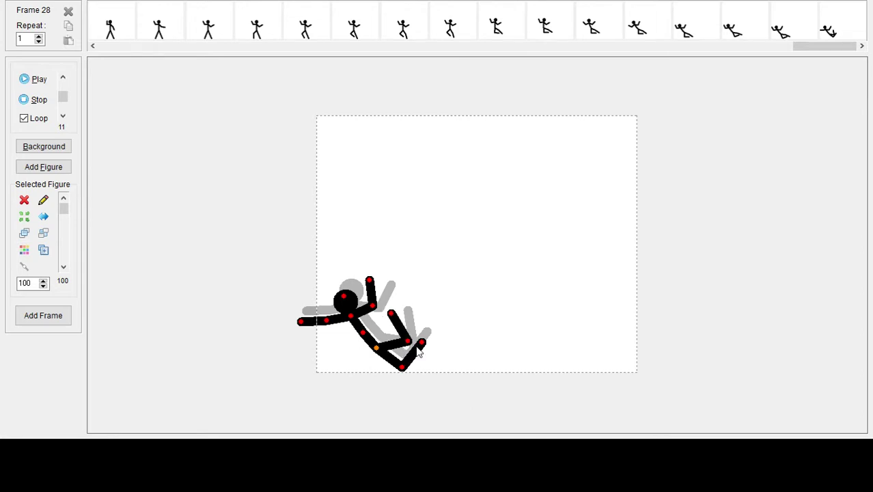
pyautogui.click(63, 315)
pyautogui.moveTo(363, 335); pyautogui.dragTo(408, 340)
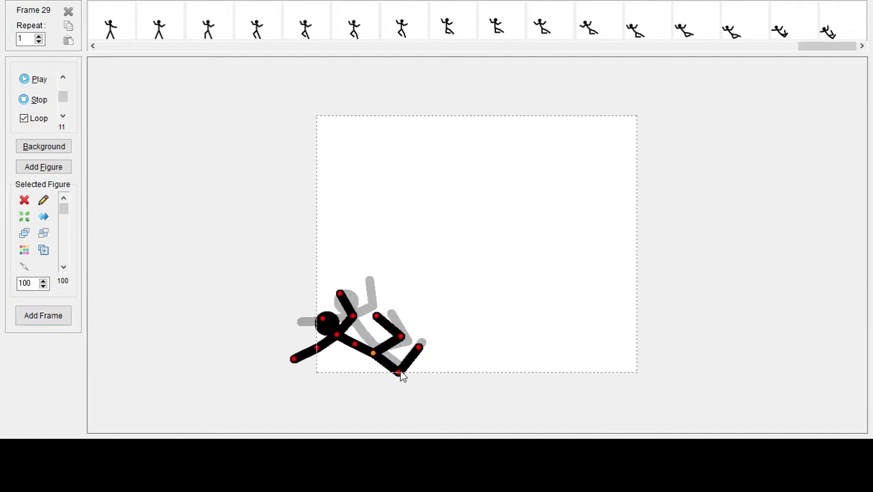
pyautogui.moveTo(400, 373)
pyautogui.mouseDown()
pyautogui.moveTo(411, 376)
pyautogui.moveTo(404, 370)
pyautogui.mouseUp()
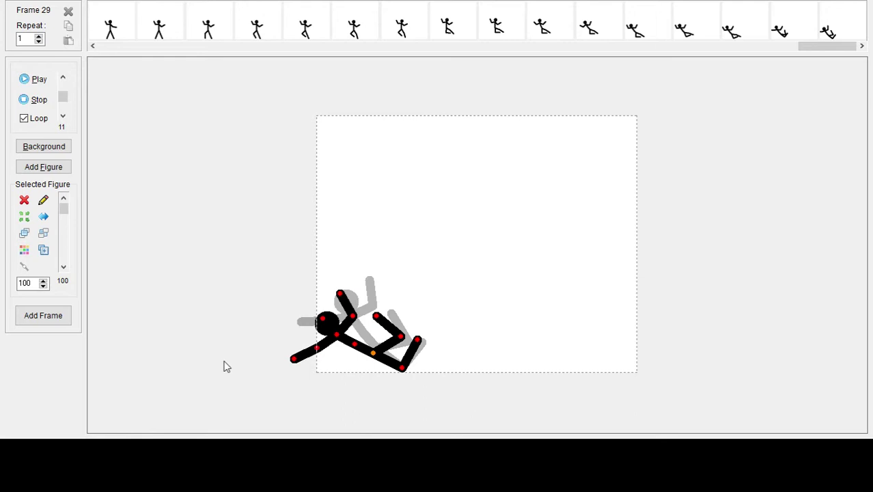
pyautogui.click(37, 319)
# - Lay the torso flat with both forearms beside the head and shift the figure slightly down and left, adding frame 30
pyautogui.moveTo(354, 351); pyautogui.dragTo(351, 356)
pyautogui.moveTo(309, 393); pyautogui.dragTo(304, 366)
pyautogui.moveTo(335, 333); pyautogui.dragTo(330, 330)
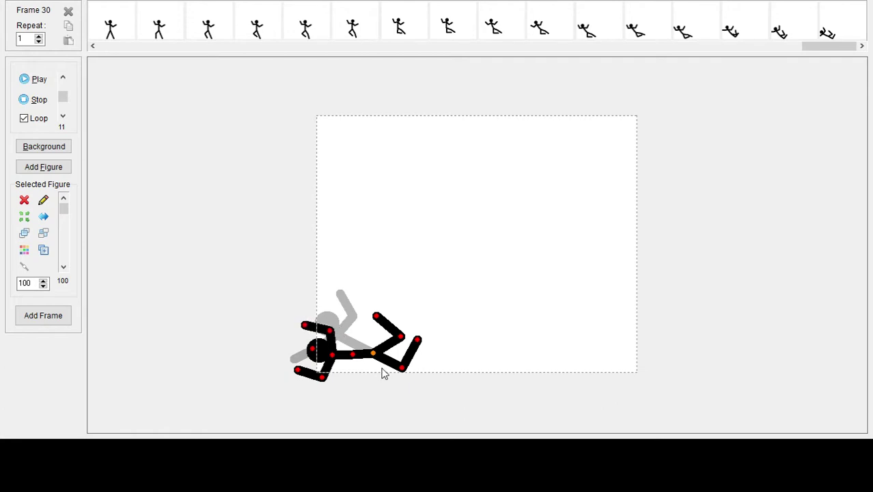
pyautogui.moveTo(375, 356); pyautogui.dragTo(363, 362)
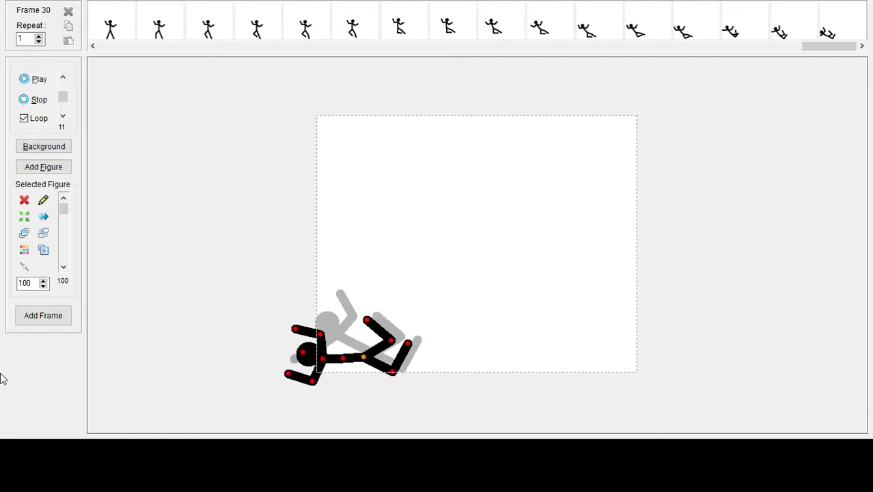
pyautogui.click(31, 320)
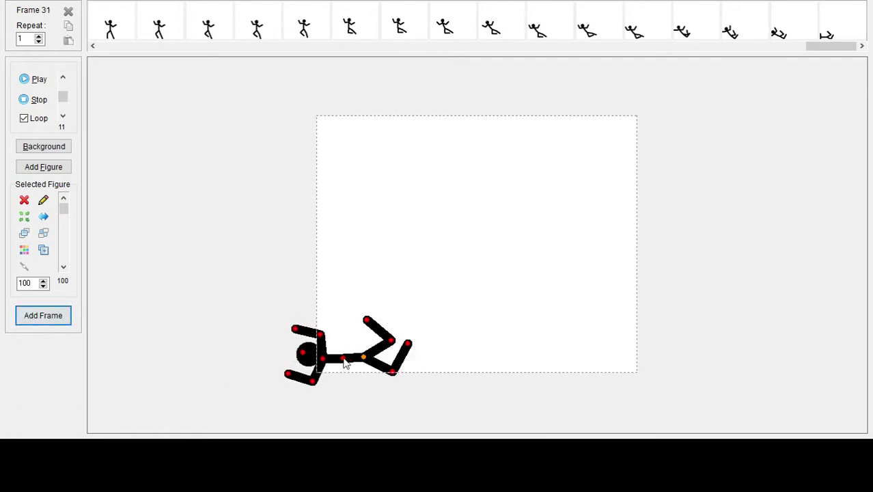
# - Bend the torso at the waist so the head lifts, and raise both legs toward the body, adding frame 31
pyautogui.moveTo(342, 358)
pyautogui.mouseDown()
pyautogui.moveTo(335, 361)
pyautogui.moveTo(332, 345)
pyautogui.moveTo(342, 370)
pyautogui.moveTo(364, 371)
pyautogui.moveTo(337, 369)
pyautogui.moveTo(338, 362)
pyautogui.mouseUp()
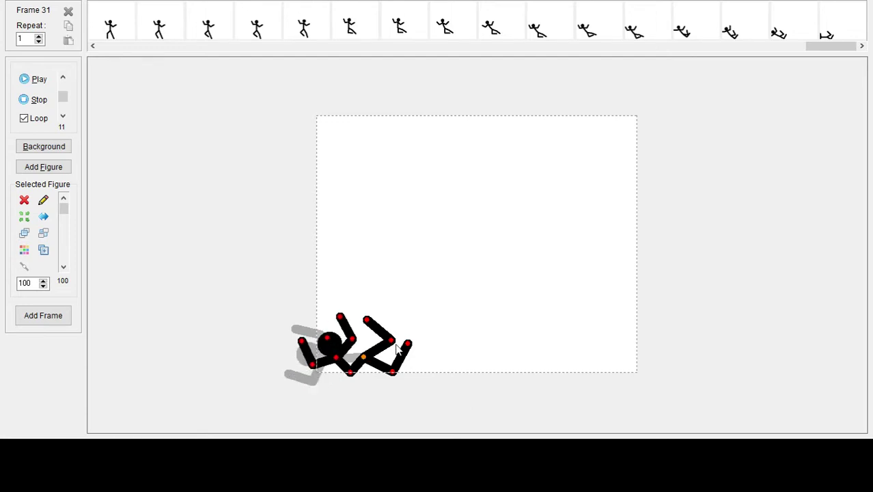
pyautogui.moveTo(394, 345)
pyautogui.mouseDown()
pyautogui.moveTo(397, 365)
pyautogui.moveTo(397, 355)
pyautogui.mouseUp()
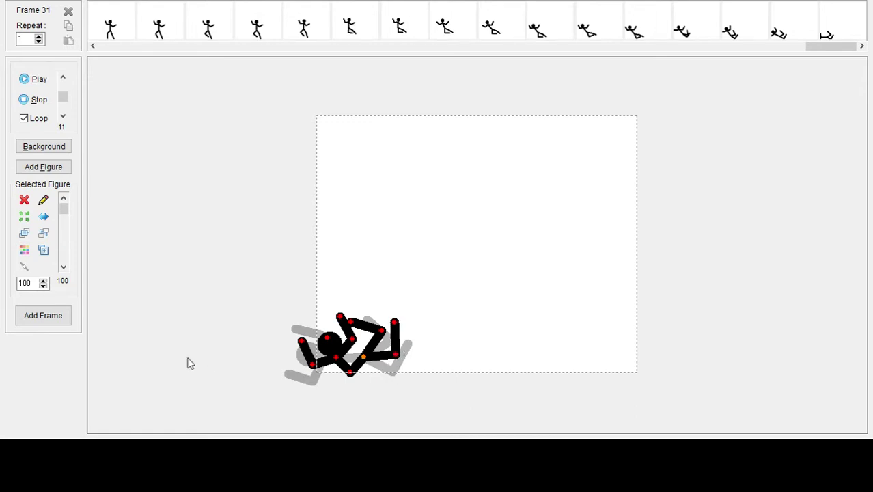
pyautogui.click(55, 315)
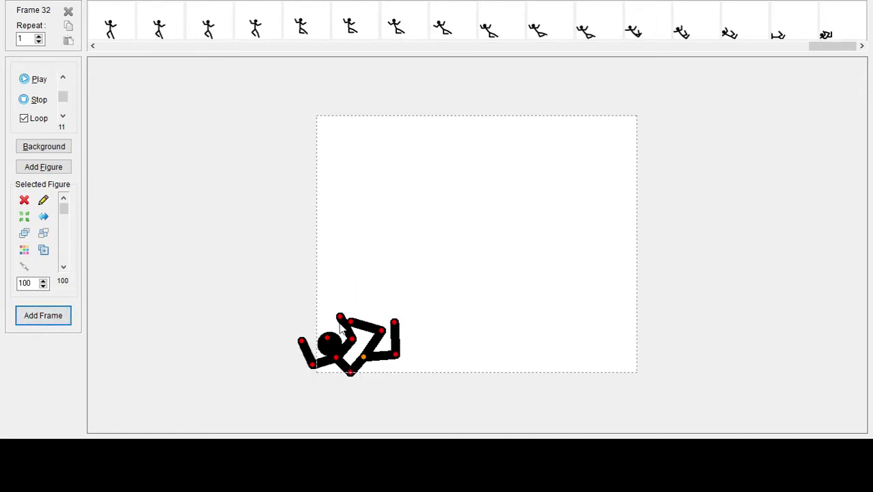
# - Preview the animation, and replay it after deleting the frame where the left-hand leg first starts to bend
pyautogui.click(36, 82)
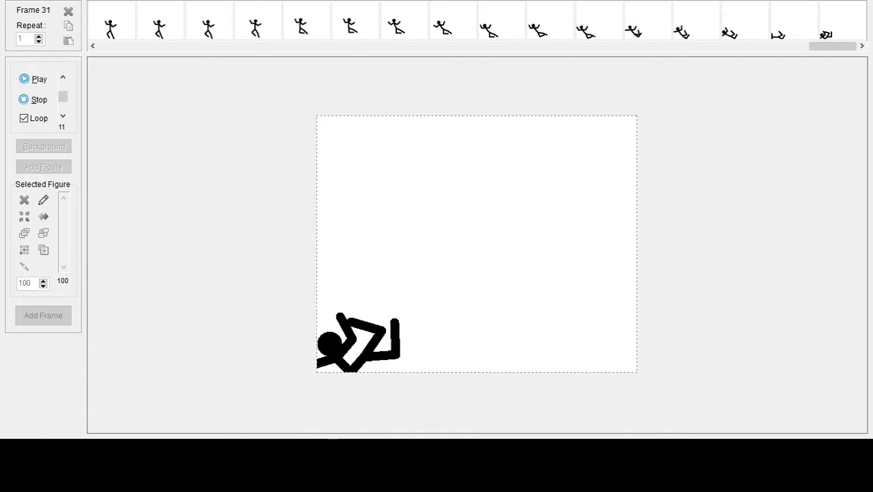
pyautogui.click(35, 99)
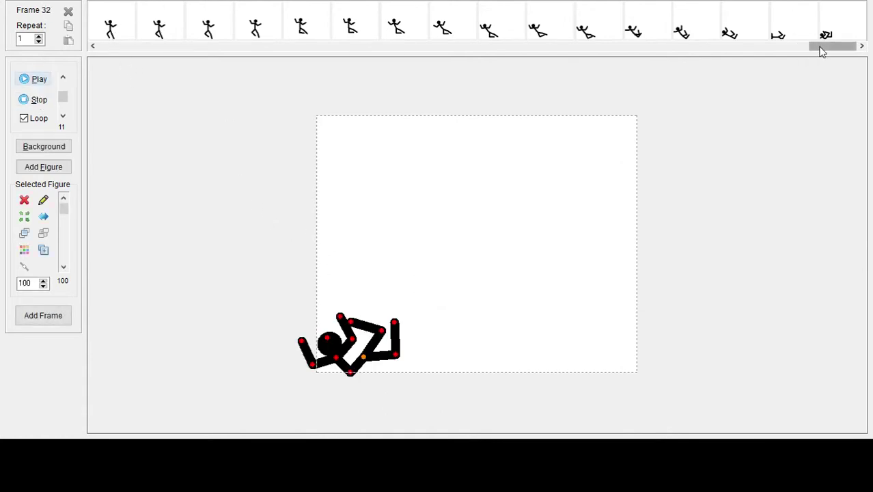
pyautogui.moveTo(821, 48); pyautogui.dragTo(591, 38)
pyautogui.moveTo(851, 46); pyautogui.dragTo(444, 53)
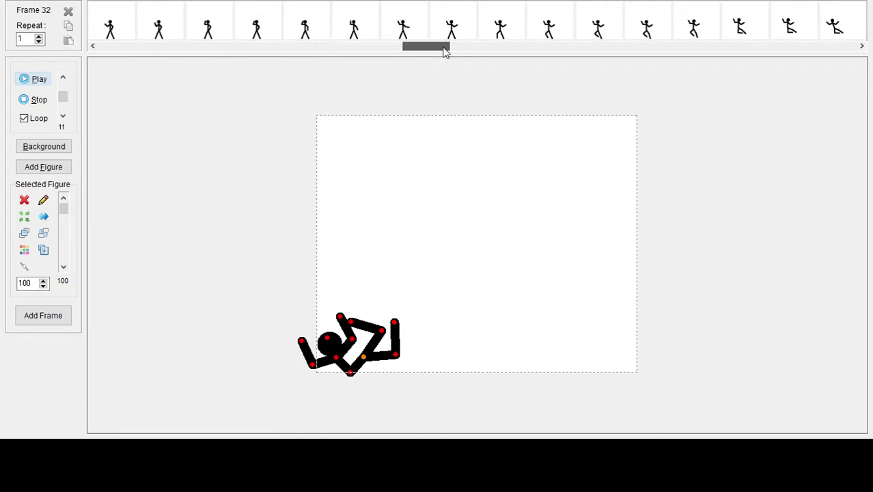
pyautogui.click(511, 28)
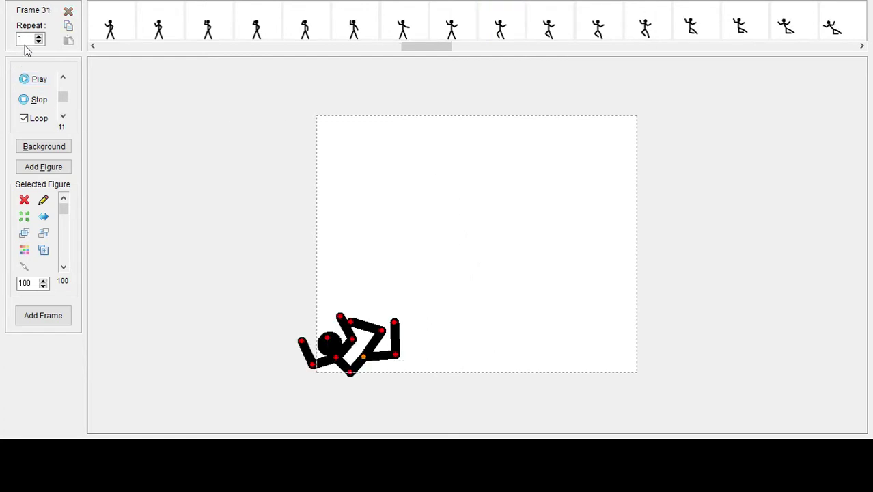
pyautogui.click(30, 79)
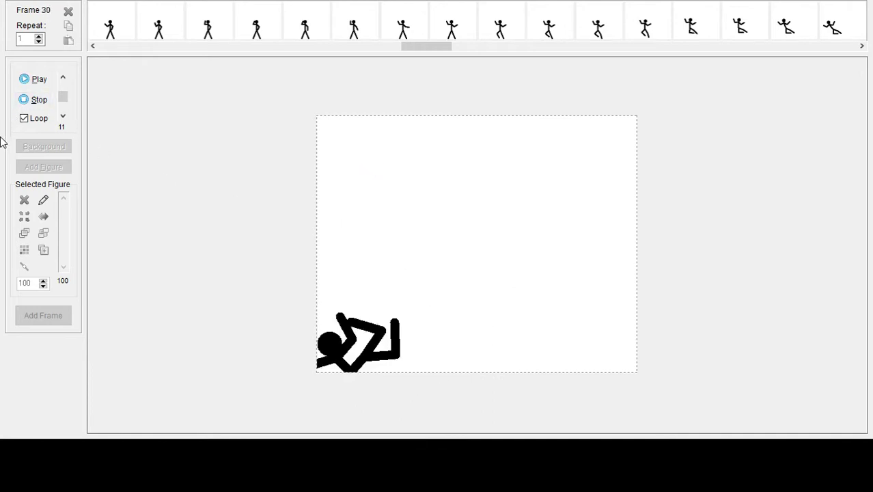
pyautogui.click(28, 101)
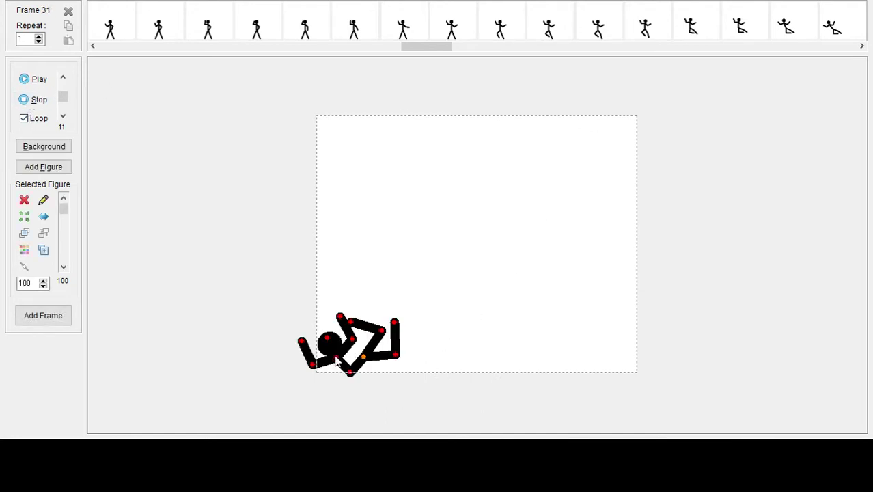
# - Swing the torso, head and arms underneath the hips until the figure is upside down, adding frames 31 and 32
pyautogui.moveTo(334, 358); pyautogui.dragTo(367, 372)
pyautogui.moveTo(366, 336); pyautogui.dragTo(350, 336)
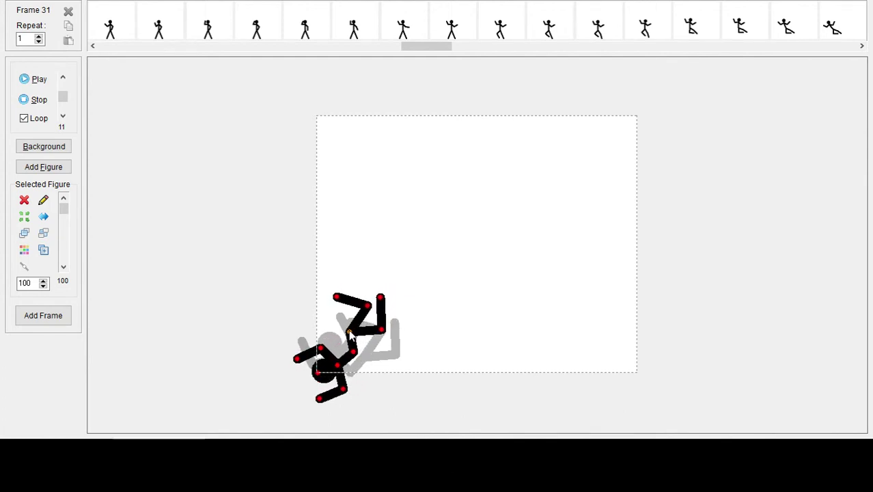
pyautogui.click(46, 315)
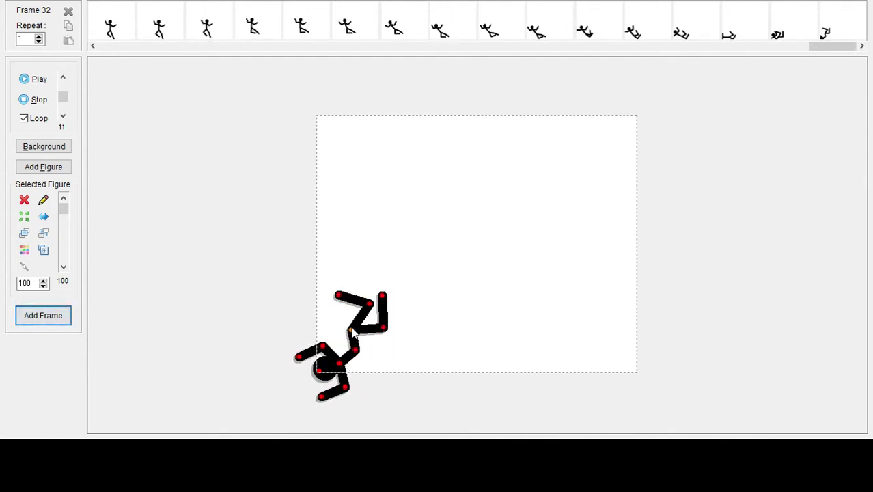
pyautogui.moveTo(351, 349); pyautogui.dragTo(365, 343)
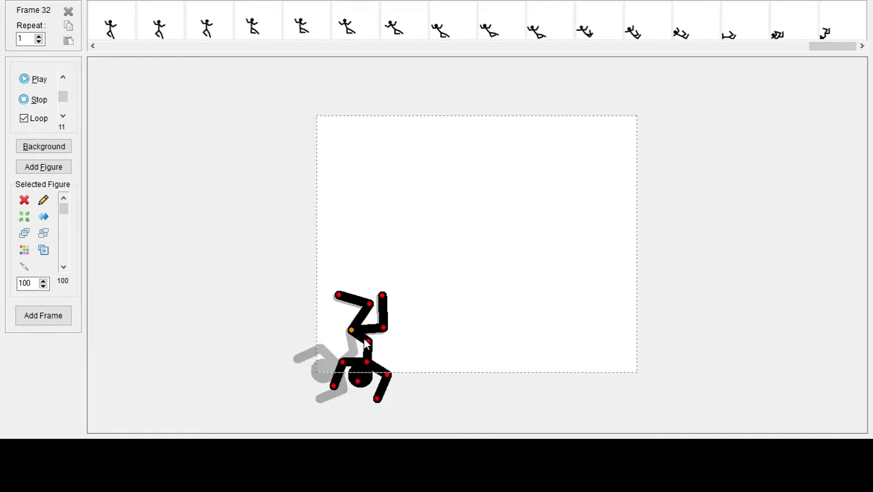
pyautogui.click(52, 315)
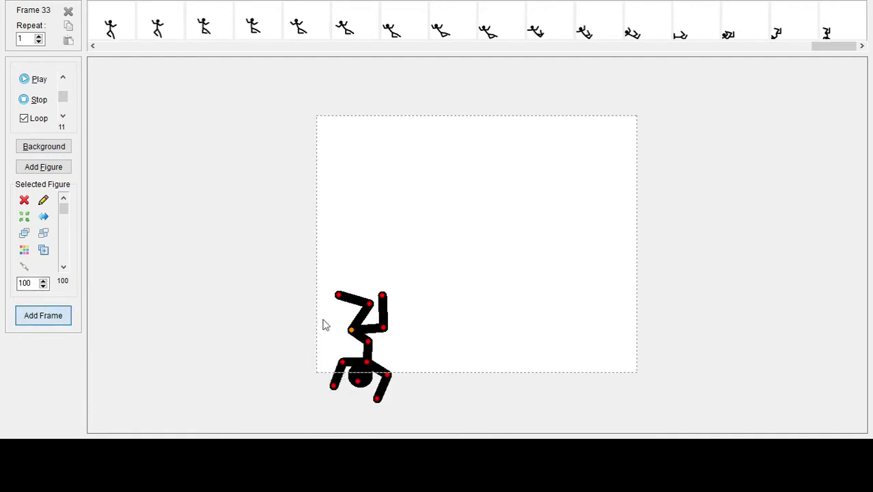
# - Tilt the upside-down torso further right and raise the figure slightly, adding frames 33 and 34, and preview the animation
pyautogui.moveTo(371, 356); pyautogui.dragTo(376, 355)
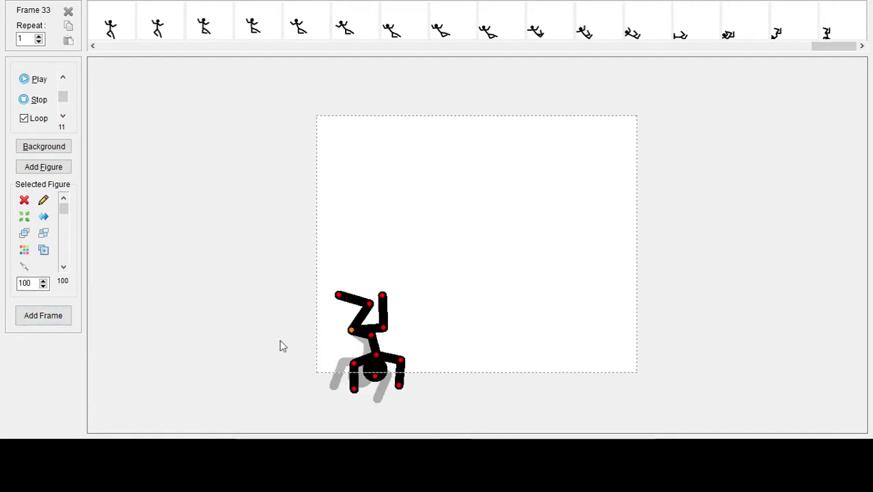
pyautogui.click(41, 316)
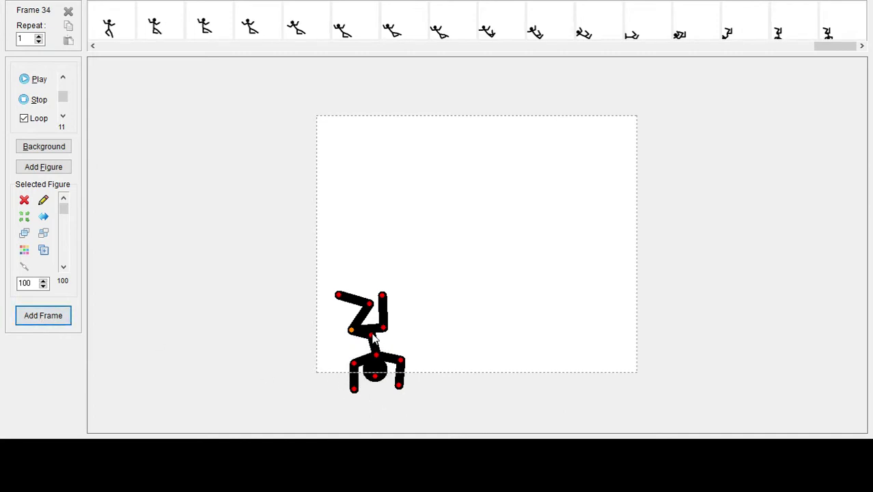
pyautogui.moveTo(373, 334); pyautogui.dragTo(350, 323)
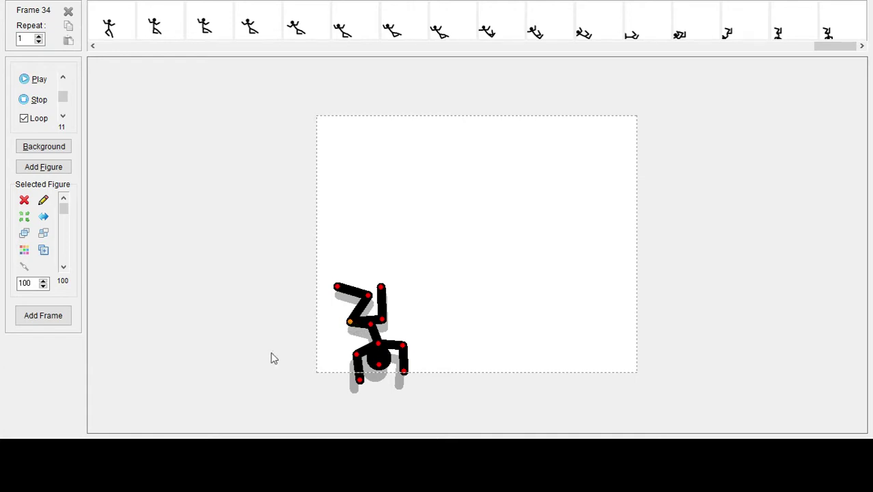
pyautogui.click(44, 316)
pyautogui.click(36, 80)
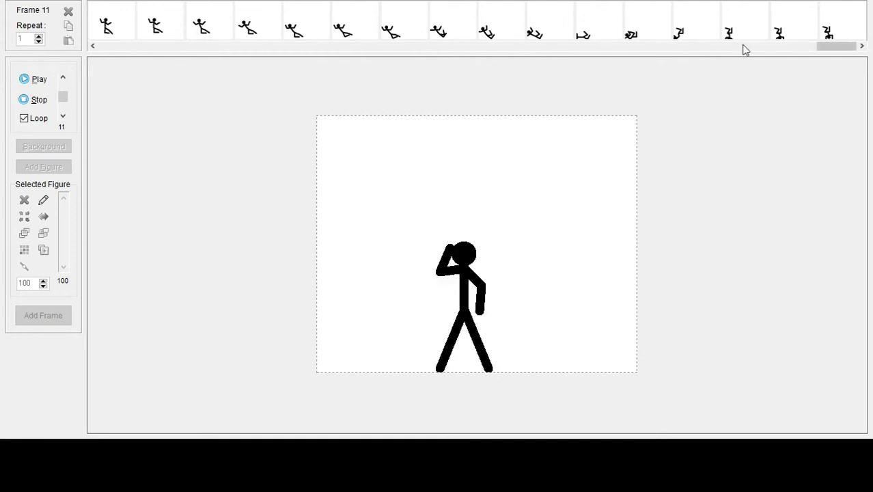
pyautogui.click(30, 101)
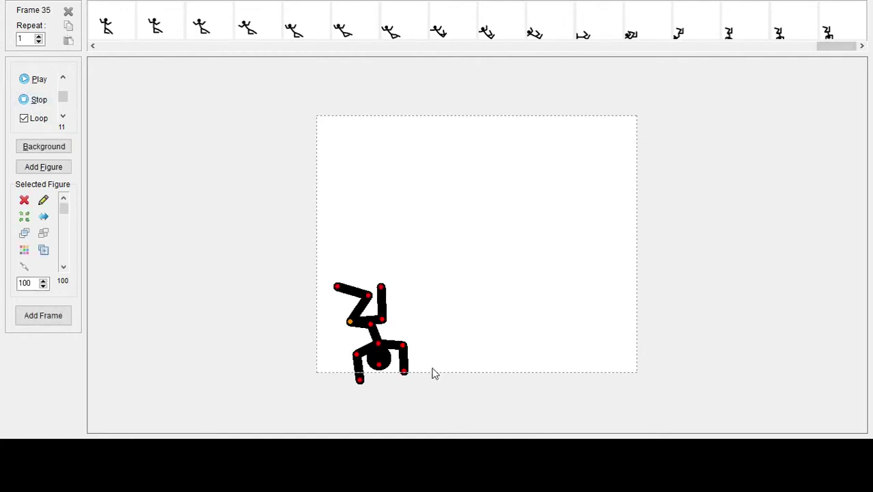
# - Raise the figure so both hands rest on the canvas's lower edge and unbend the left-hand foot upward, adding frame 35
pyautogui.moveTo(349, 322); pyautogui.dragTo(357, 315)
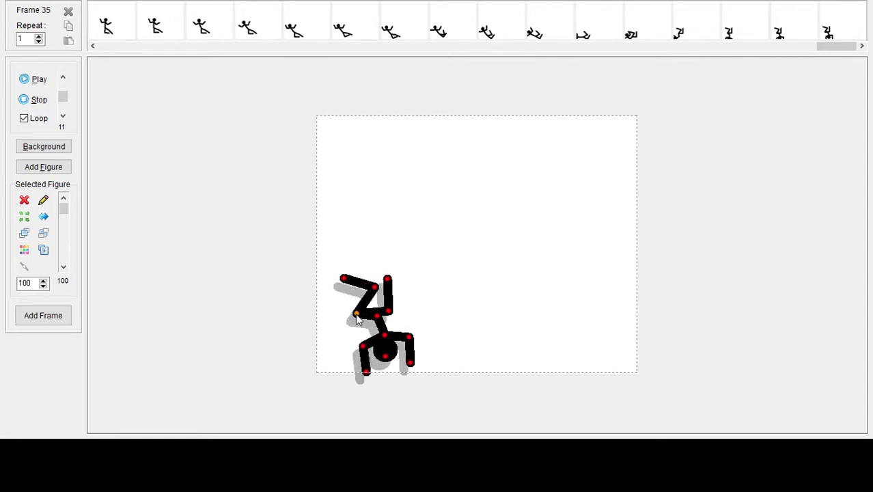
pyautogui.moveTo(406, 340); pyautogui.dragTo(391, 360)
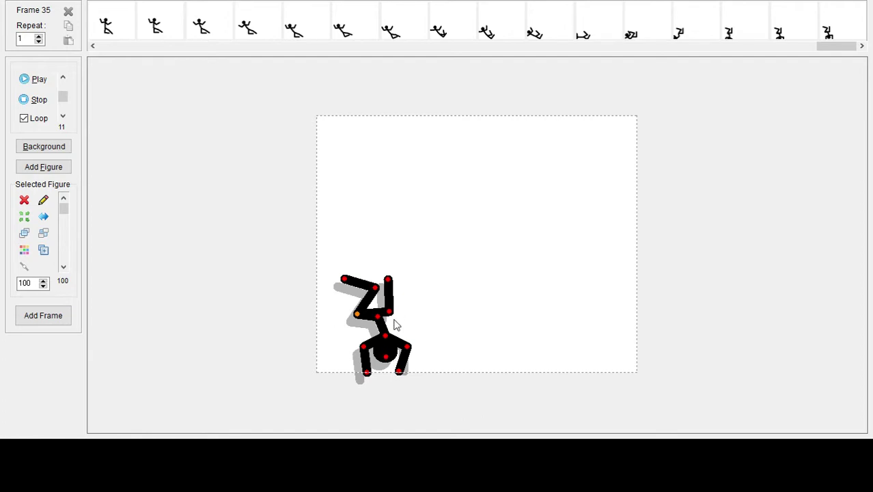
pyautogui.moveTo(393, 324); pyautogui.dragTo(397, 326)
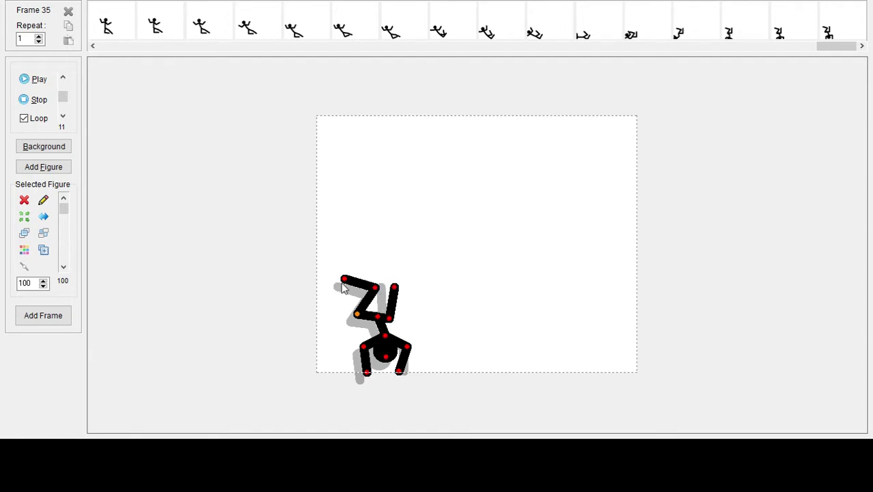
pyautogui.moveTo(343, 281); pyautogui.dragTo(355, 261)
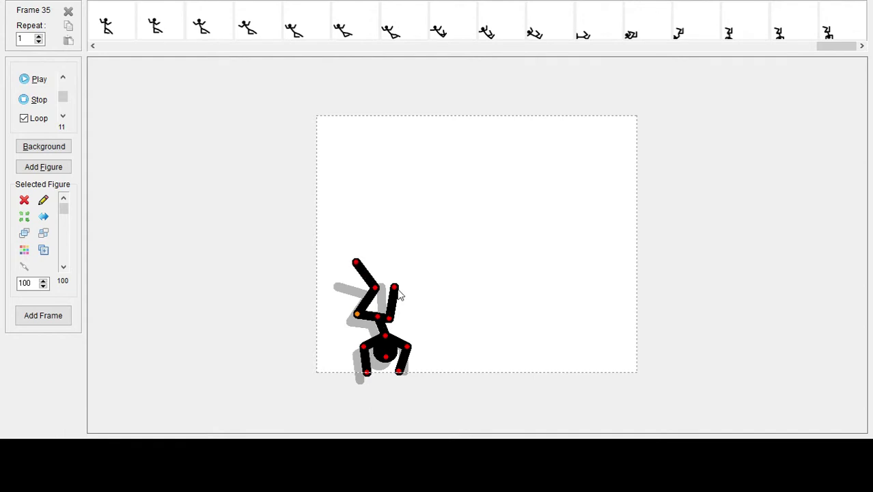
pyautogui.moveTo(393, 325); pyautogui.dragTo(395, 317)
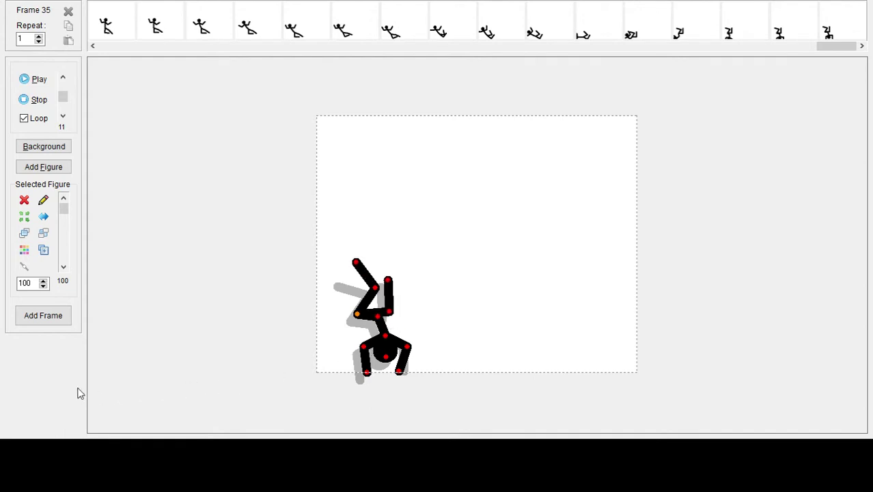
pyautogui.click(67, 316)
# - Preview the animation and hold the handstand pose by adding frames 36 to 38
pyautogui.click(39, 80)
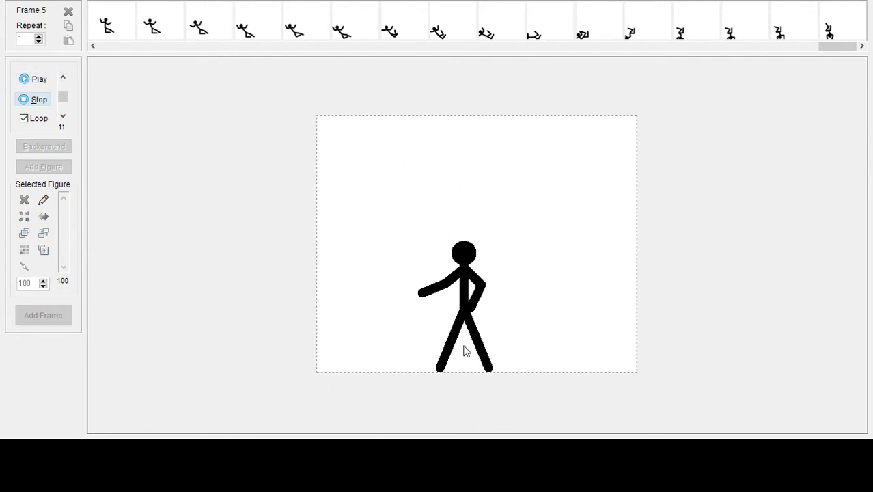
pyautogui.click(37, 102)
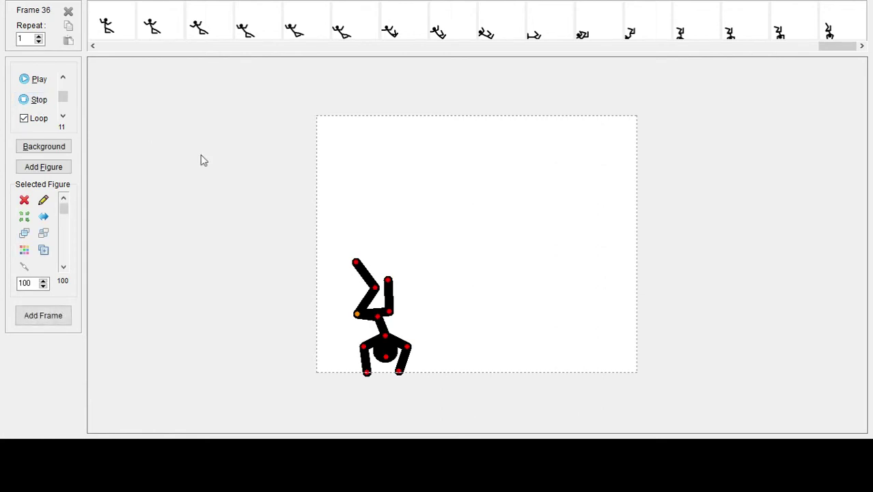
pyautogui.click(50, 318)
pyautogui.click(51, 318)
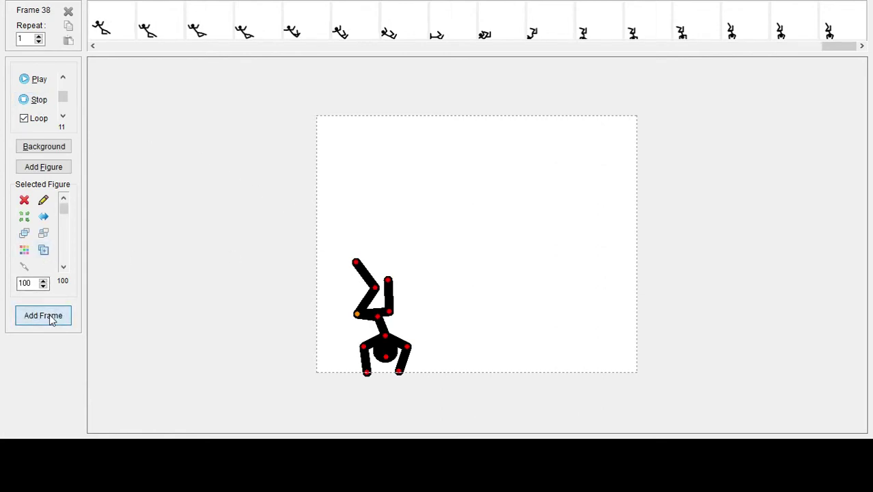
pyautogui.click(50, 318)
# - Swing both raised legs progressively to the left above the hips, adding frames 39 and 40
pyautogui.moveTo(357, 315); pyautogui.dragTo(362, 281)
pyautogui.moveTo(390, 314); pyautogui.dragTo(385, 297)
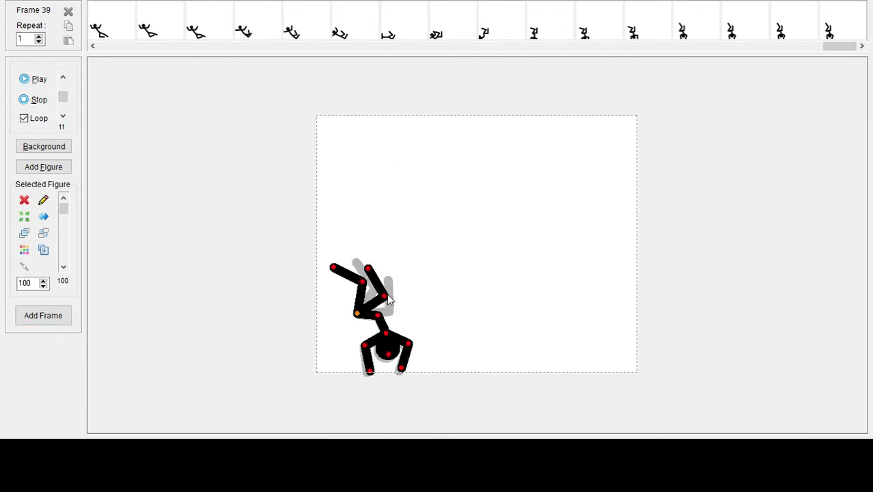
pyautogui.click(42, 318)
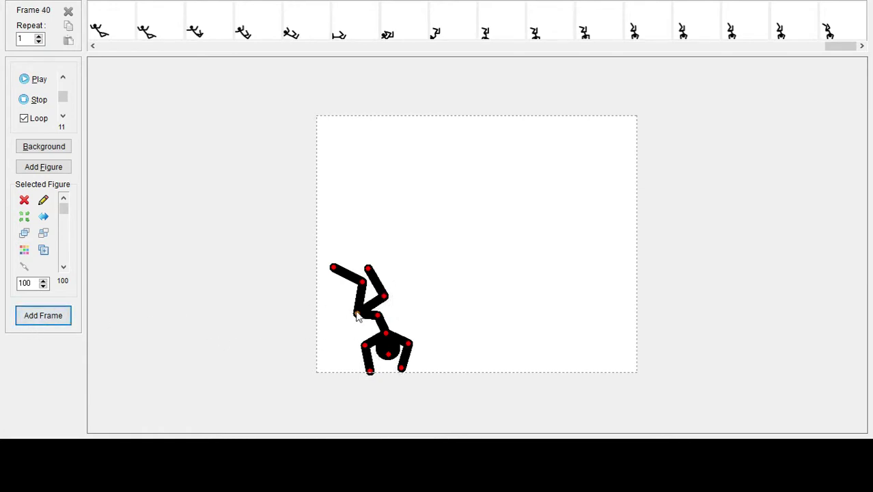
pyautogui.moveTo(364, 285)
pyautogui.mouseDown()
pyautogui.moveTo(346, 289)
pyautogui.moveTo(377, 288)
pyautogui.mouseUp()
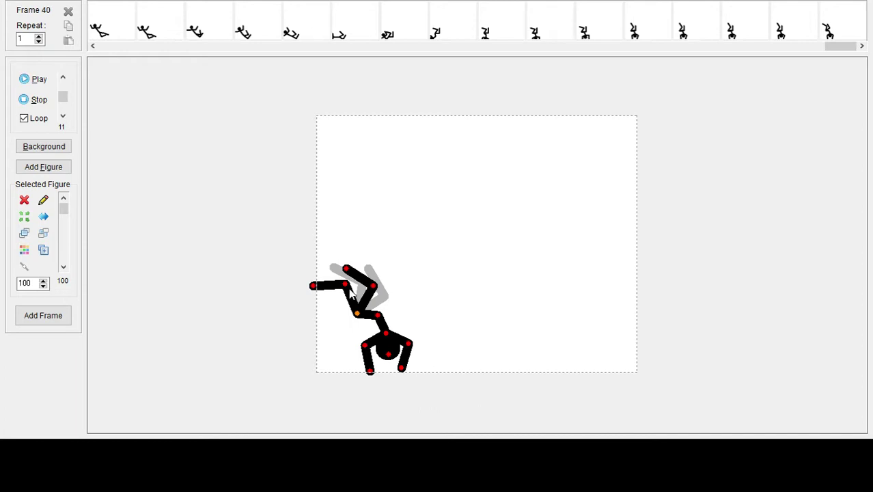
pyautogui.click(43, 315)
# - Tilt the upper body and arms to the right and tip both legs further left, adding frames 41 to 44
pyautogui.moveTo(385, 332); pyautogui.dragTo(413, 324)
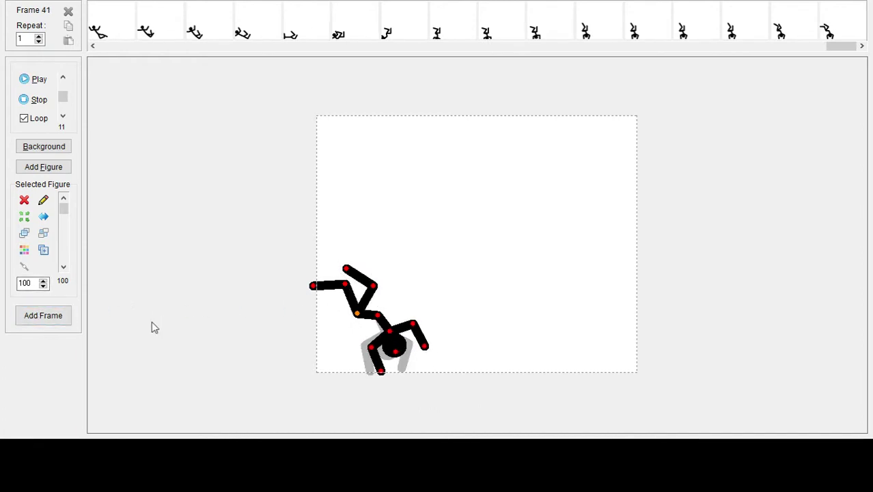
pyautogui.click(43, 315)
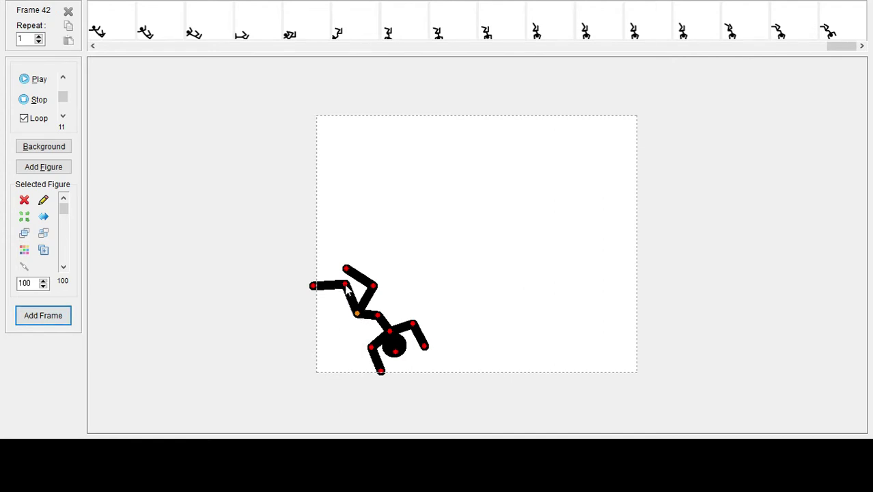
pyautogui.moveTo(347, 289)
pyautogui.mouseDown()
pyautogui.moveTo(338, 294)
pyautogui.moveTo(362, 281)
pyautogui.mouseUp()
pyautogui.click(43, 315)
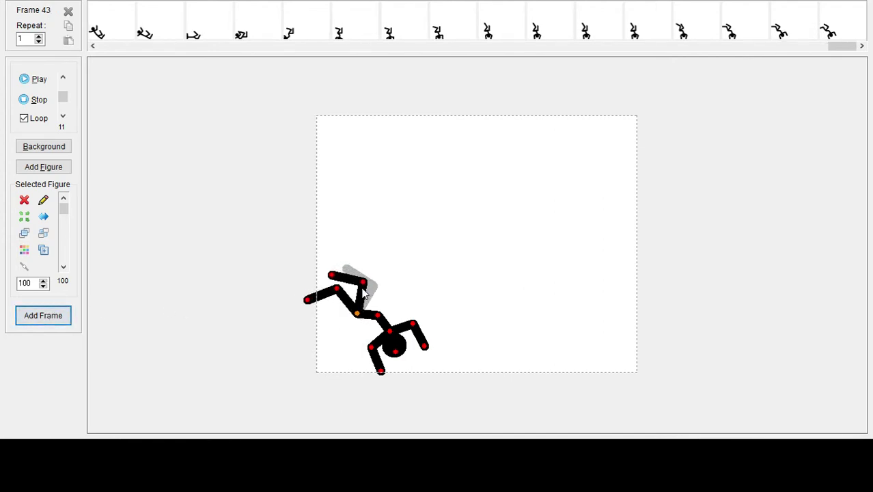
pyautogui.click(37, 317)
pyautogui.click(43, 315)
# - Rotate the head, torso and arms upward and lower both legs behind the hips, adding frames 45 to 47
pyautogui.moveTo(400, 348); pyautogui.dragTo(353, 316)
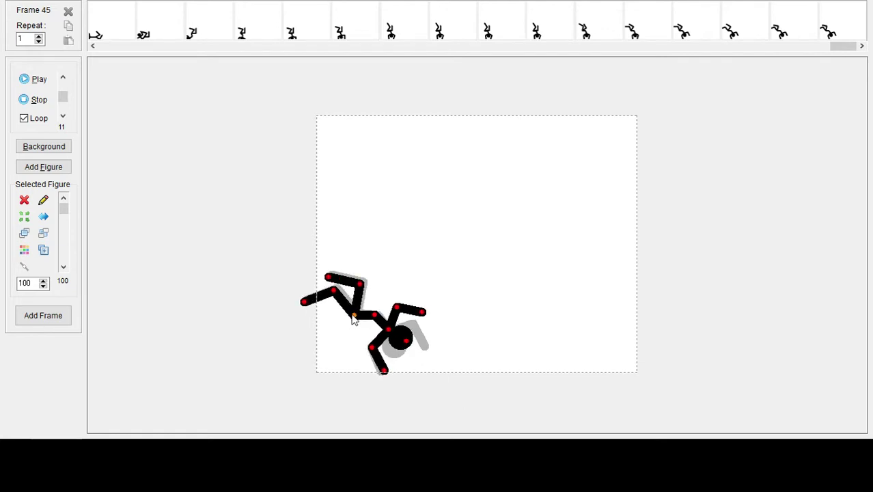
pyautogui.click(65, 317)
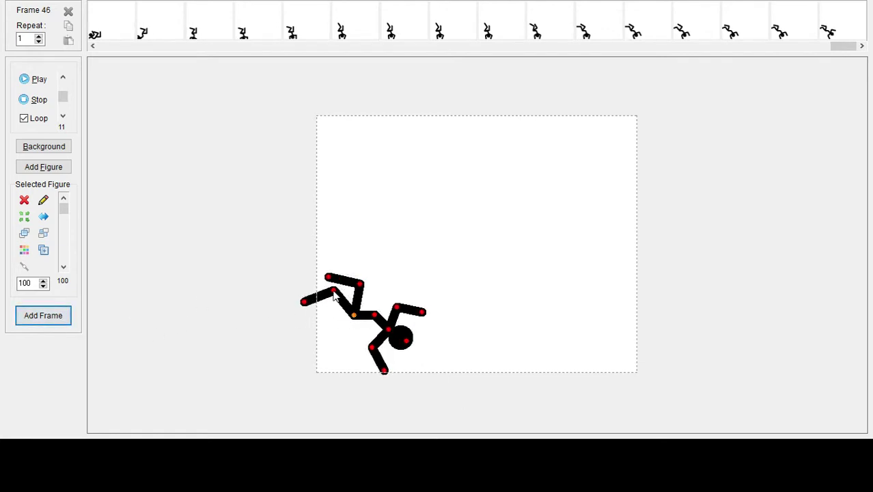
pyautogui.moveTo(334, 293); pyautogui.dragTo(321, 306)
pyautogui.moveTo(360, 285); pyautogui.dragTo(340, 287)
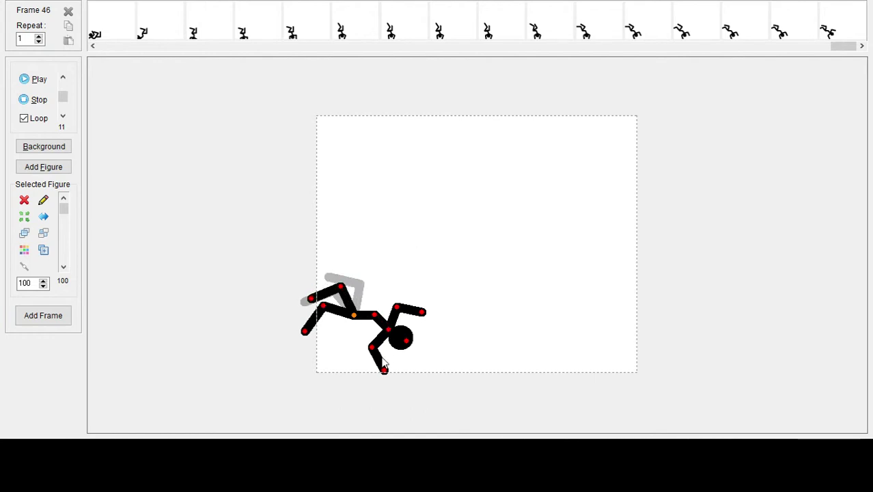
pyautogui.click(29, 317)
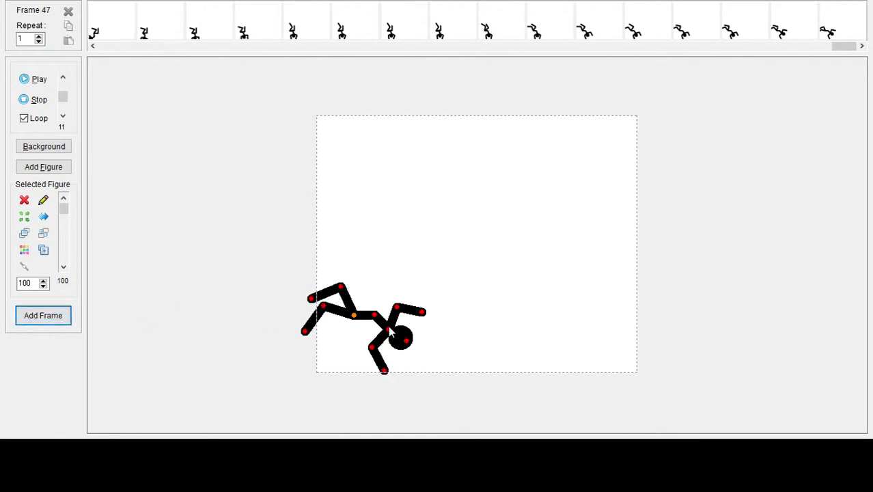
pyautogui.moveTo(407, 344); pyautogui.dragTo(401, 334)
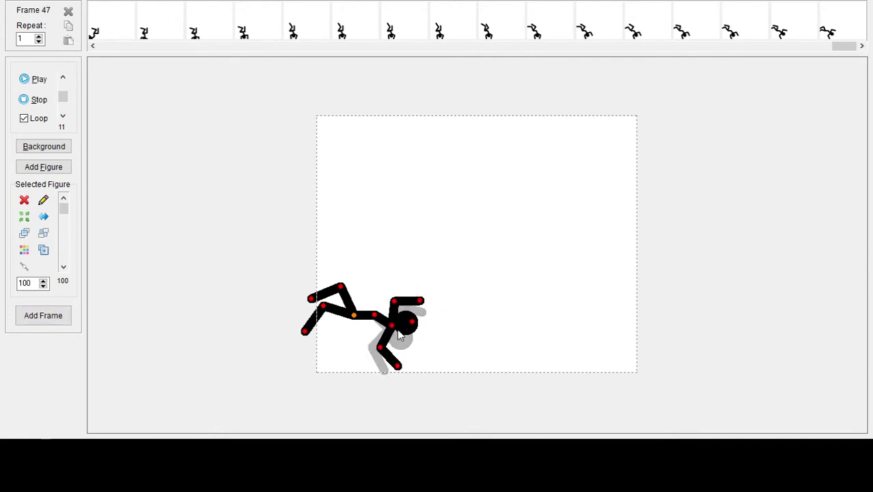
pyautogui.click(35, 321)
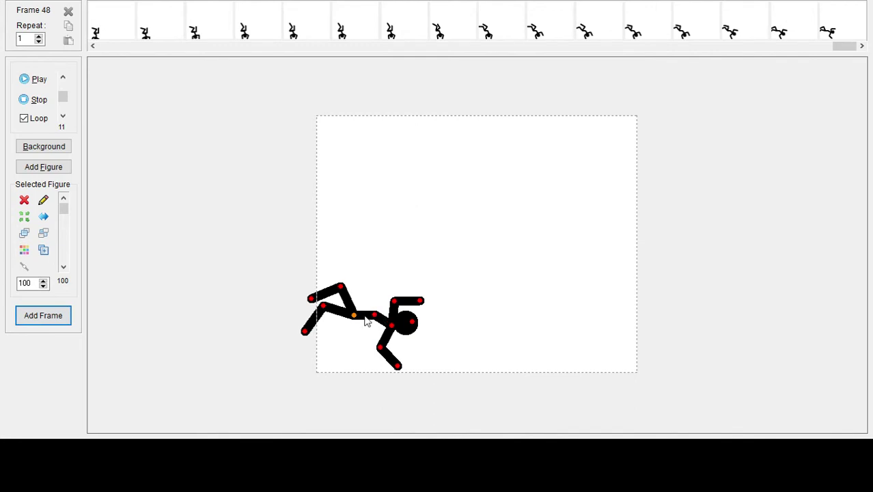
# - Drop the whole figure gradually down to the canvas's lower edge, adding frames 48 to 55
pyautogui.moveTo(354, 323); pyautogui.dragTo(350, 335)
pyautogui.click(60, 318)
pyautogui.click(60, 318)
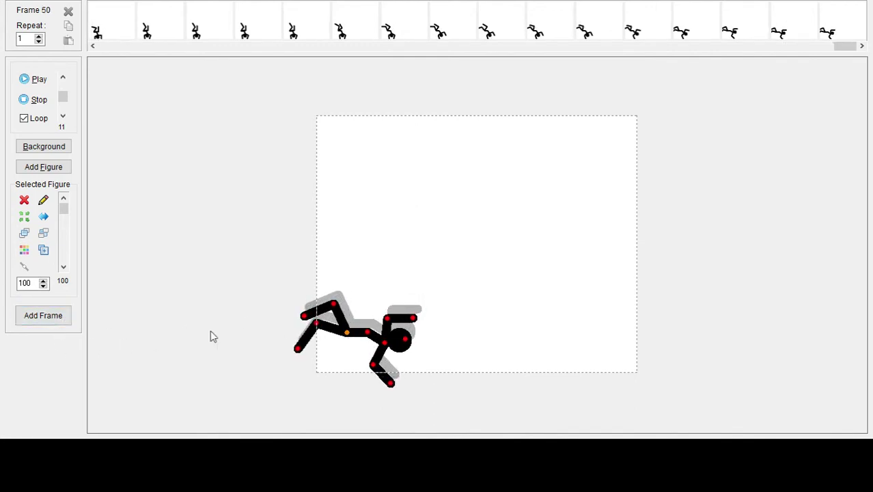
pyautogui.click(62, 317)
pyautogui.click(63, 316)
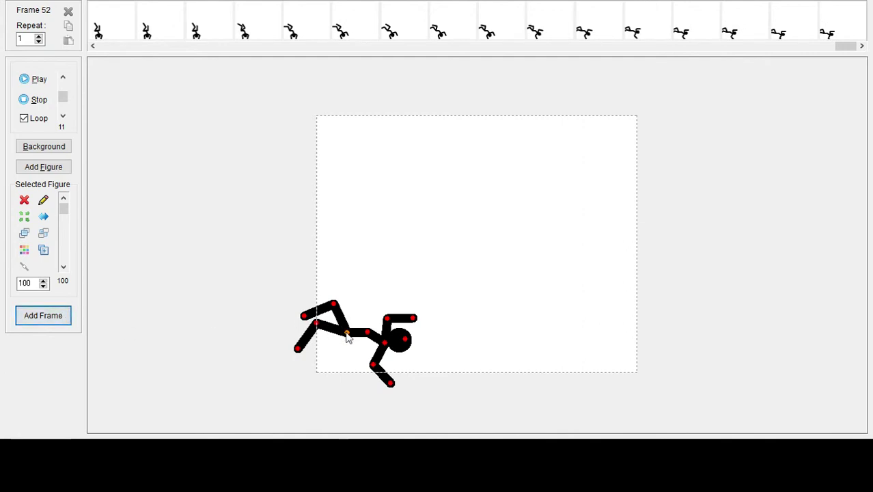
pyautogui.moveTo(347, 333); pyautogui.dragTo(342, 363)
pyautogui.click(48, 315)
pyautogui.click(48, 315)
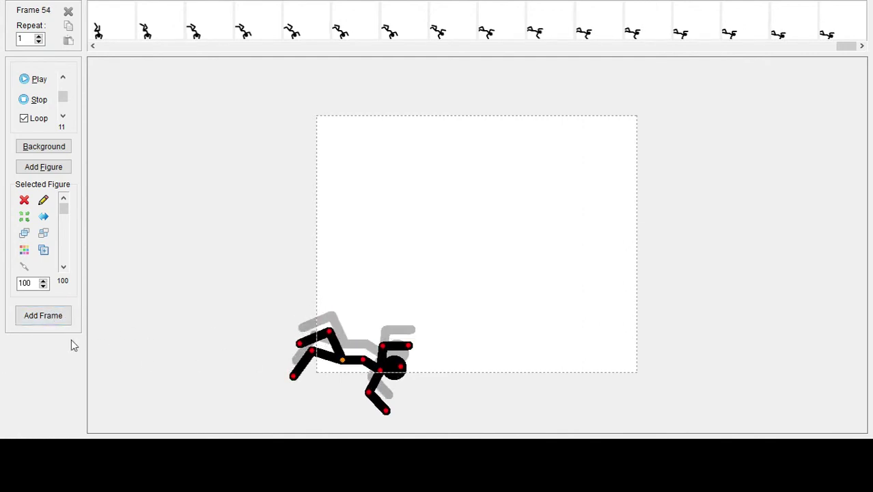
pyautogui.click(54, 315)
pyautogui.click(55, 315)
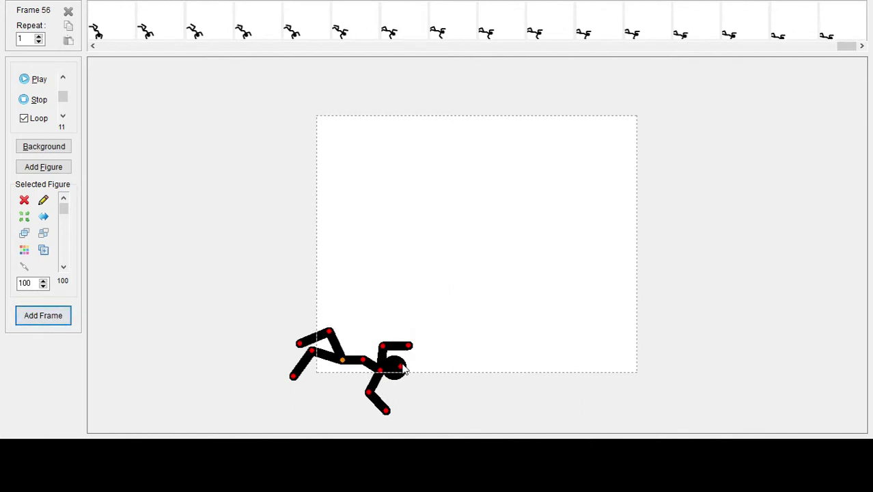
# - Raise the head and fold both arms up around it, lower the hips and bend the upper leg down, adding frame 56
pyautogui.moveTo(403, 366); pyautogui.dragTo(397, 357)
pyautogui.moveTo(369, 394); pyautogui.dragTo(444, 384)
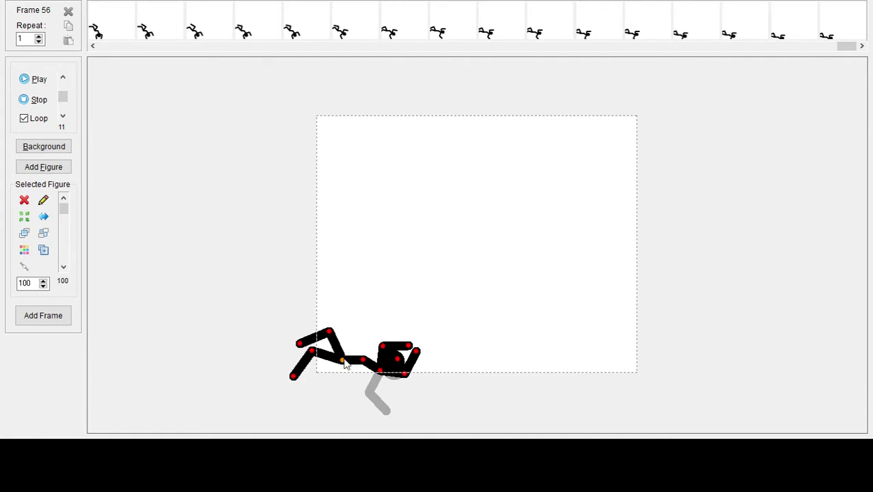
pyautogui.moveTo(345, 364)
pyautogui.mouseDown()
pyautogui.moveTo(350, 369)
pyautogui.moveTo(341, 371)
pyautogui.mouseUp()
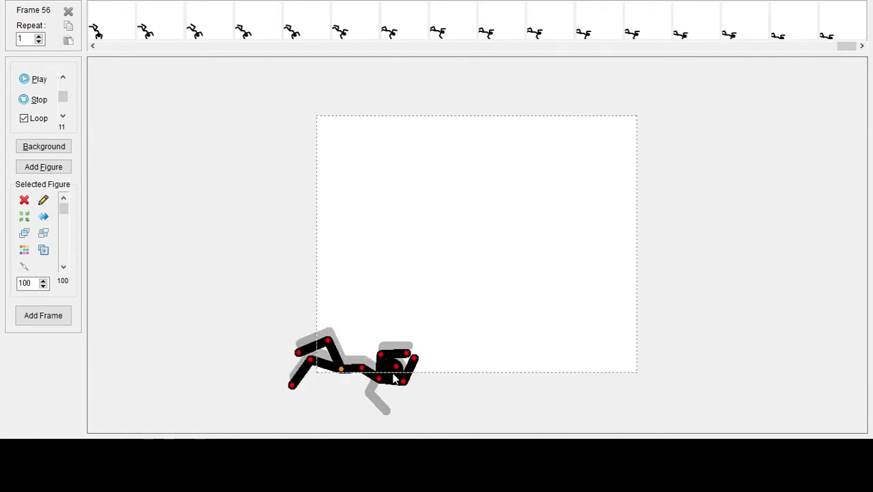
pyautogui.moveTo(394, 377)
pyautogui.mouseDown()
pyautogui.moveTo(395, 366)
pyautogui.moveTo(386, 372)
pyautogui.mouseUp()
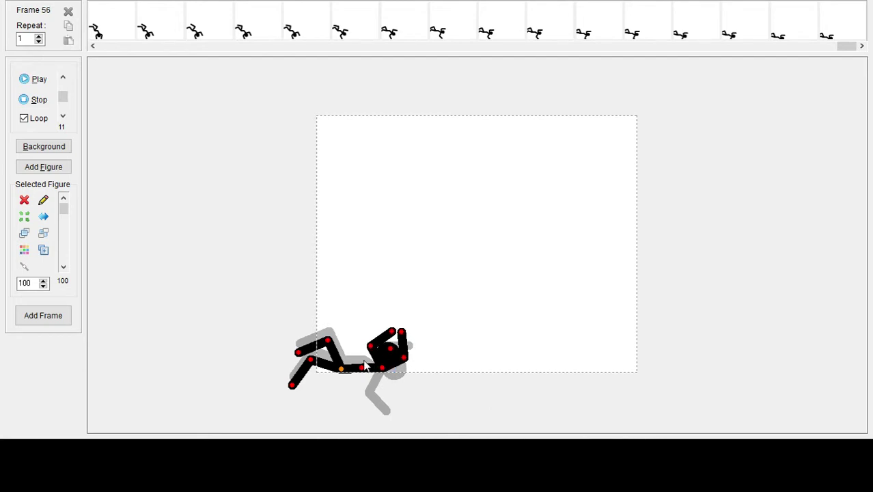
pyautogui.moveTo(329, 344); pyautogui.dragTo(300, 383)
pyautogui.click(61, 318)
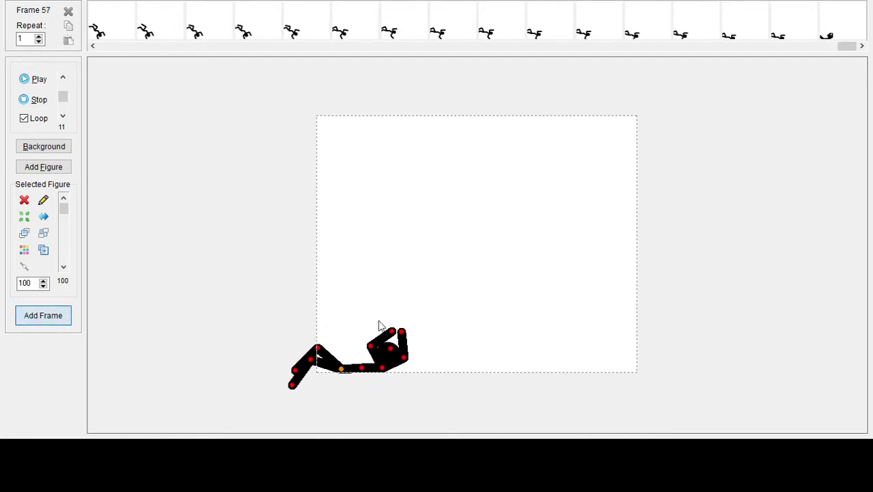
# - Spread both arms apart beside the head, add frame 57 and hold the pose with identical frames through frame 63
pyautogui.moveTo(391, 332); pyautogui.dragTo(374, 331)
pyautogui.moveTo(404, 362); pyautogui.dragTo(413, 373)
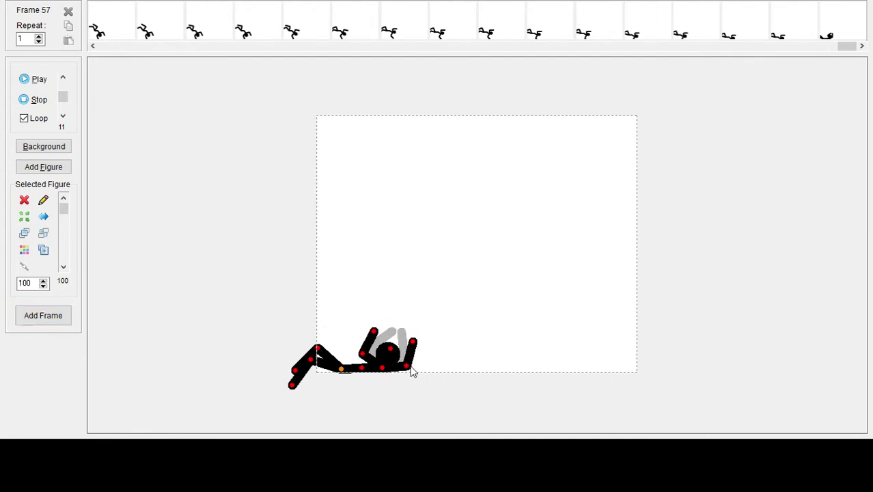
pyautogui.click(59, 316)
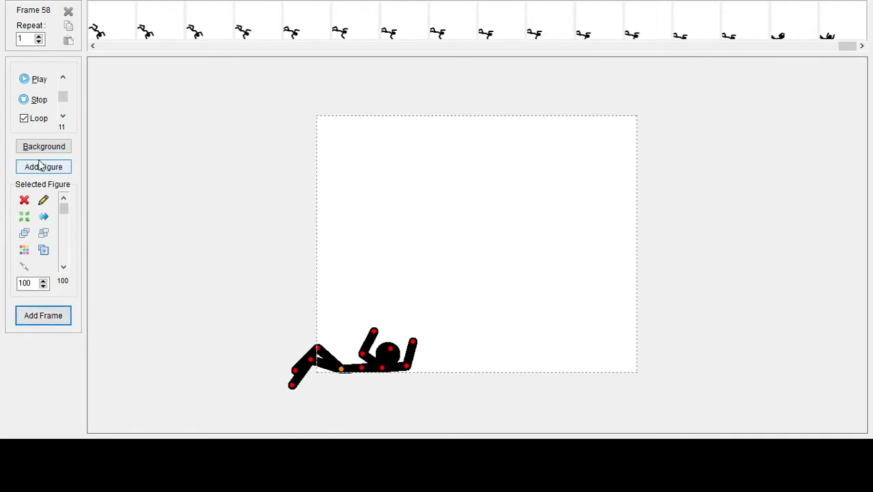
pyautogui.click(57, 318)
pyautogui.click(57, 317)
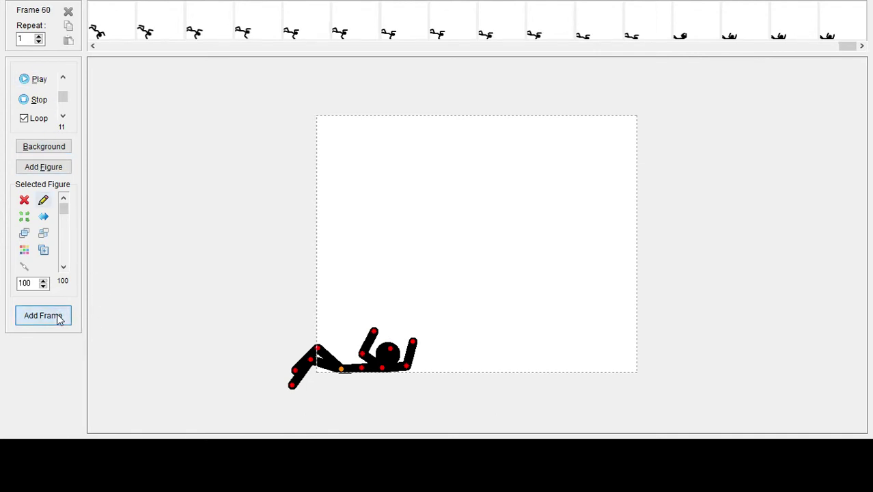
pyautogui.click(57, 318)
pyautogui.click(57, 318)
# - Play the finished fall animation twice, stopping the playback each time
pyautogui.click(41, 79)
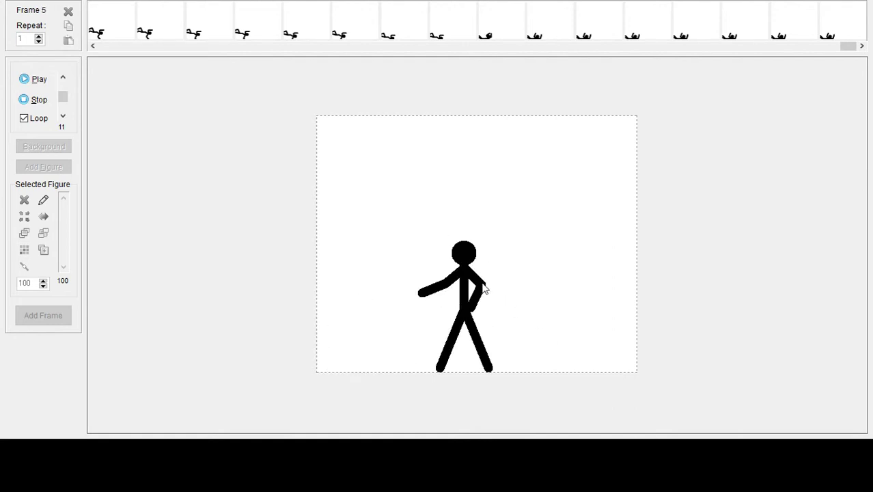
pyautogui.click(36, 101)
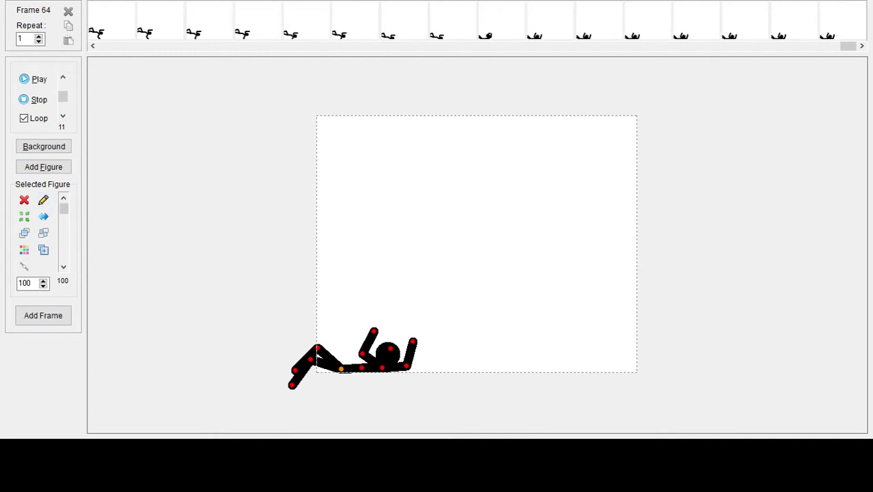
pyautogui.doubleClick(21, 39)
pyautogui.click(37, 80)
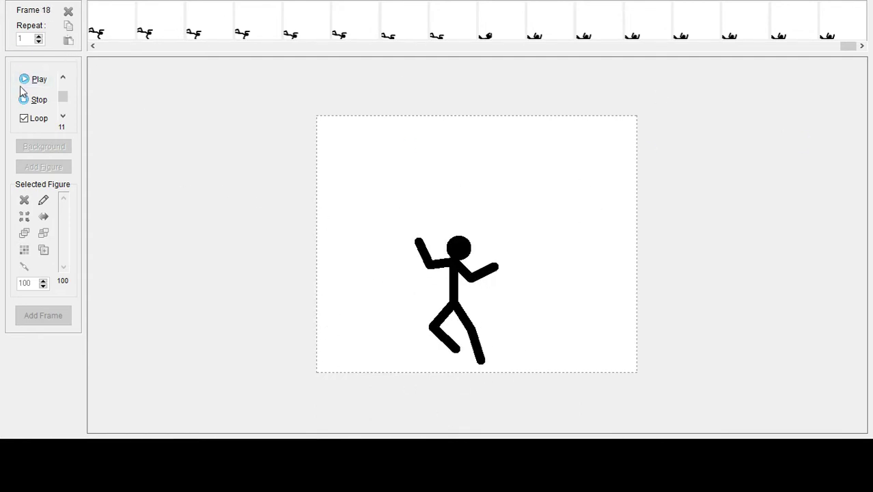
pyautogui.click(35, 101)
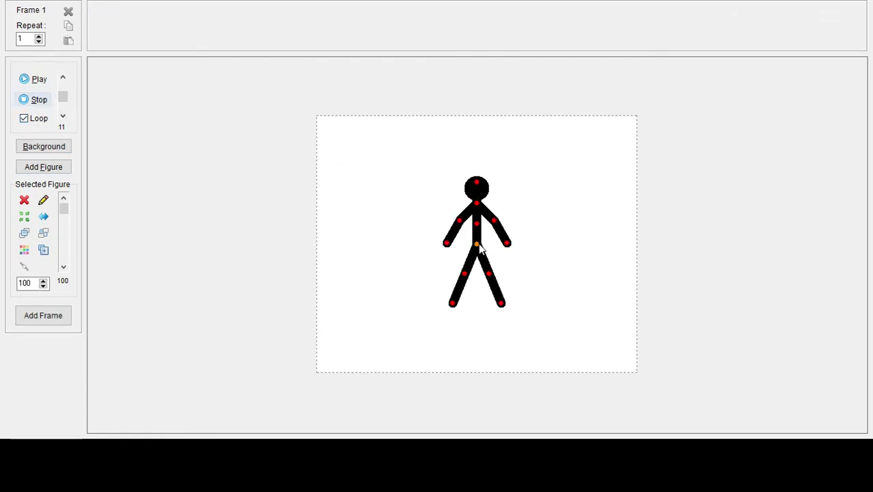
# - In the new animation, move the standing figure up the canvas and swing both legs out to the right
pyautogui.moveTo(480, 246); pyautogui.dragTo(463, 202)
pyautogui.moveTo(476, 233); pyautogui.dragTo(511, 172)
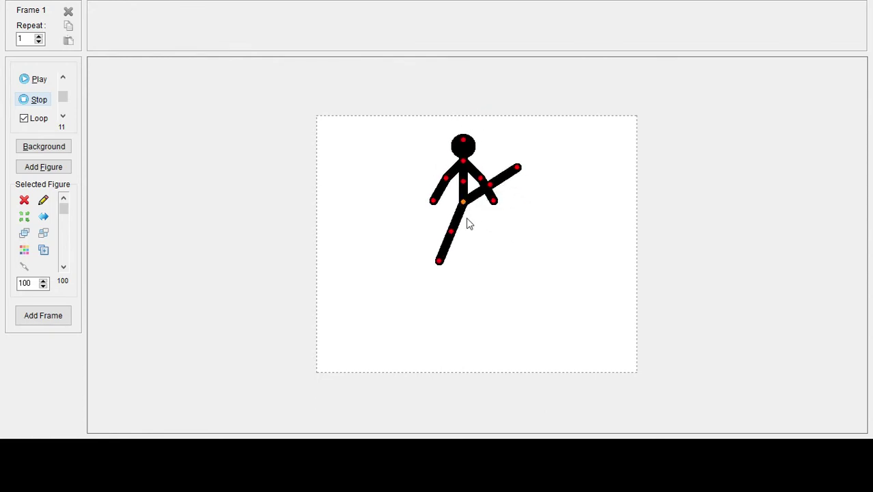
pyautogui.moveTo(454, 224); pyautogui.dragTo(573, 209)
pyautogui.moveTo(452, 236); pyautogui.dragTo(559, 215)
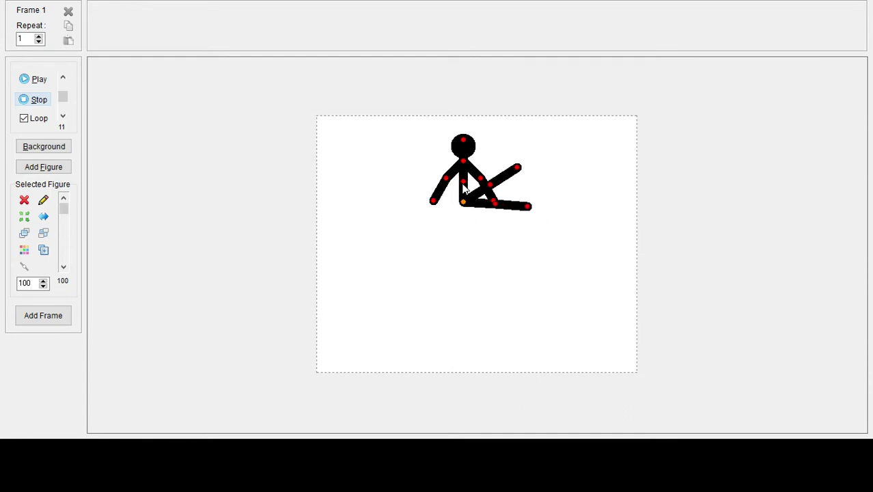
# - Turn the figure upside down above the canvas's upper edge with legs up and arms bent, adding it as frame 1
pyautogui.moveTo(465, 189); pyautogui.dragTo(452, 75)
pyautogui.moveTo(499, 119); pyautogui.dragTo(481, 65)
pyautogui.moveTo(467, 115); pyautogui.dragTo(481, 117)
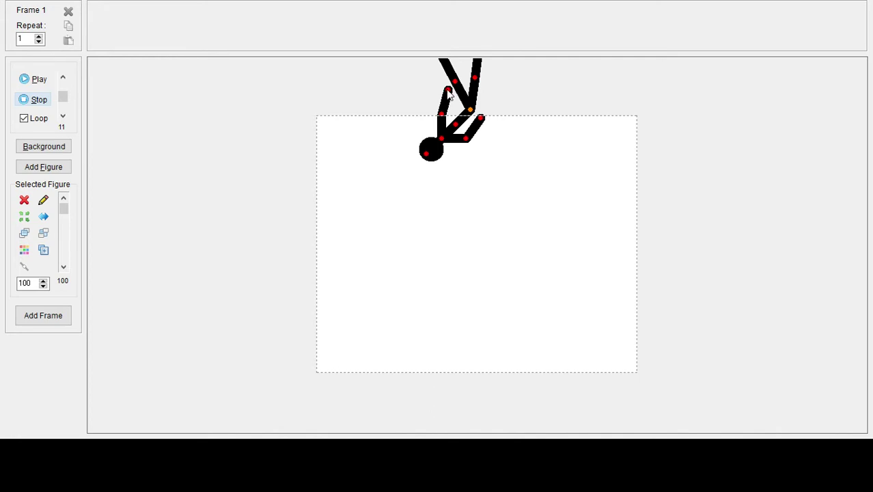
pyautogui.moveTo(448, 89); pyautogui.dragTo(453, 90)
pyautogui.moveTo(428, 154); pyautogui.dragTo(475, 91)
pyautogui.click(41, 316)
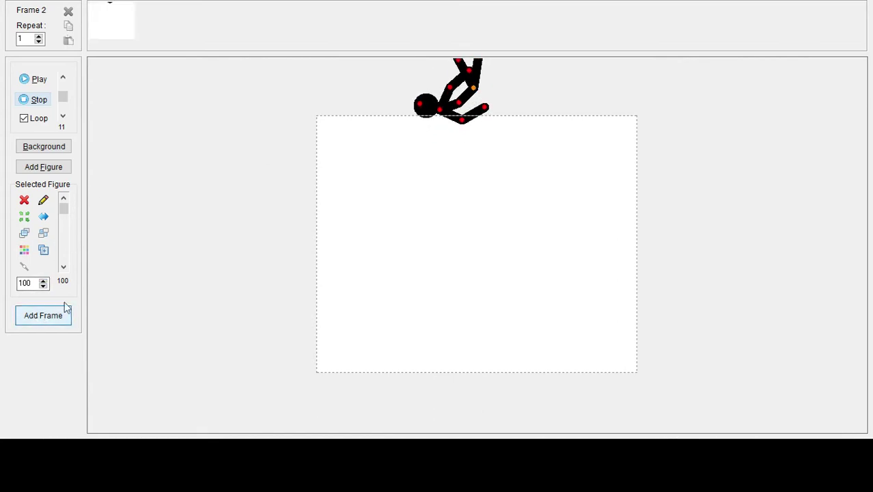
# - Lower the upside-down figure slightly past the canvas's upper edge, adding frames 2 and 3
pyautogui.moveTo(473, 94); pyautogui.dragTo(475, 112)
pyautogui.click(50, 321)
pyautogui.click(39, 318)
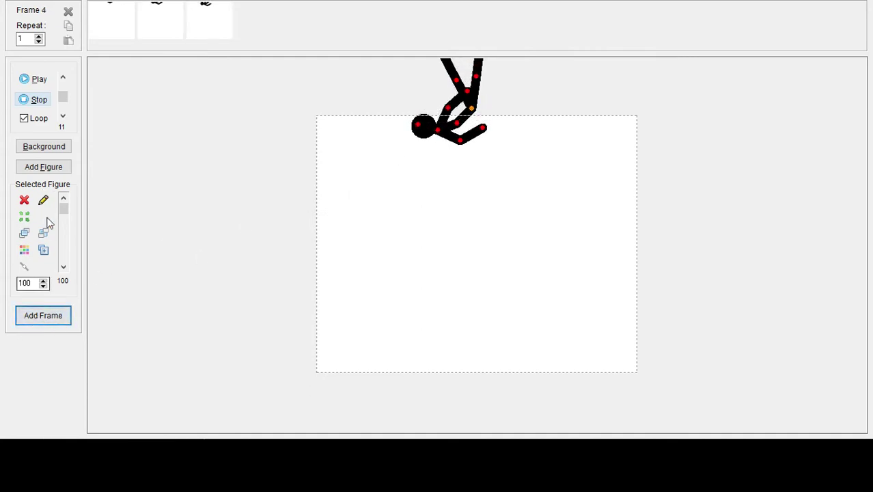
# - Add a second, bright green figure at the canvas's lower-right corner and pose it leaning left in a running stance, adding frame 4
pyautogui.click(68, 172)
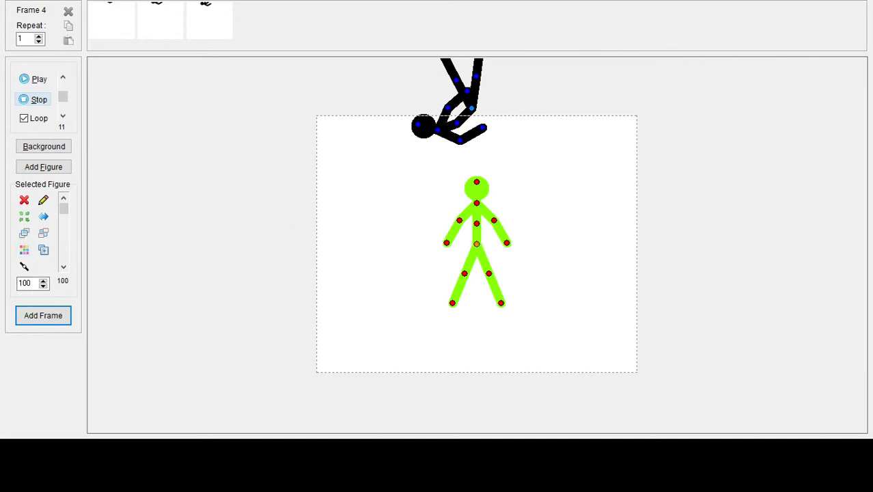
pyautogui.moveTo(476, 248); pyautogui.dragTo(632, 318)
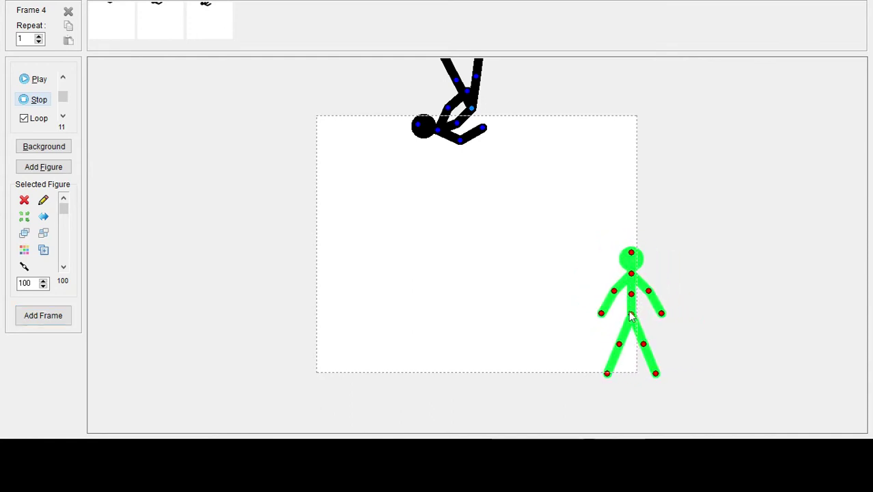
pyautogui.moveTo(605, 345)
pyautogui.mouseDown()
pyautogui.moveTo(603, 335)
pyautogui.moveTo(609, 338)
pyautogui.mouseUp()
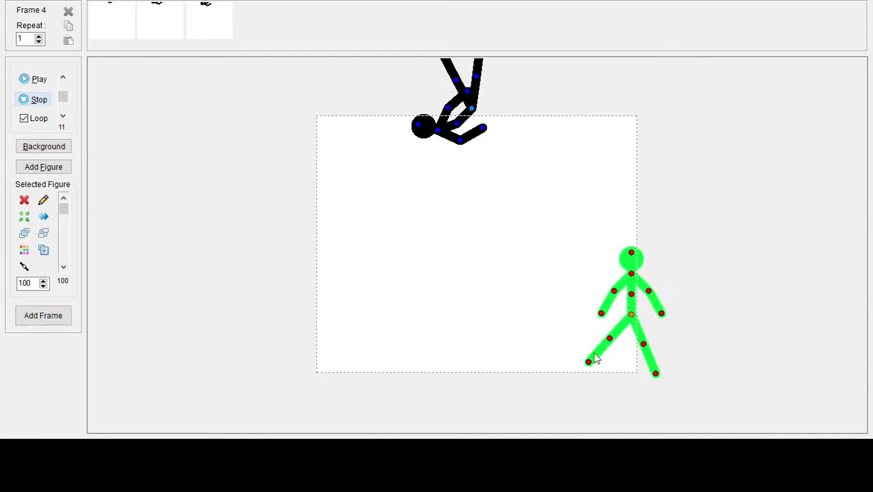
pyautogui.moveTo(591, 368); pyautogui.dragTo(622, 368)
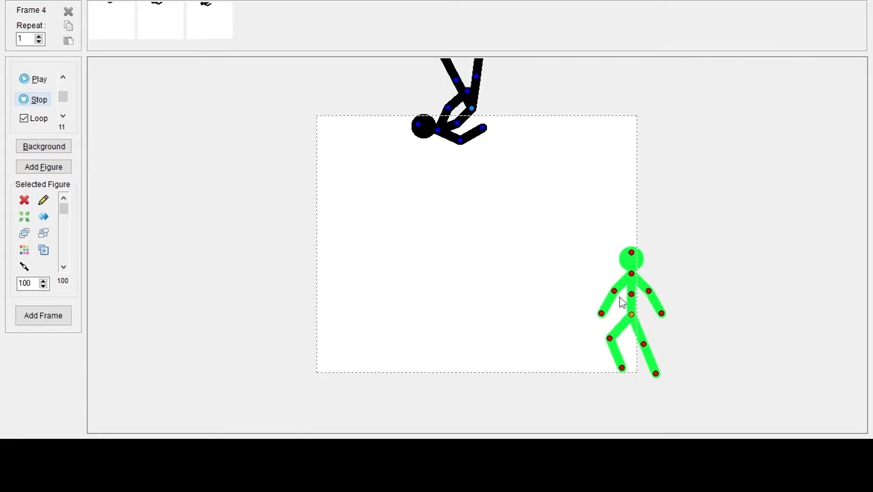
pyautogui.moveTo(632, 295); pyautogui.dragTo(615, 342)
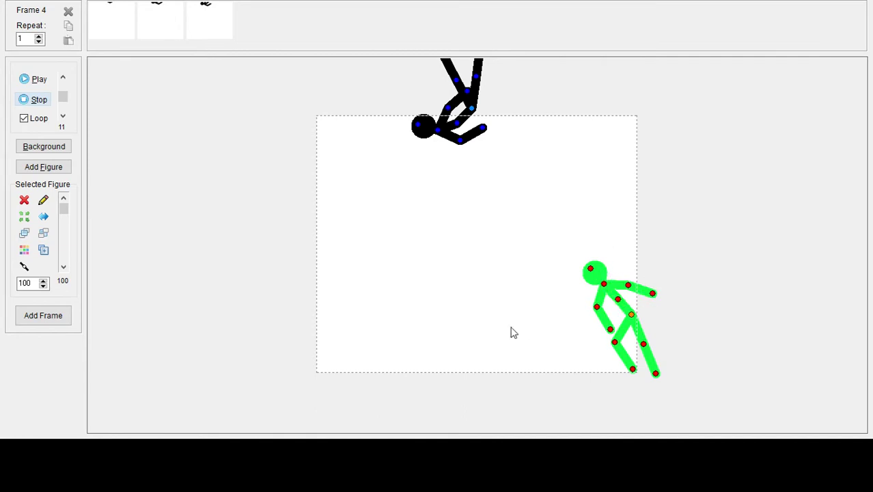
pyautogui.moveTo(644, 345); pyautogui.dragTo(652, 339)
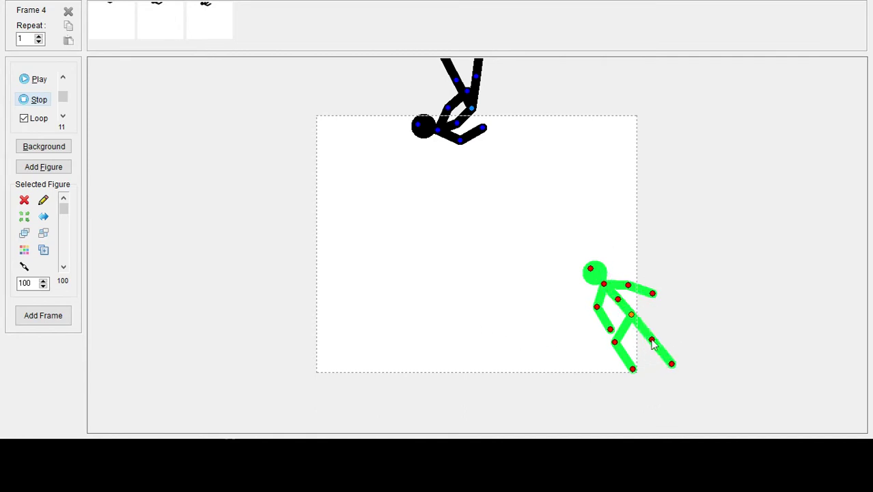
pyautogui.click(48, 315)
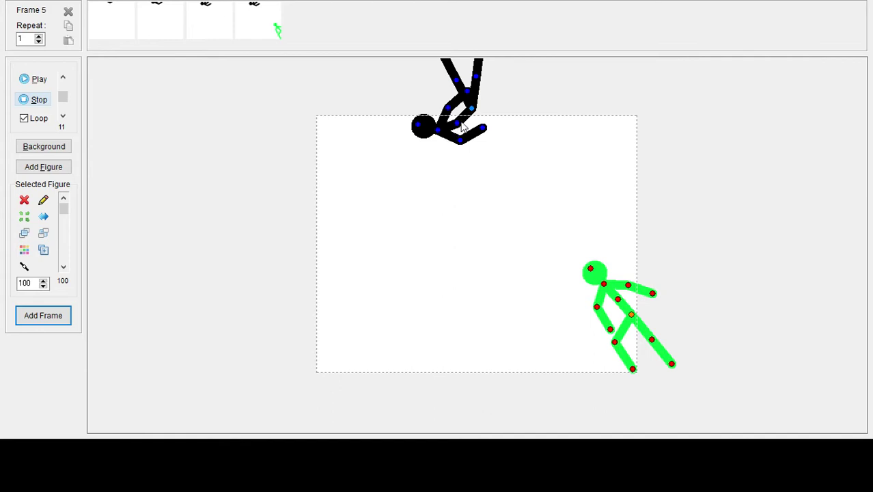
# - Drop the black figure gradually and shift the green figure further left in two stages, adding frames 5 and 6
pyautogui.moveTo(472, 108); pyautogui.dragTo(472, 123)
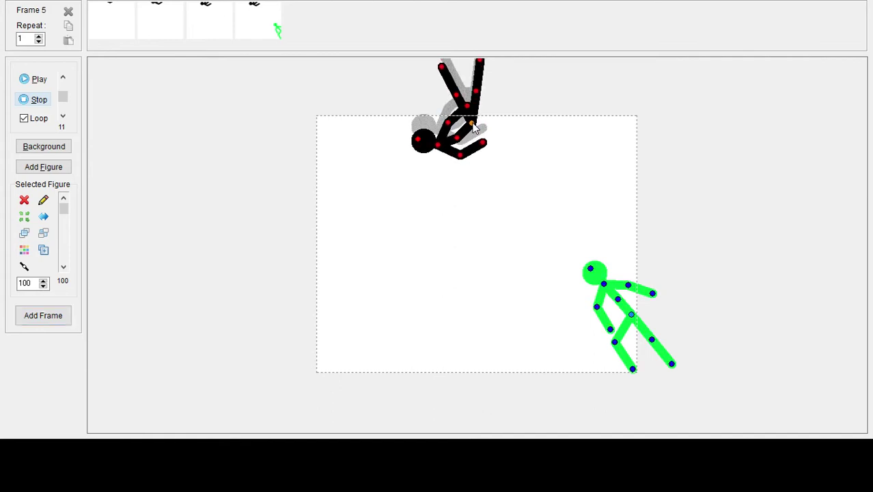
pyautogui.moveTo(635, 317); pyautogui.dragTo(606, 315)
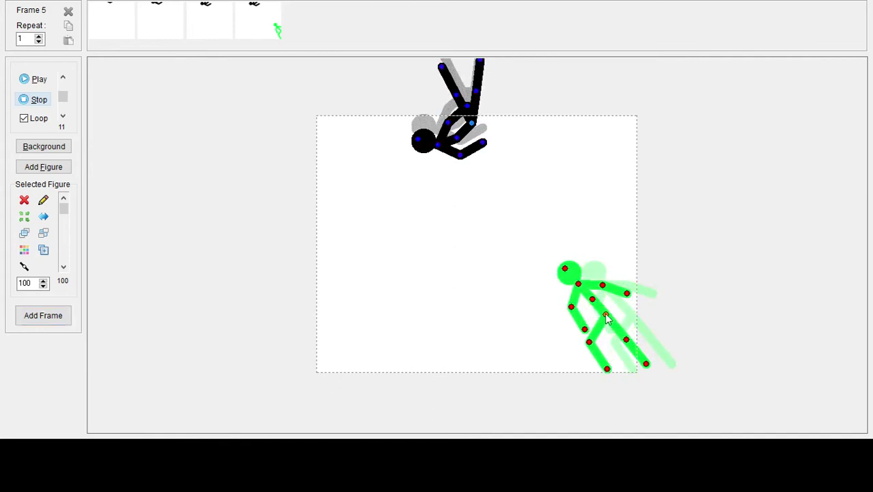
pyautogui.click(54, 321)
pyautogui.moveTo(472, 126); pyautogui.dragTo(472, 144)
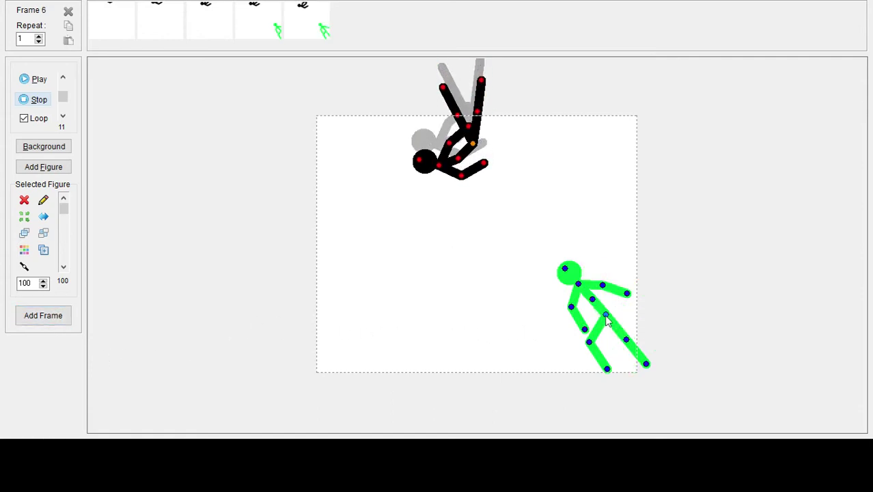
pyautogui.moveTo(606, 315); pyautogui.dragTo(582, 313)
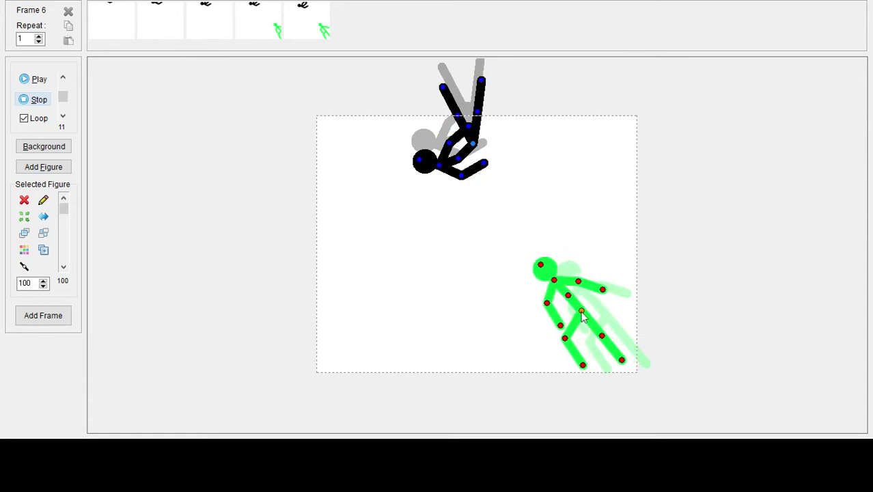
pyautogui.click(55, 320)
# - Lift the green figure into a wide leaping stride with its front arm forward and lower the black figure, adding frame 7
pyautogui.moveTo(581, 314); pyautogui.dragTo(632, 337)
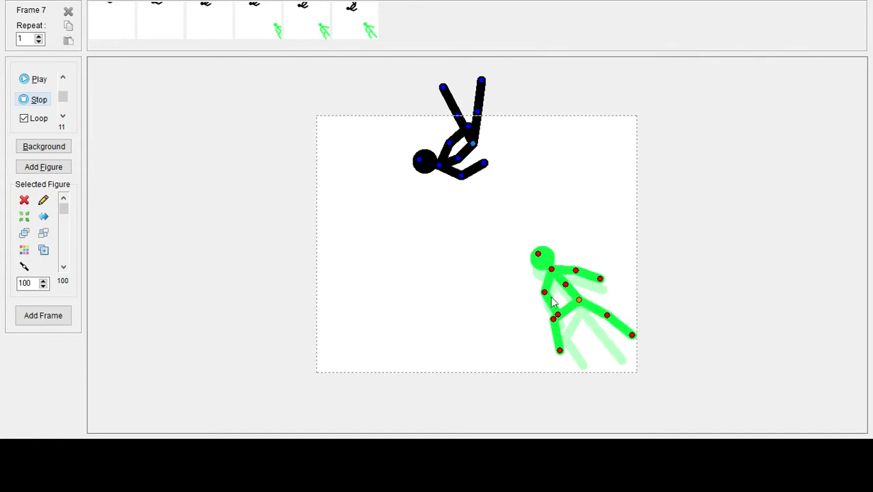
pyautogui.moveTo(545, 294)
pyautogui.mouseDown()
pyautogui.moveTo(499, 286)
pyautogui.moveTo(508, 257)
pyautogui.moveTo(532, 286)
pyautogui.mouseUp()
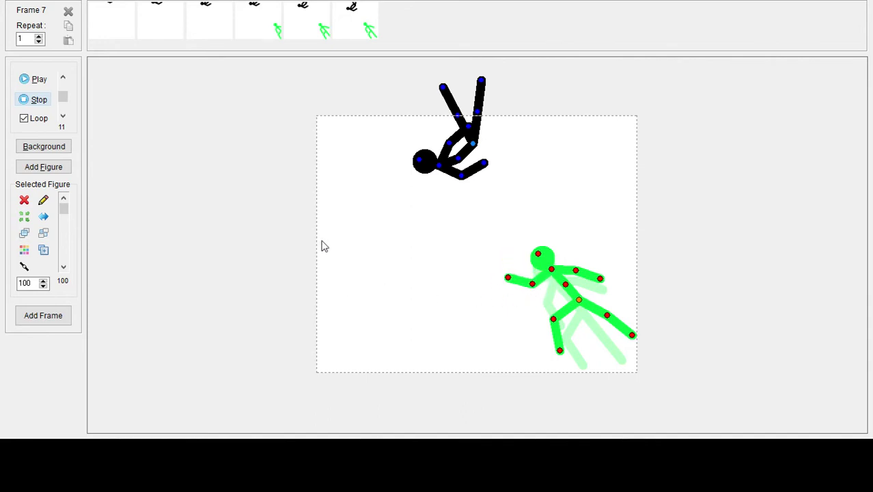
pyautogui.moveTo(475, 146); pyautogui.dragTo(472, 161)
pyautogui.click(46, 317)
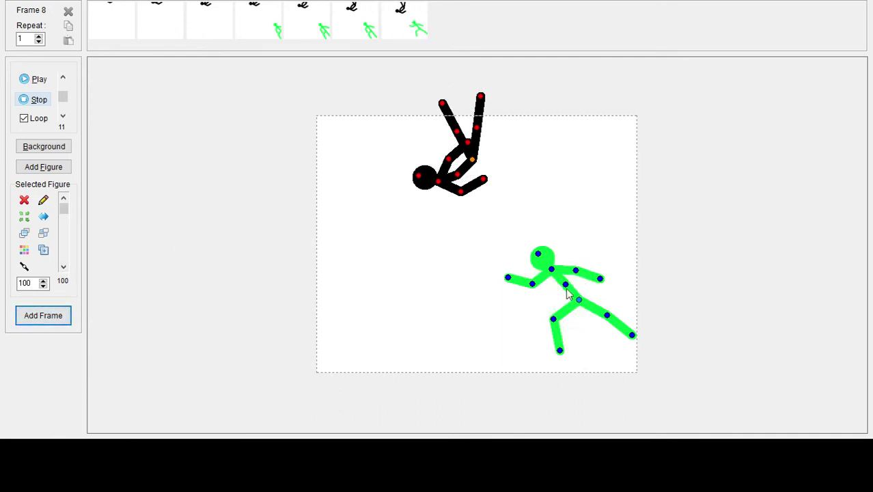
# - Move the green figure up and left, raise its rear forearm and rear foot, and lower the black figure, adding frame 8
pyautogui.moveTo(578, 301); pyautogui.dragTo(575, 299)
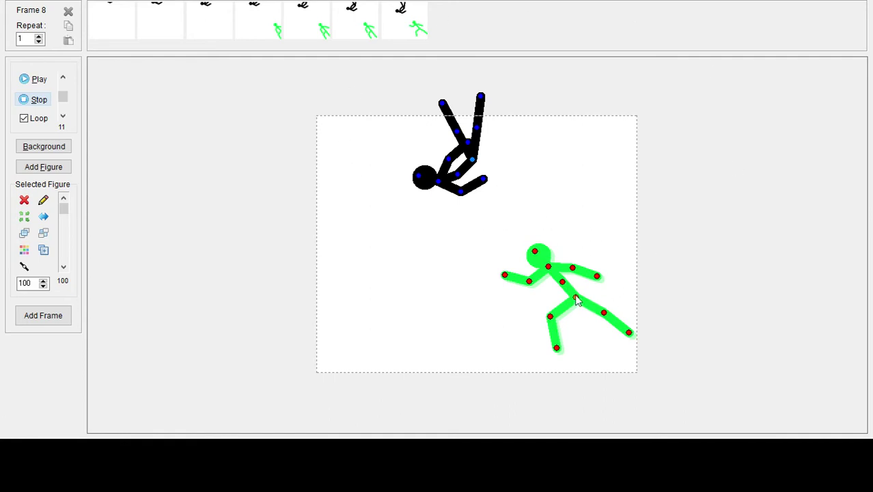
pyautogui.moveTo(576, 299); pyautogui.dragTo(592, 254)
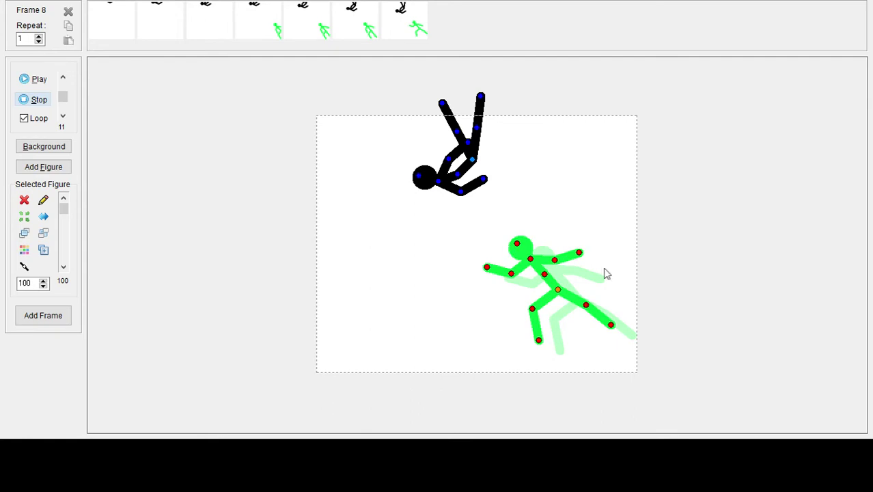
pyautogui.moveTo(608, 325); pyautogui.dragTo(605, 298)
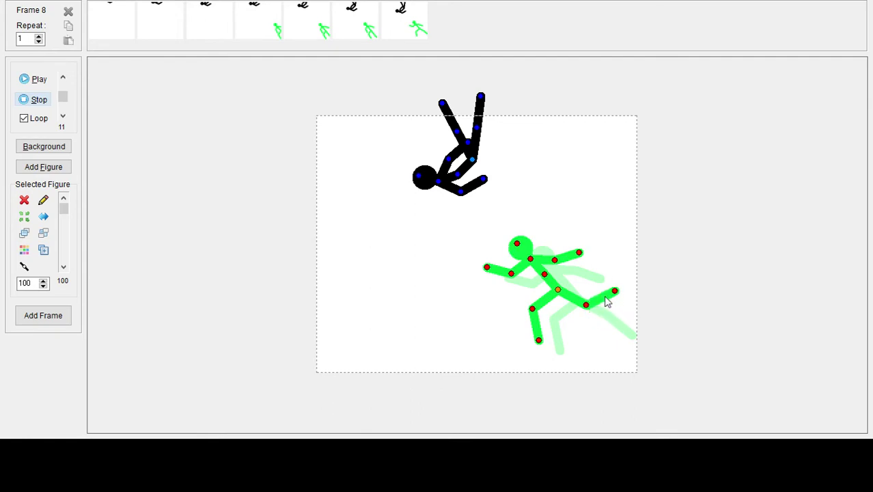
pyautogui.click(476, 164)
pyautogui.moveTo(478, 161); pyautogui.dragTo(467, 188)
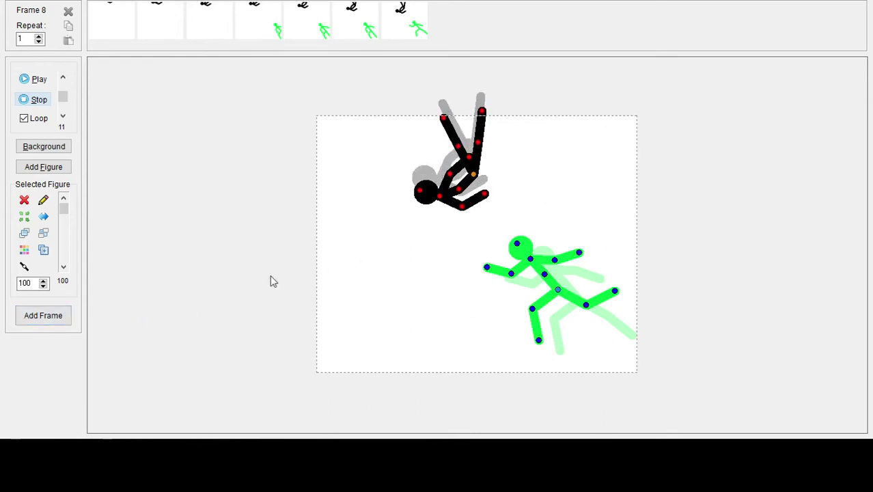
pyautogui.click(55, 317)
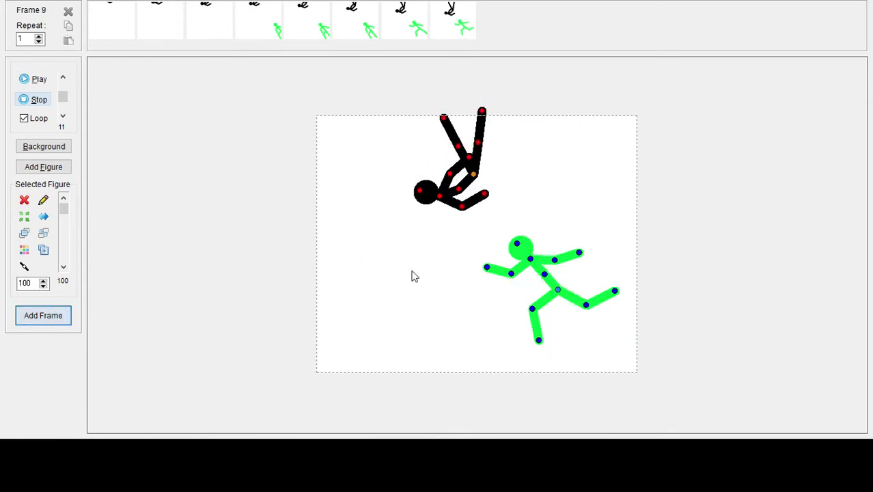
# - Move the green figure up and left in two stages and lower the black figure slightly, adding frames 9 and 10
pyautogui.click(559, 291)
pyautogui.moveTo(559, 291); pyautogui.dragTo(534, 280)
pyautogui.click(59, 320)
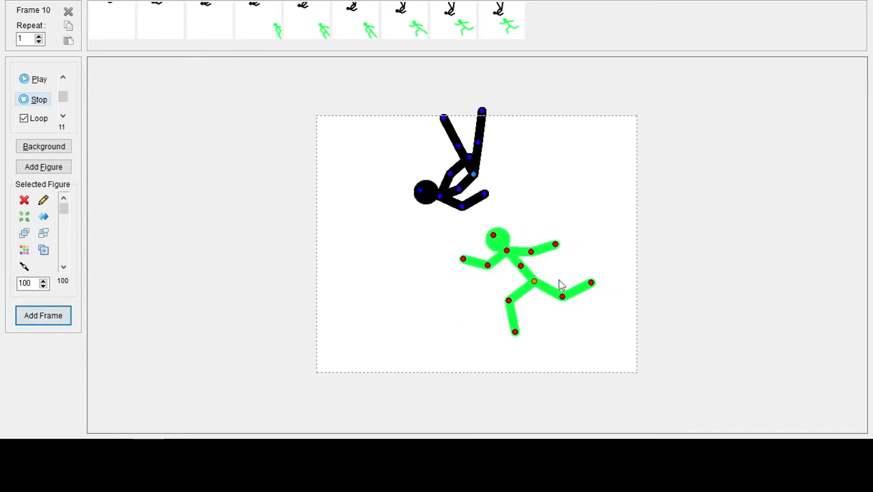
pyautogui.moveTo(536, 287); pyautogui.dragTo(501, 276)
pyautogui.moveTo(462, 228); pyautogui.dragTo(479, 222)
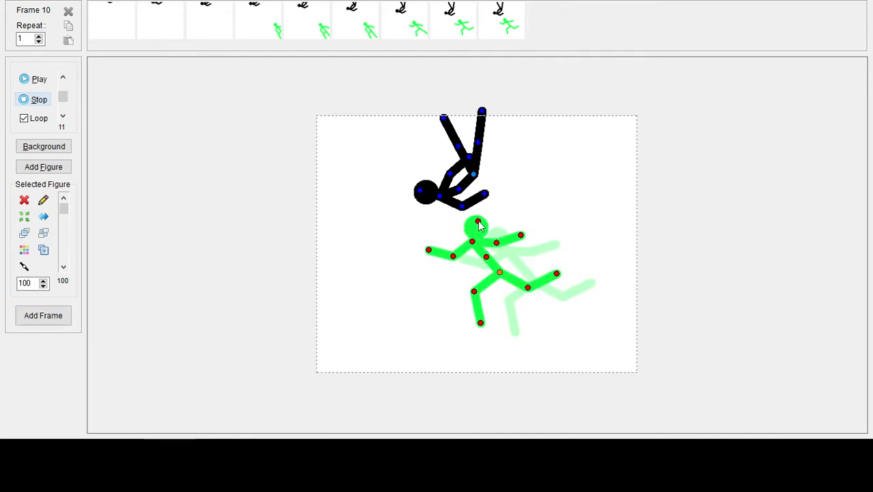
pyautogui.click(473, 176)
pyautogui.moveTo(476, 178); pyautogui.dragTo(478, 181)
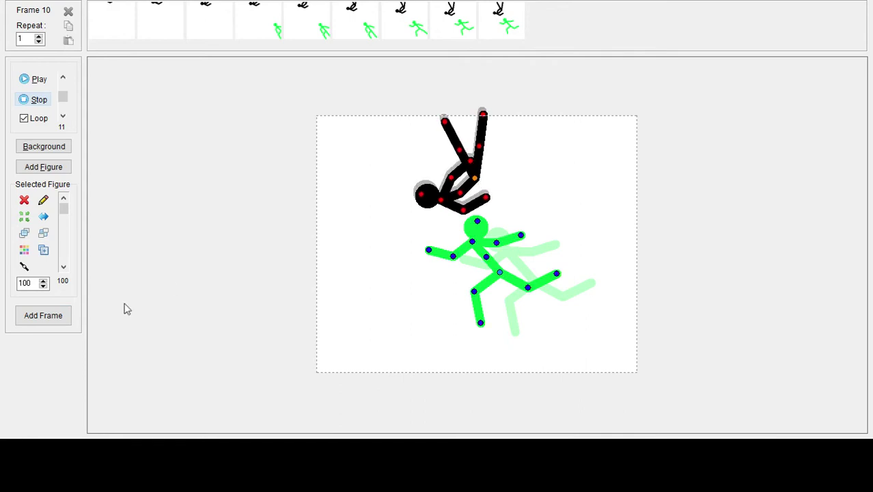
pyautogui.click(43, 315)
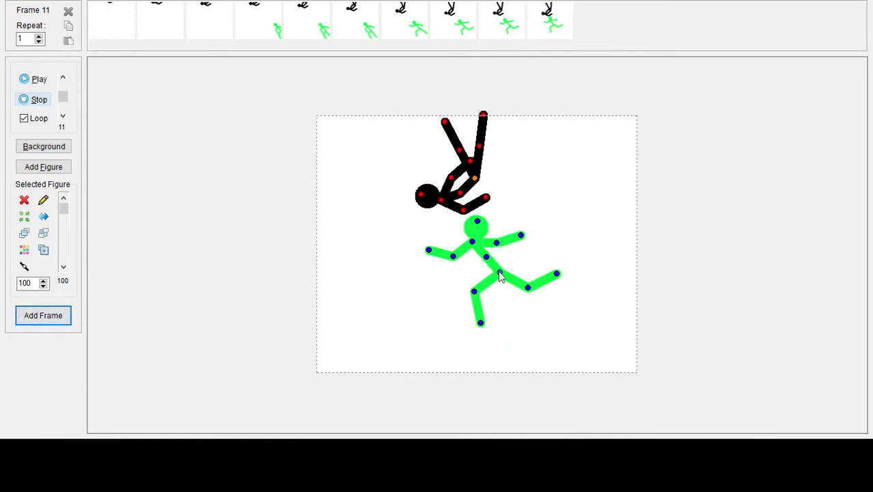
# - Shift the green figure left, tip its head forward and raise its front arm under the black figure's arm, adding frame 11
pyautogui.moveTo(499, 274); pyautogui.dragTo(473, 274)
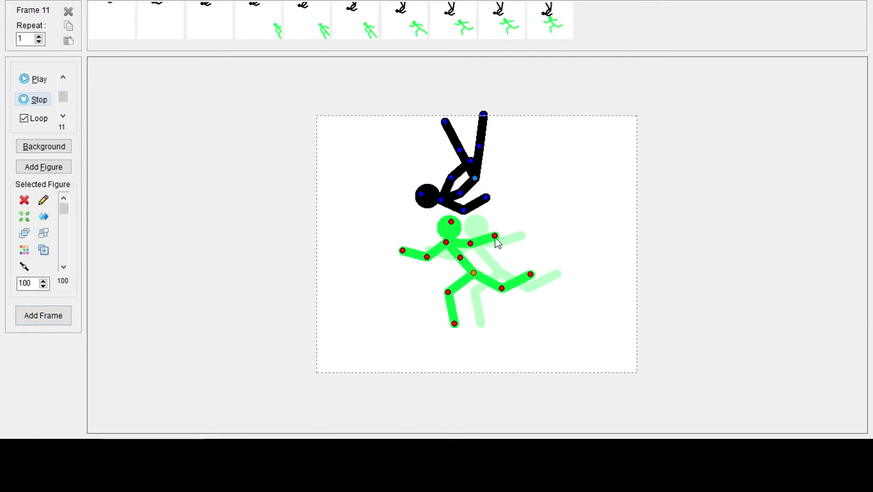
pyautogui.moveTo(451, 222); pyautogui.dragTo(425, 252)
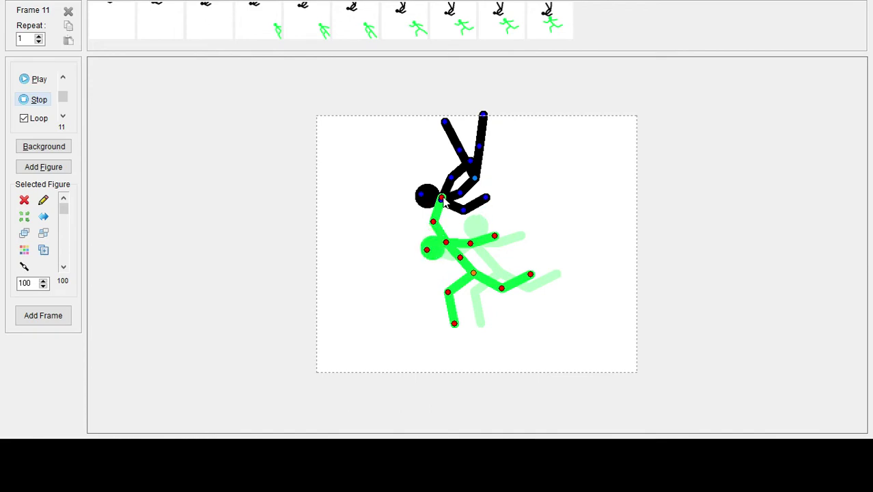
pyautogui.moveTo(441, 198); pyautogui.dragTo(457, 214)
pyautogui.moveTo(449, 246); pyautogui.dragTo(467, 216)
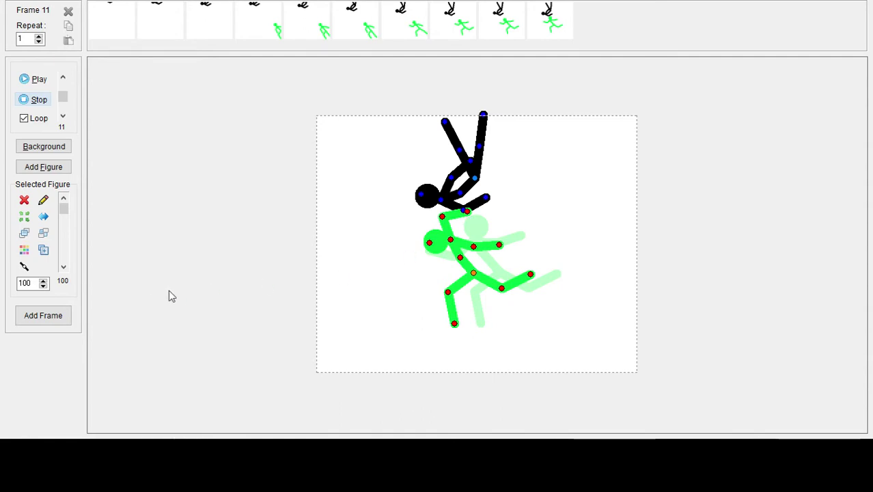
pyautogui.click(63, 315)
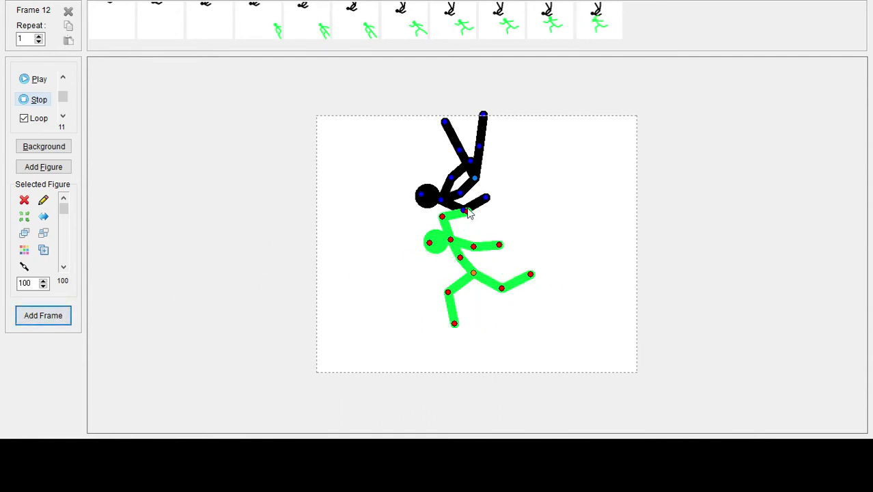
# - Move the black figure left with its upper body bent lower, and shift the green figure slightly down and left, adding frame 12
pyautogui.moveTo(476, 179); pyautogui.dragTo(463, 177)
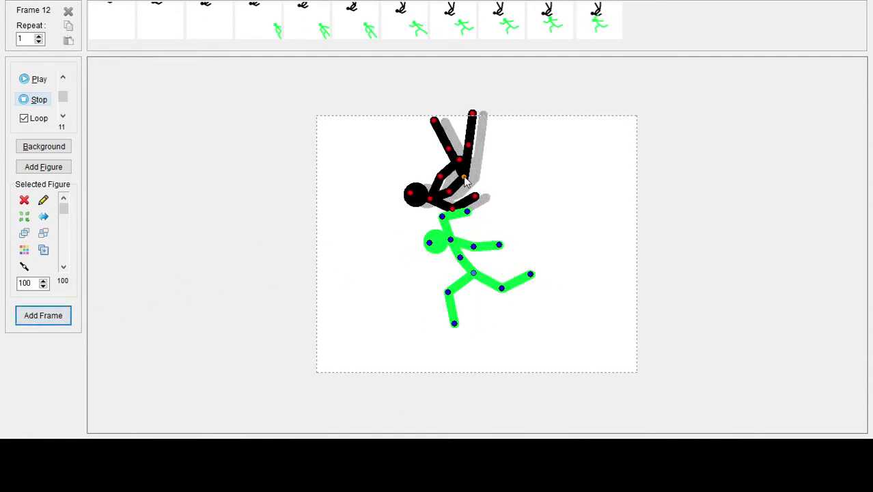
pyautogui.moveTo(452, 211); pyautogui.dragTo(458, 216)
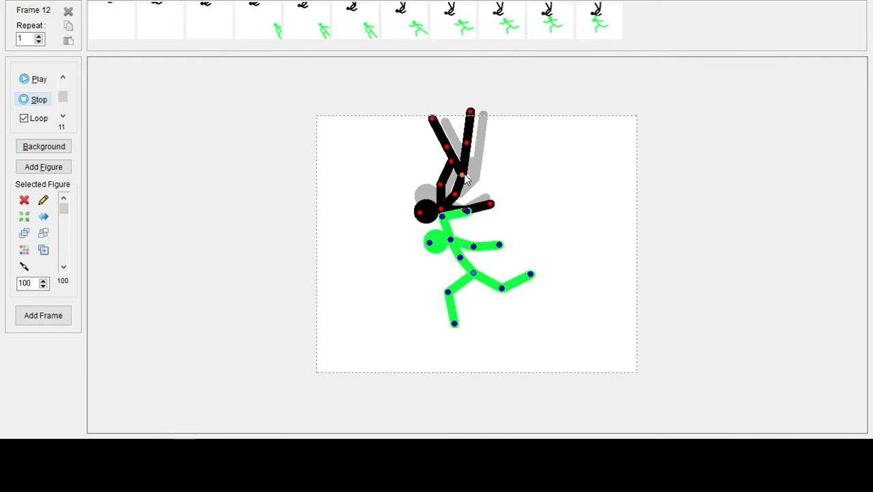
pyautogui.moveTo(458, 185); pyautogui.dragTo(451, 174)
pyautogui.moveTo(473, 214); pyautogui.dragTo(477, 210)
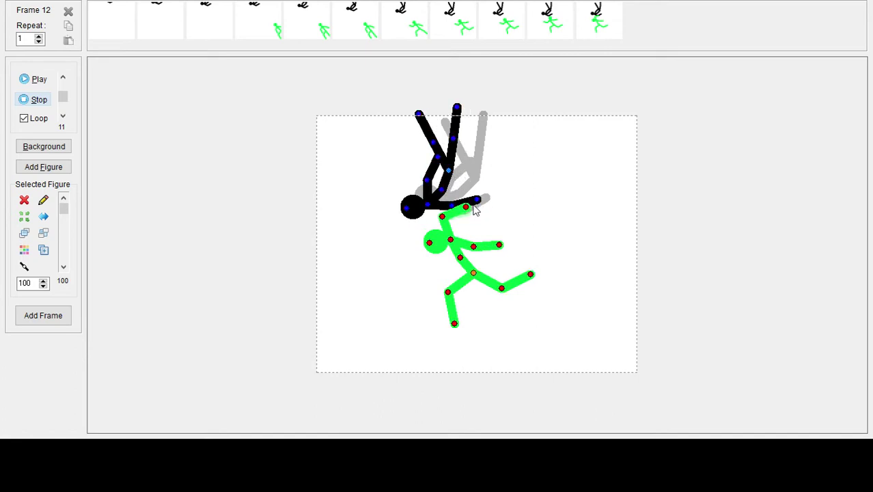
pyautogui.moveTo(474, 273)
pyautogui.mouseDown()
pyautogui.moveTo(455, 276)
pyautogui.moveTo(465, 285)
pyautogui.mouseUp()
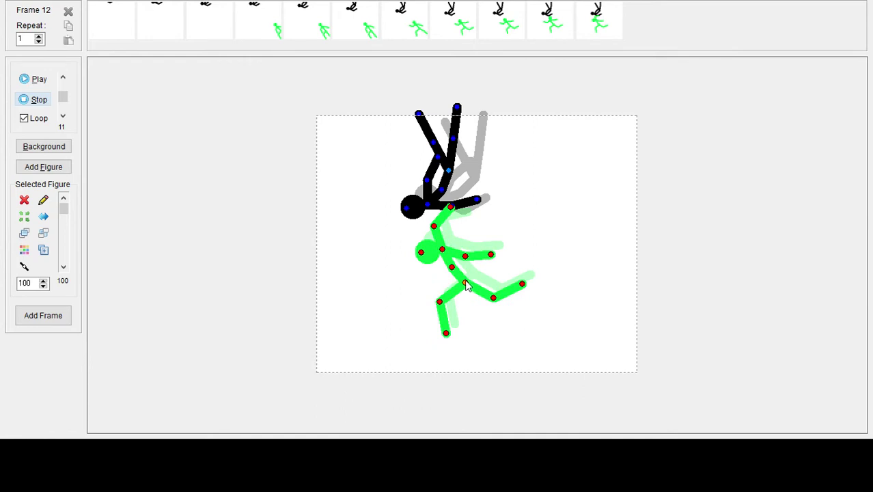
pyautogui.click(48, 317)
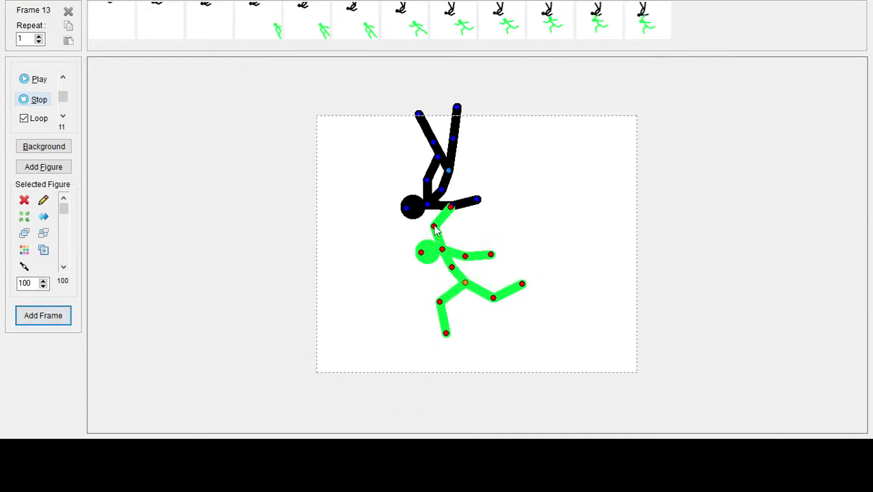
# - Swing the green figure's front arm left and lift its head while moving the black figure left and down, adding frames 13 and 14
pyautogui.moveTo(433, 227); pyautogui.dragTo(425, 231)
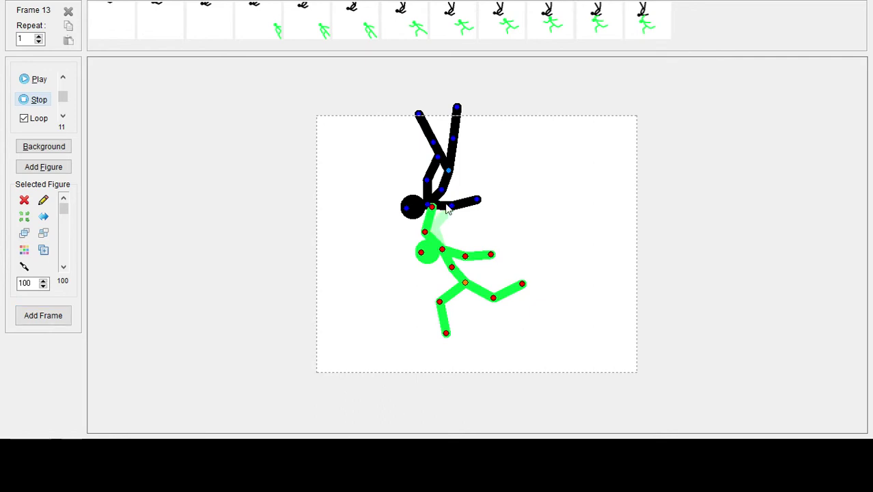
pyautogui.moveTo(450, 174)
pyautogui.mouseDown()
pyautogui.moveTo(417, 172)
pyautogui.moveTo(433, 176)
pyautogui.mouseUp()
pyautogui.click(43, 315)
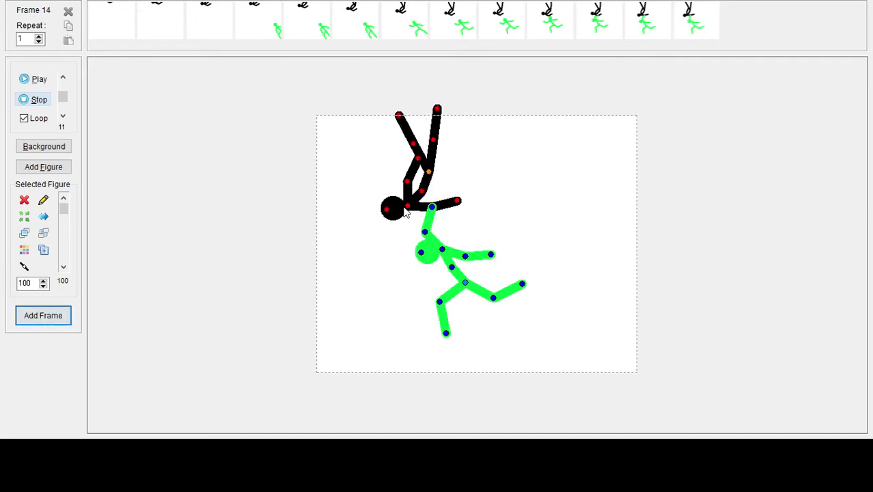
pyautogui.moveTo(424, 258)
pyautogui.mouseDown()
pyautogui.moveTo(454, 239)
pyautogui.moveTo(418, 242)
pyautogui.moveTo(419, 250)
pyautogui.mouseUp()
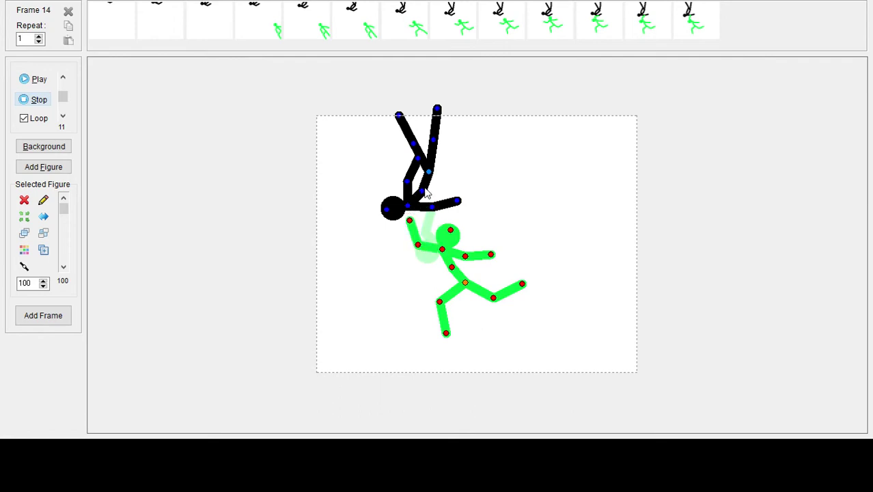
pyautogui.moveTo(425, 193)
pyautogui.mouseDown()
pyautogui.moveTo(418, 198)
pyautogui.moveTo(421, 183)
pyautogui.moveTo(414, 190)
pyautogui.mouseUp()
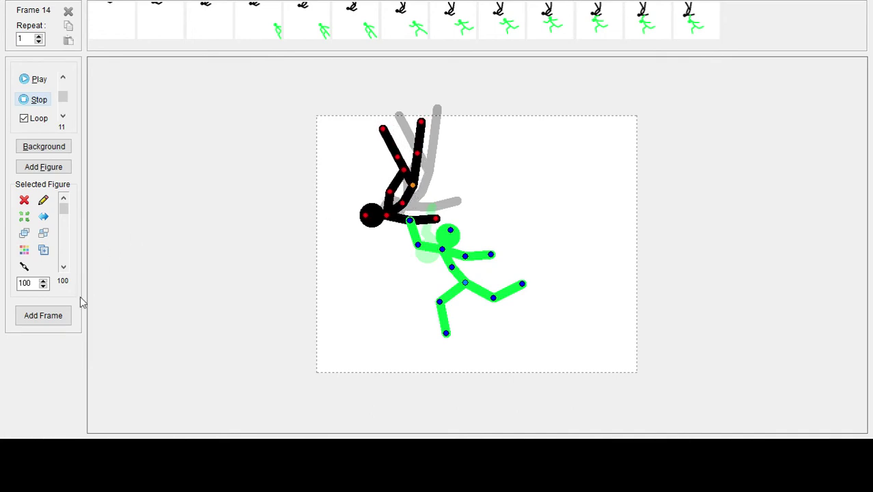
pyautogui.click(51, 315)
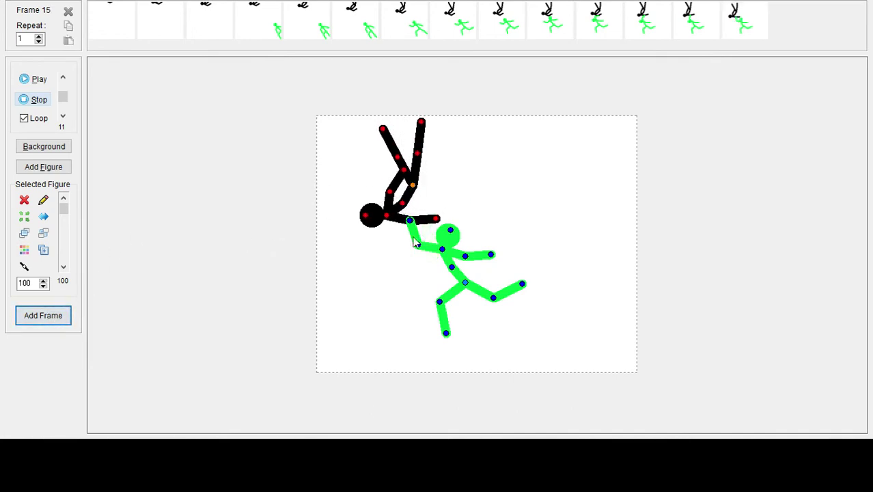
# - Swing the green figure's front forearm down and drop the black figure down and left beside its hand, adding frame 15
pyautogui.moveTo(409, 222); pyautogui.dragTo(400, 265)
pyautogui.click(387, 218)
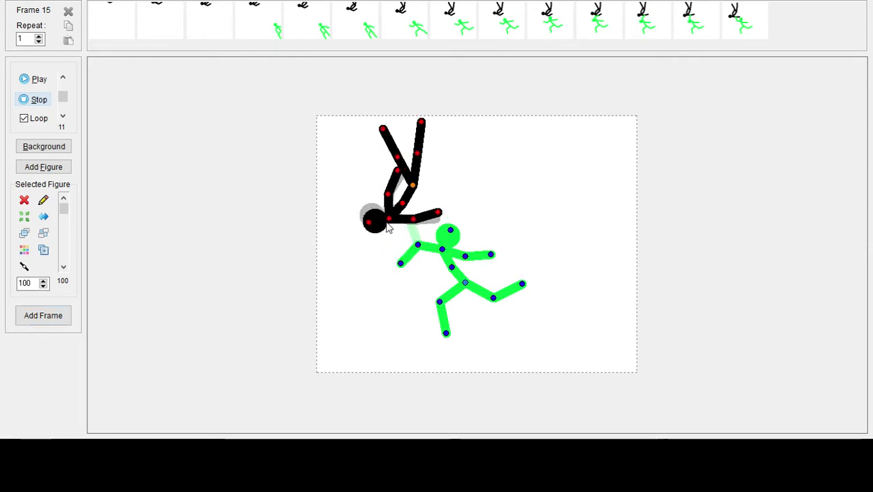
pyautogui.moveTo(412, 185); pyautogui.dragTo(398, 235)
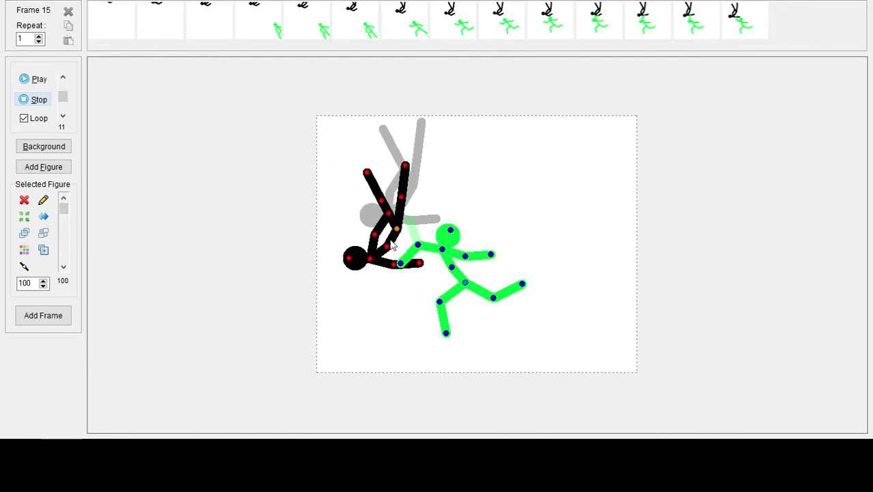
pyautogui.click(63, 323)
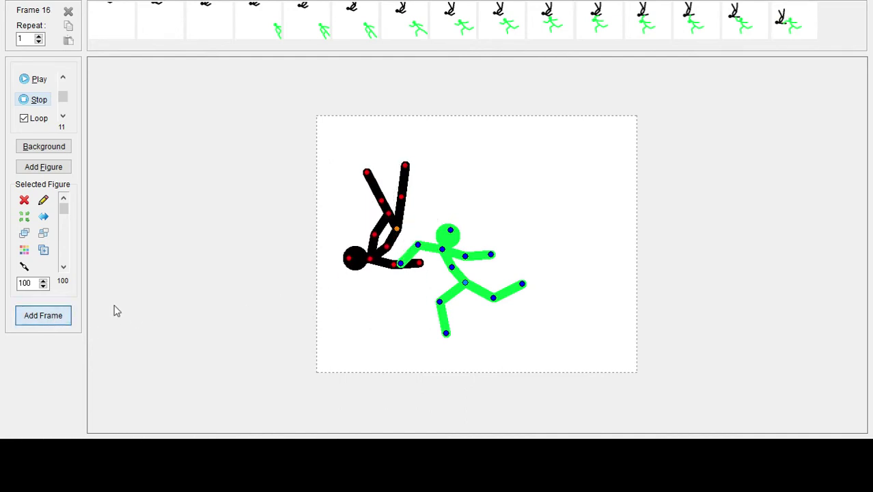
# - Raise the green figure with a straighter torso and lifted front arm, and lower the black figure down and left, adding frame 16
pyautogui.click(456, 270)
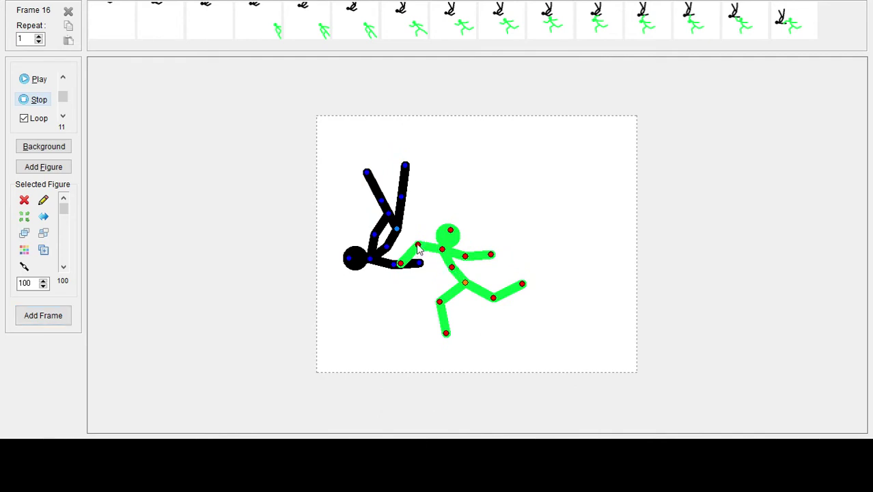
pyautogui.moveTo(418, 250); pyautogui.dragTo(421, 244)
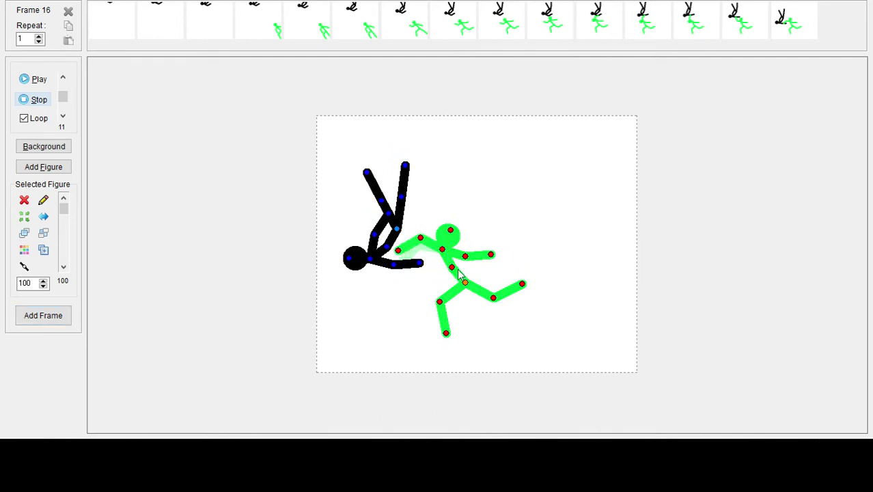
pyautogui.moveTo(459, 270)
pyautogui.mouseDown()
pyautogui.moveTo(467, 280)
pyautogui.moveTo(467, 272)
pyautogui.mouseUp()
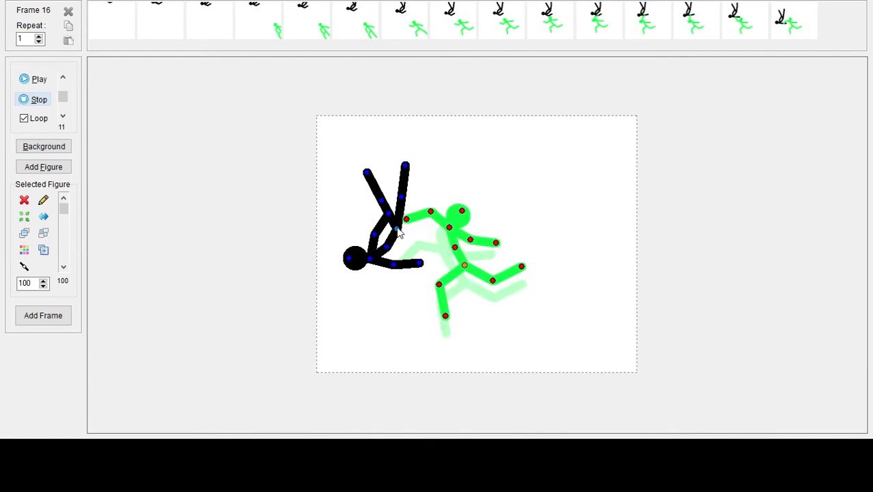
pyautogui.moveTo(397, 228); pyautogui.dragTo(389, 250)
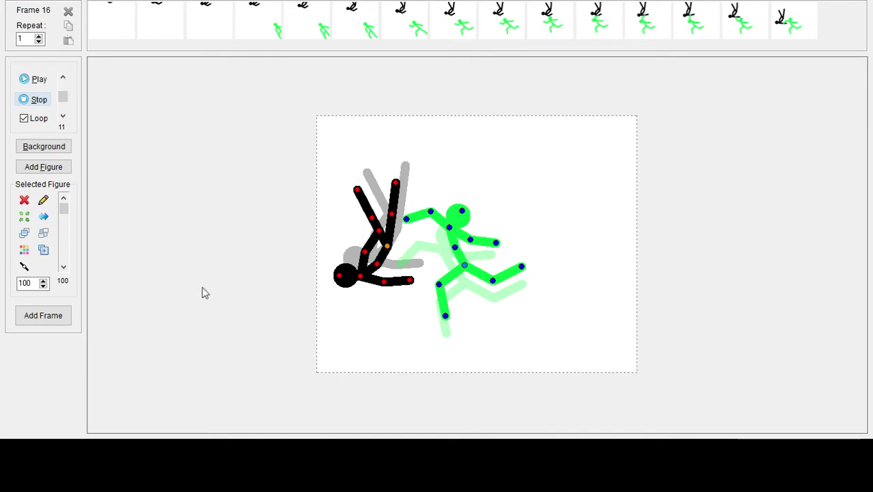
pyautogui.click(28, 316)
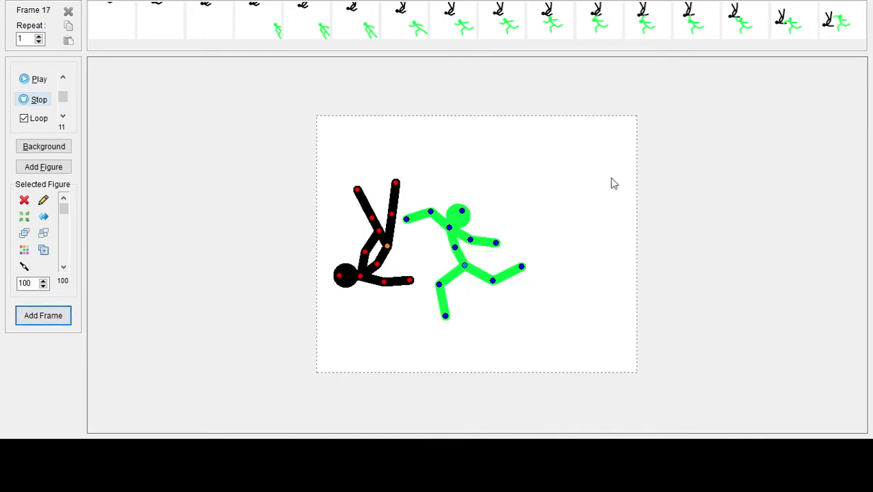
# - Raise the green figure's front leg and move it up-left while tilting the black figure's legs and lowering it, adding frames 17 and 18
pyautogui.moveTo(467, 266); pyautogui.dragTo(388, 255)
pyautogui.moveTo(393, 225); pyautogui.dragTo(368, 231)
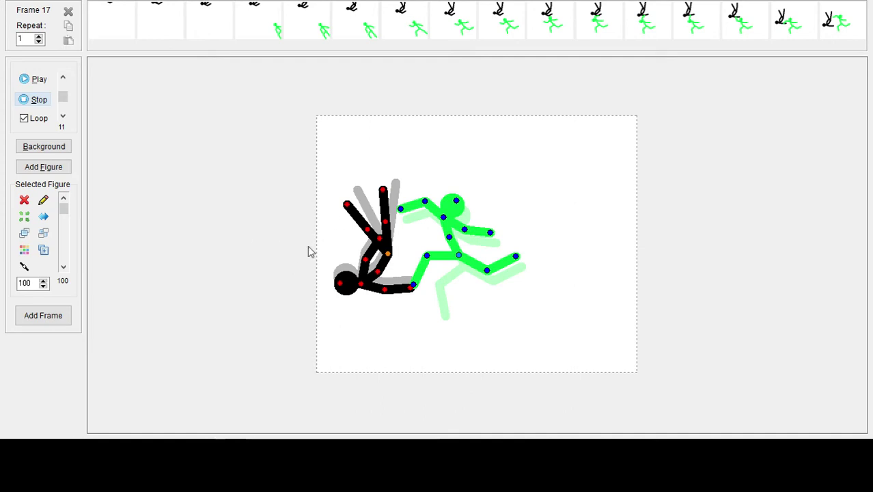
pyautogui.click(42, 315)
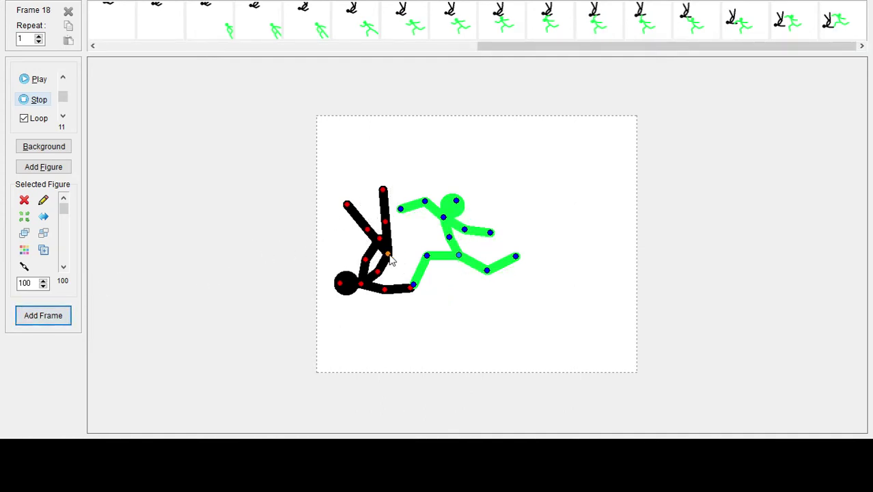
pyautogui.moveTo(390, 258); pyautogui.dragTo(377, 284)
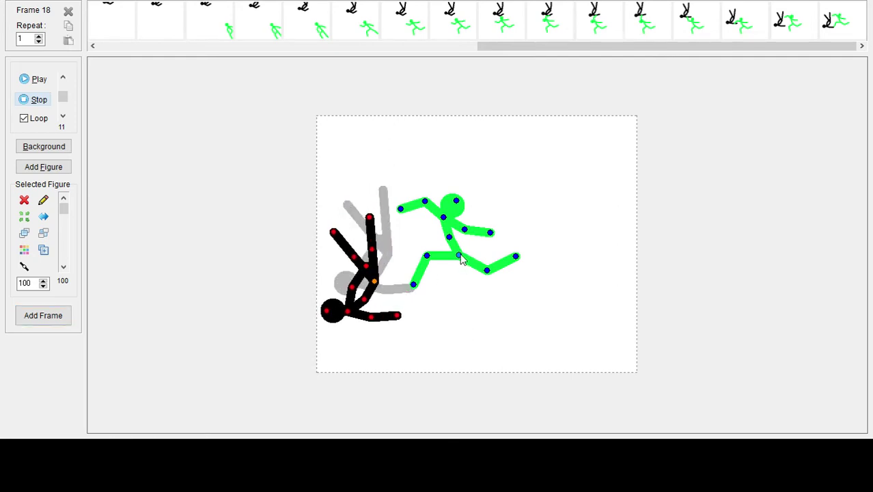
pyautogui.moveTo(458, 256); pyautogui.dragTo(443, 233)
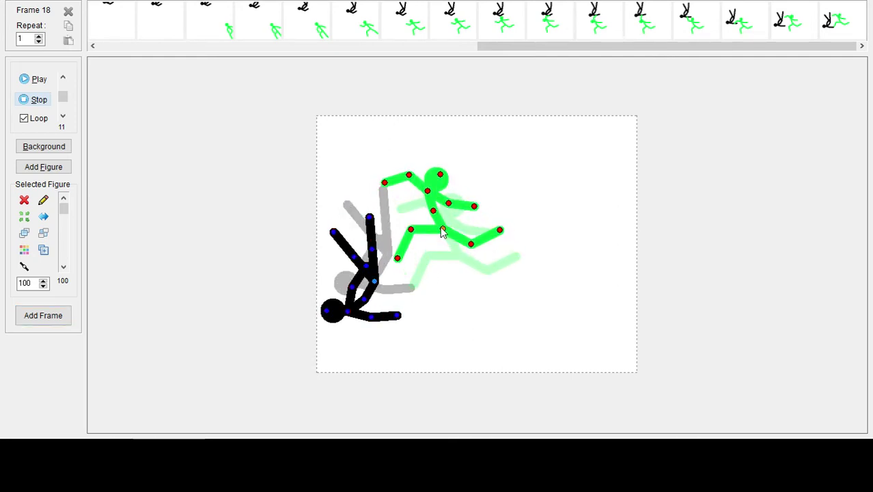
pyautogui.click(66, 314)
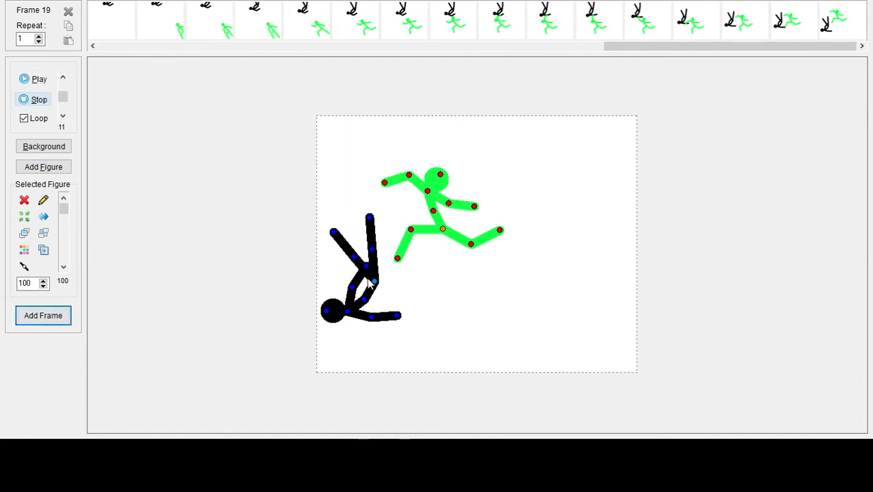
# - Lower the black figure, and move the green figure up-left with its front arm down and front foot on the black figure's foot, adding frame 19
pyautogui.moveTo(374, 280); pyautogui.dragTo(374, 300)
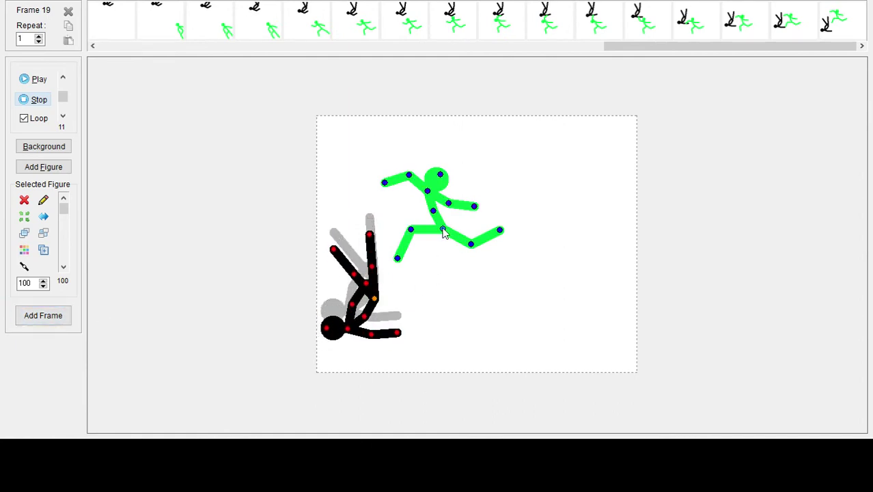
pyautogui.moveTo(443, 230); pyautogui.dragTo(428, 210)
pyautogui.moveTo(425, 157); pyautogui.dragTo(389, 178)
pyautogui.moveTo(383, 240); pyautogui.dragTo(375, 233)
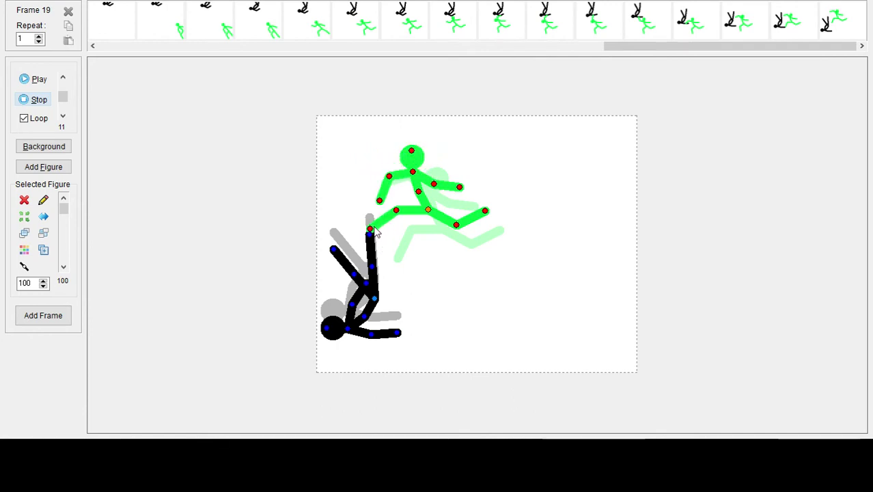
pyautogui.click(60, 313)
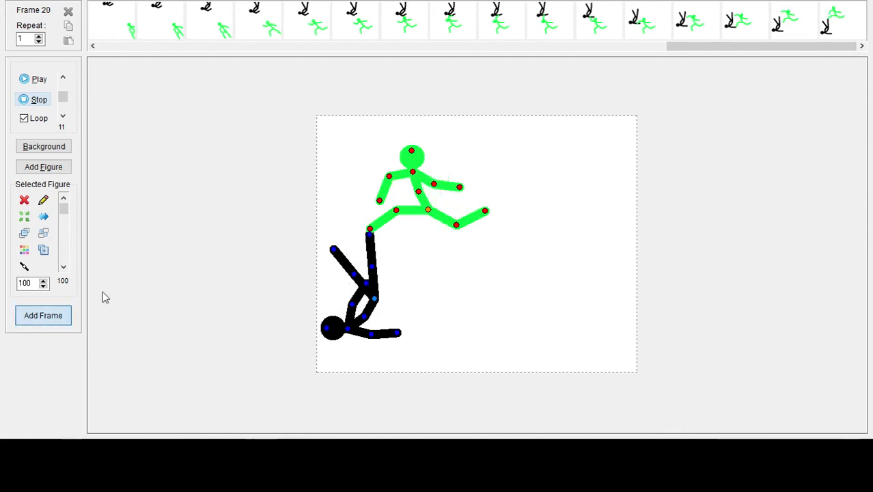
# - Drop the black figure to the canvas's bottom edge and launch the green figure to the upper-left corner, adding frame 20
pyautogui.moveTo(377, 303); pyautogui.dragTo(374, 337)
pyautogui.moveTo(428, 211); pyautogui.dragTo(377, 153)
pyautogui.click(44, 315)
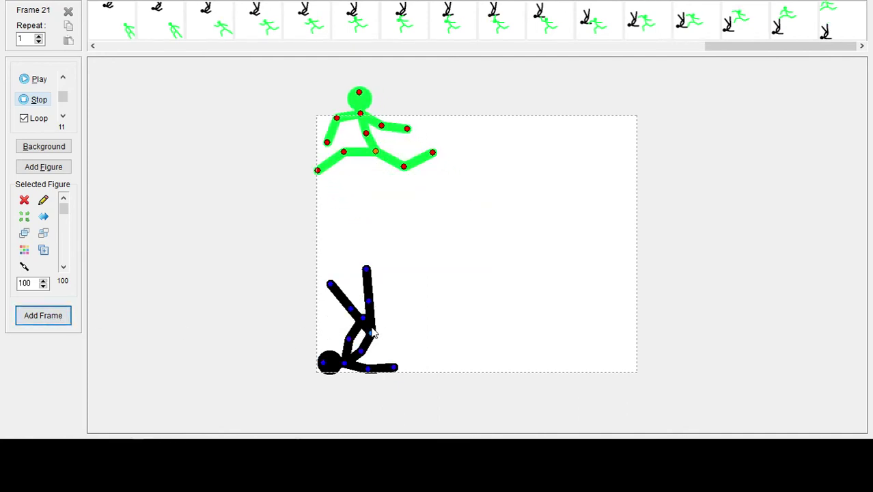
# - Swing the black figure's legs down to the right and move the green figure further up-left, adding frame 21
pyautogui.moveTo(368, 303); pyautogui.dragTo(395, 277)
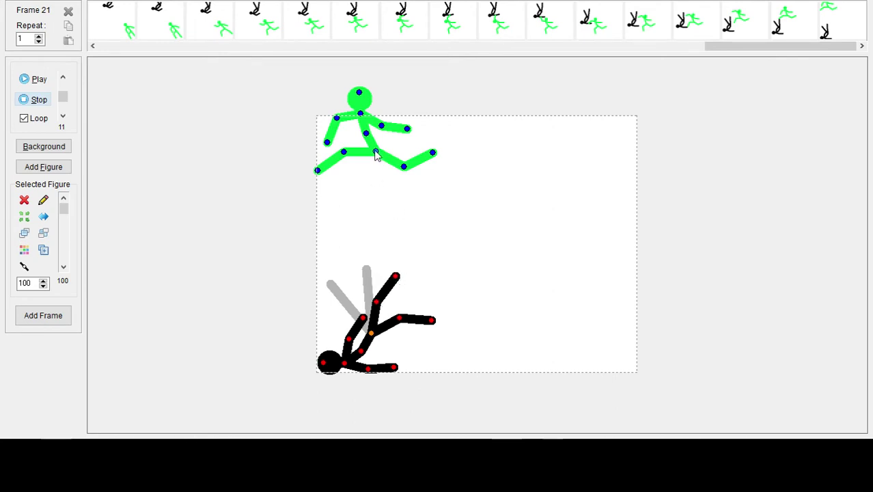
pyautogui.moveTo(375, 153); pyautogui.dragTo(352, 130)
pyautogui.click(48, 317)
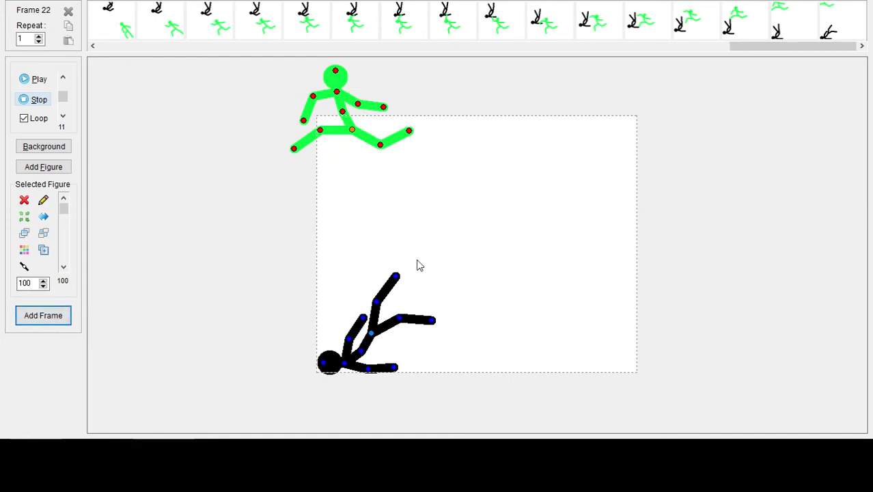
# - Lay the black figure on its back along the canvas's bottom edge and move the green figure off the left side, adding frame 22
pyautogui.click(372, 335)
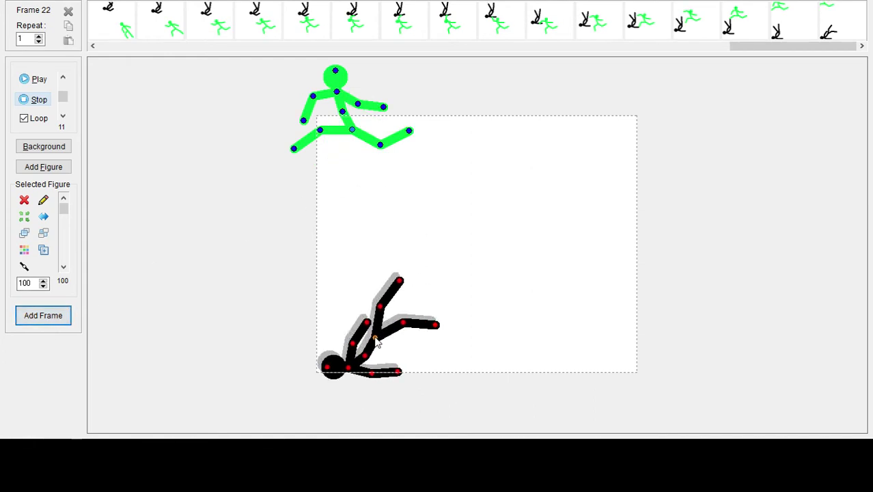
pyautogui.moveTo(360, 351); pyautogui.dragTo(350, 341)
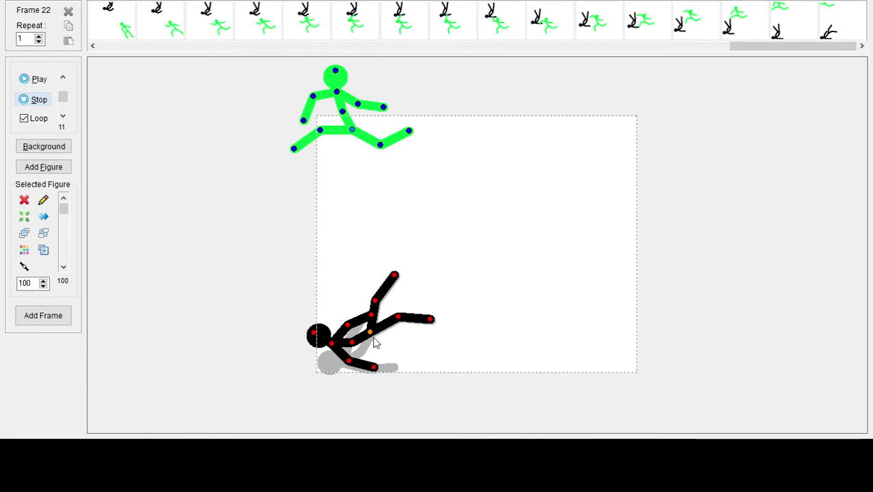
pyautogui.moveTo(370, 335); pyautogui.dragTo(371, 351)
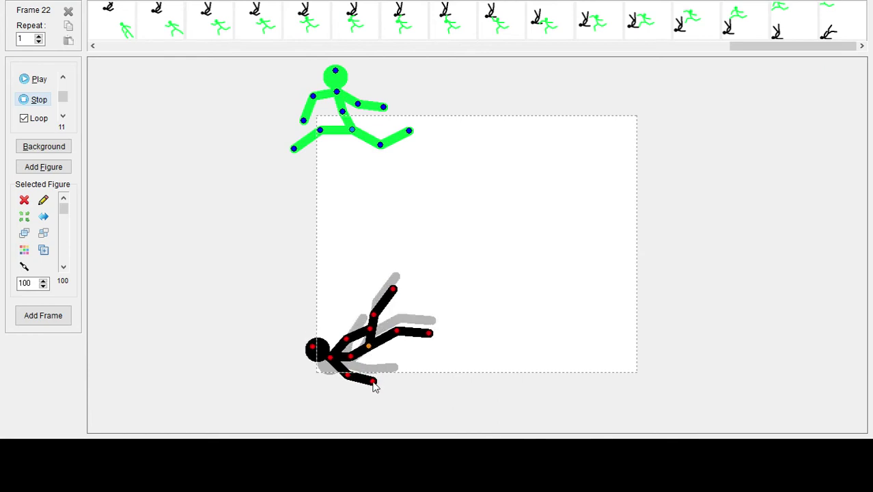
pyautogui.moveTo(374, 382); pyautogui.dragTo(381, 366)
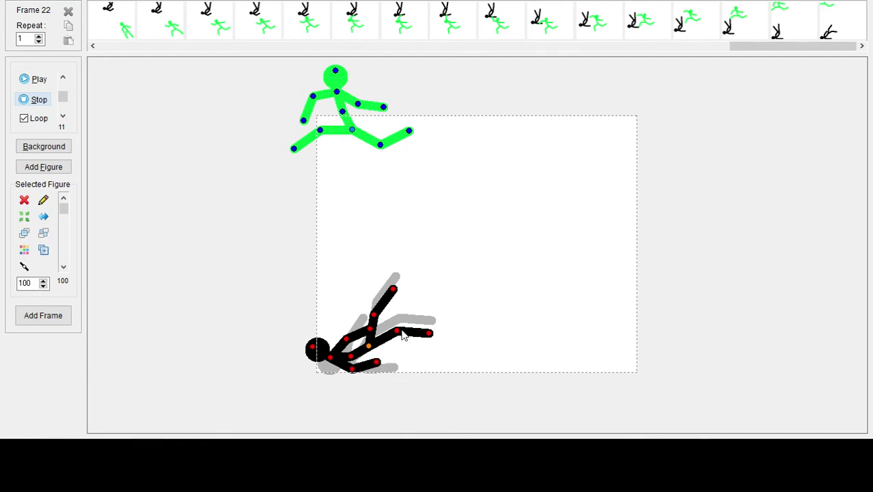
pyautogui.moveTo(397, 333); pyautogui.dragTo(396, 348)
pyautogui.moveTo(375, 315); pyautogui.dragTo(396, 332)
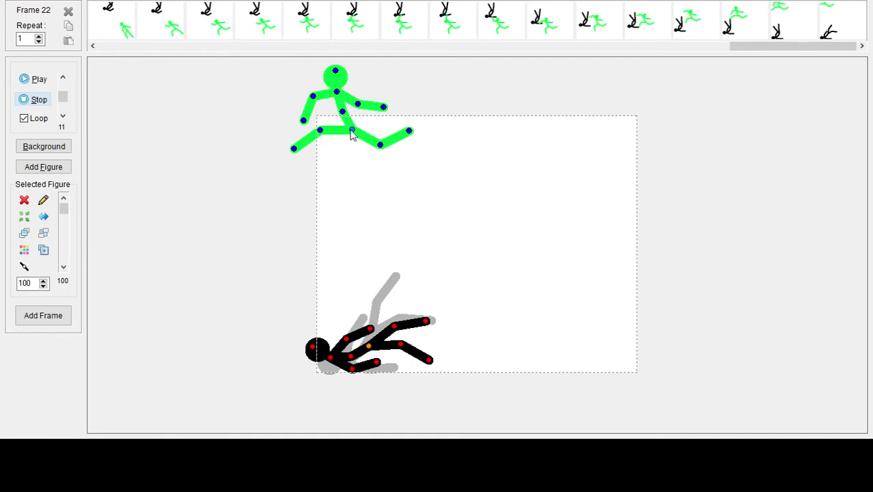
pyautogui.moveTo(354, 132); pyautogui.dragTo(227, 207)
pyautogui.click(39, 317)
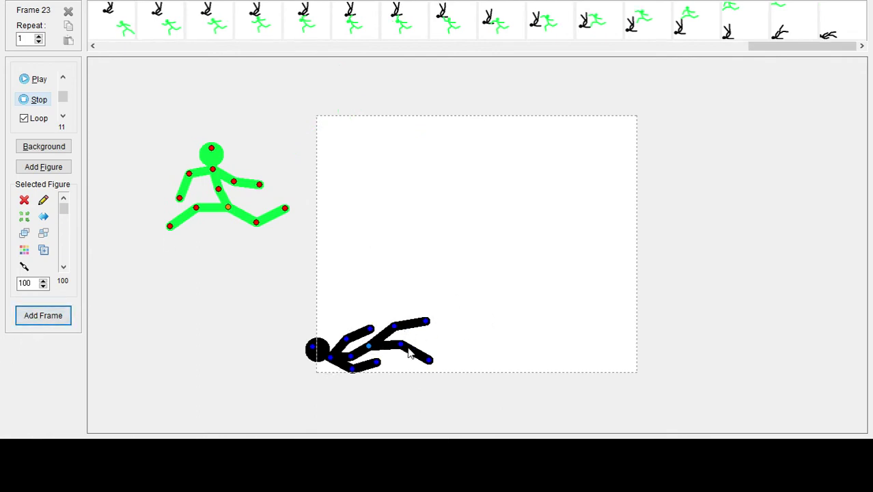
# - Lower the black figure's raised leg to the ground and lift its upper torso and head, adding frame 23
pyautogui.moveTo(402, 349)
pyautogui.mouseDown()
pyautogui.moveTo(428, 368)
pyautogui.moveTo(399, 358)
pyautogui.moveTo(410, 391)
pyautogui.moveTo(421, 372)
pyautogui.moveTo(401, 344)
pyautogui.mouseUp()
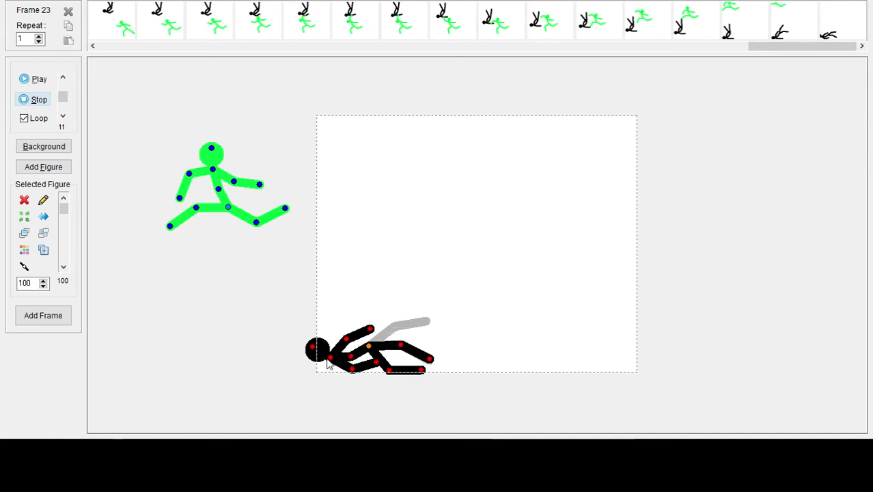
pyautogui.moveTo(349, 355); pyautogui.dragTo(357, 337)
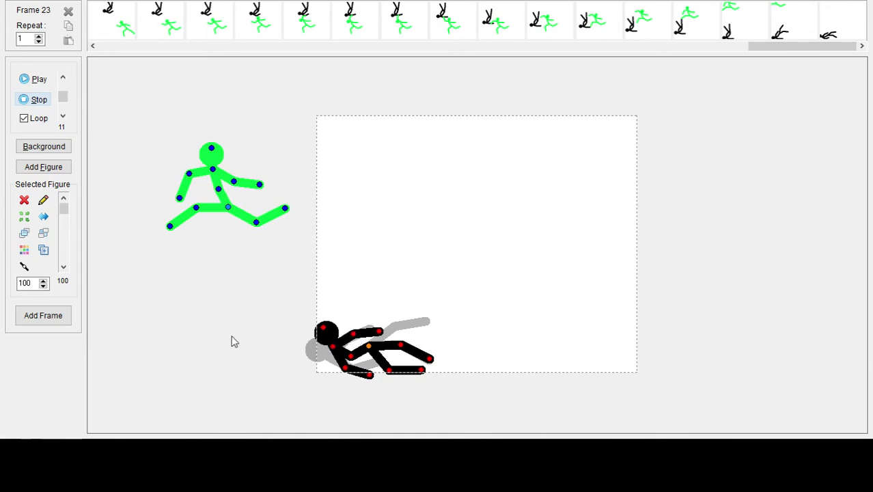
pyautogui.click(64, 318)
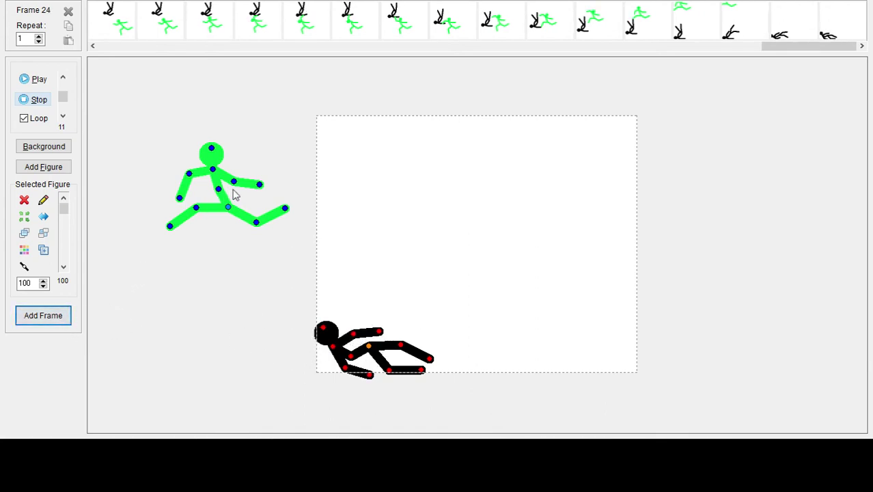
# - Bend the green figure forward with its arms trailing and front leg down, and dive it toward the black figure's head, adding frames 24 to 26
pyautogui.moveTo(231, 211)
pyautogui.mouseDown()
pyautogui.moveTo(264, 187)
pyautogui.moveTo(261, 236)
pyautogui.moveTo(229, 225)
pyautogui.mouseUp()
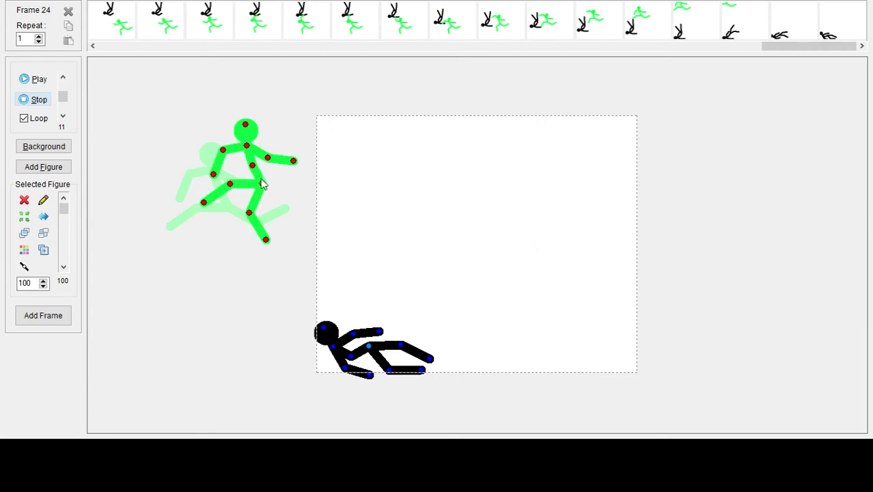
pyautogui.moveTo(262, 183); pyautogui.dragTo(288, 172)
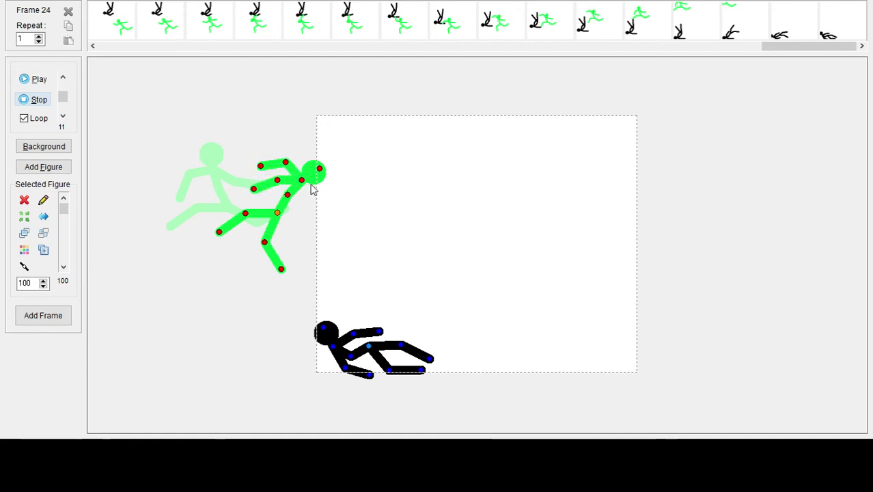
pyautogui.moveTo(276, 216); pyautogui.dragTo(342, 275)
pyautogui.click(60, 316)
pyautogui.click(60, 315)
pyautogui.moveTo(318, 307); pyautogui.dragTo(299, 311)
pyautogui.click(59, 316)
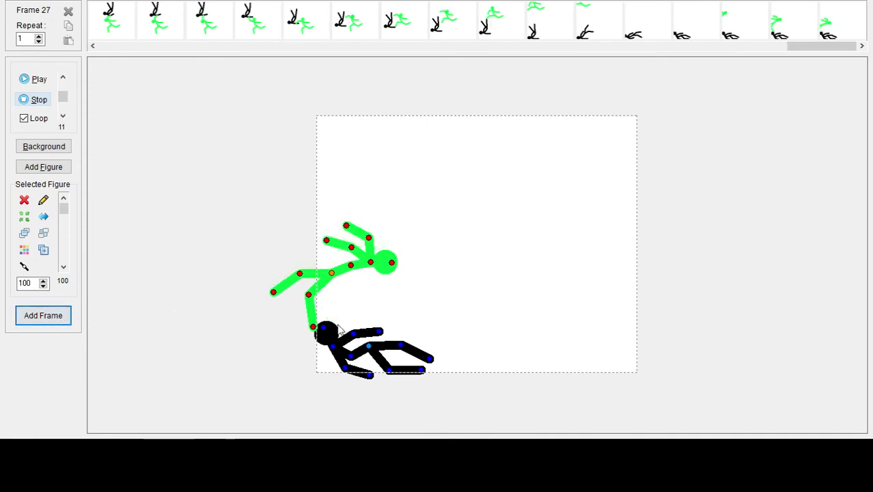
# - Tilt the black figure's head forward and lower the green figure onto it with a flatter torso, adding frame 27
pyautogui.click(321, 324)
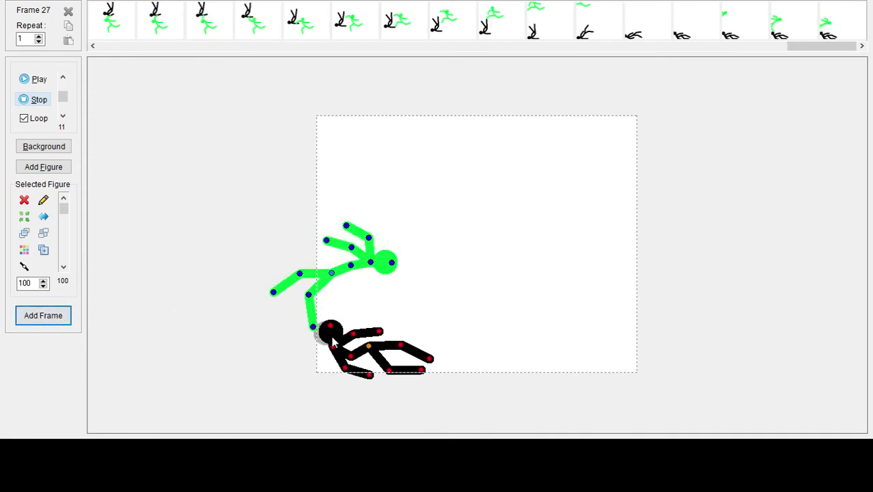
pyautogui.moveTo(333, 274); pyautogui.dragTo(374, 299)
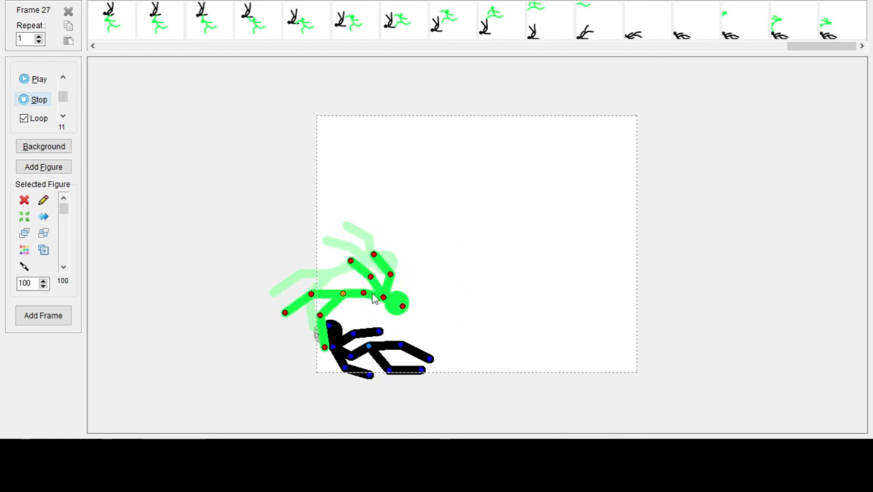
pyautogui.click(47, 316)
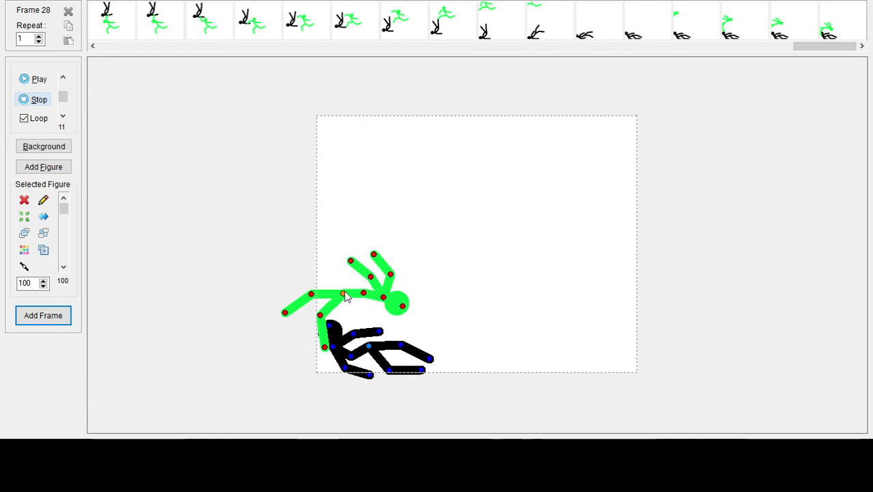
# - Lower the green figure onto the black figure, fold its arms down over its back, adding frames 28 to 30, and preview the animation
pyautogui.moveTo(345, 299); pyautogui.dragTo(350, 323)
pyautogui.click(61, 316)
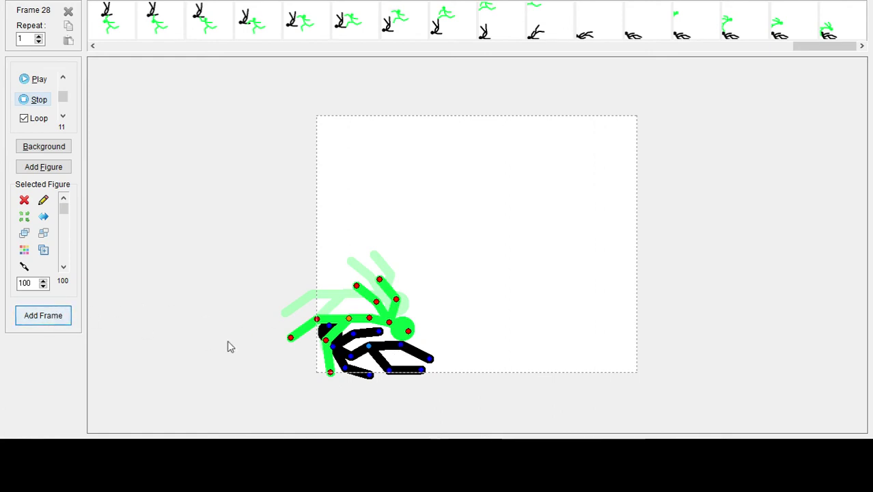
pyautogui.moveTo(379, 333); pyautogui.dragTo(394, 316)
pyautogui.click(41, 314)
pyautogui.click(67, 316)
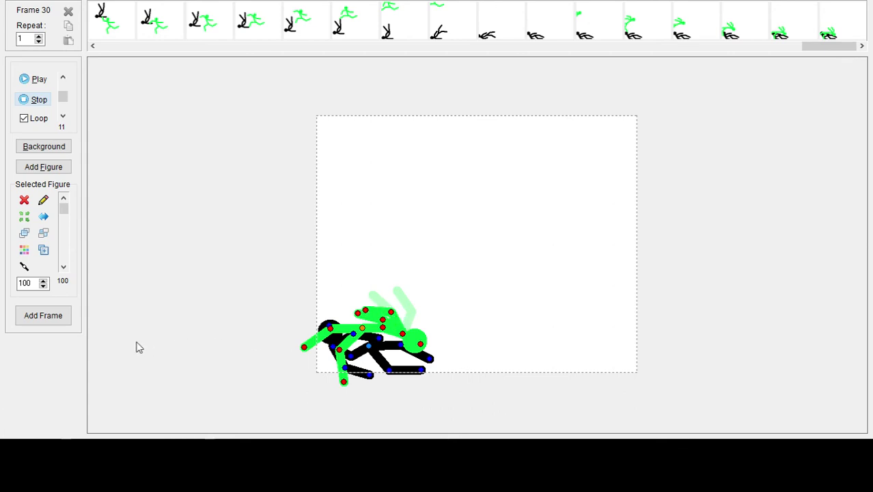
pyautogui.click(61, 315)
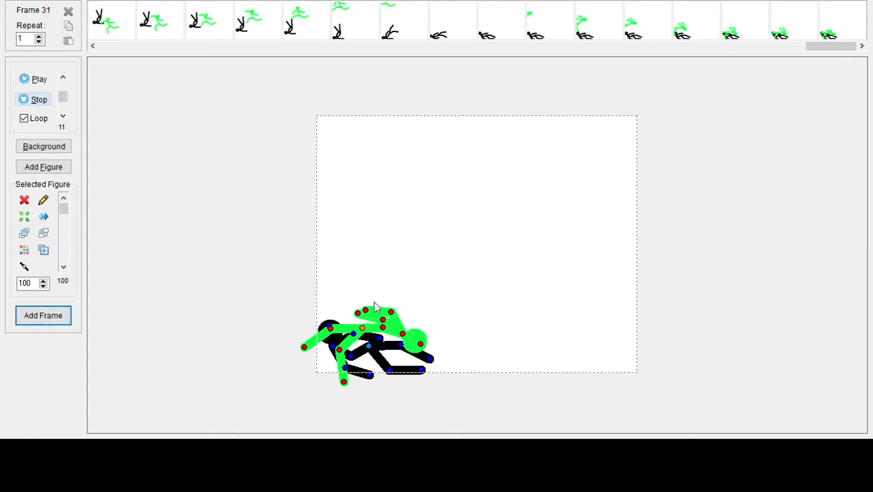
pyautogui.click(39, 79)
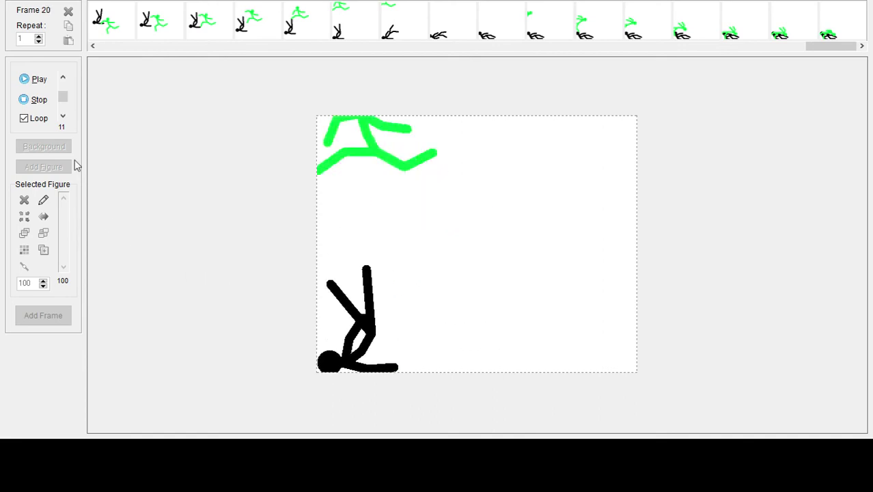
pyautogui.click(34, 99)
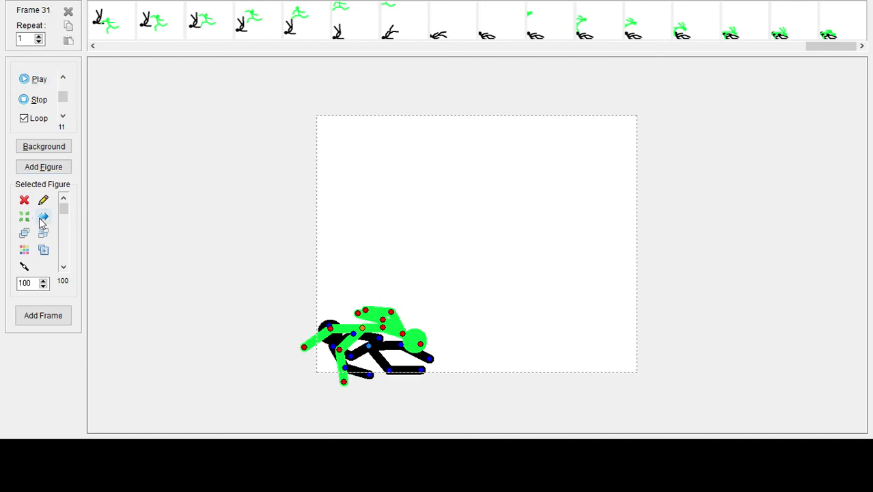
# - Add a blue figure and pose it leaning forward in mid-stride above the fallen figures at the canvas's left edge, adding frame 31
pyautogui.click(59, 170)
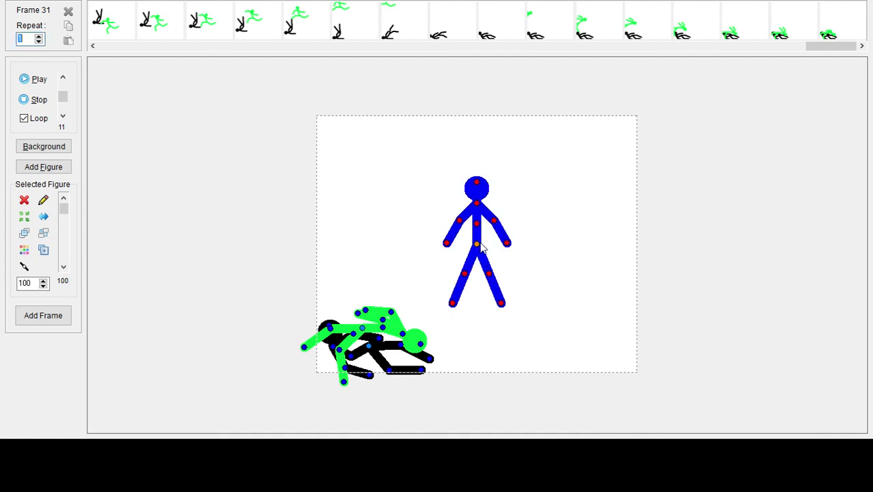
pyautogui.moveTo(477, 247); pyautogui.dragTo(307, 244)
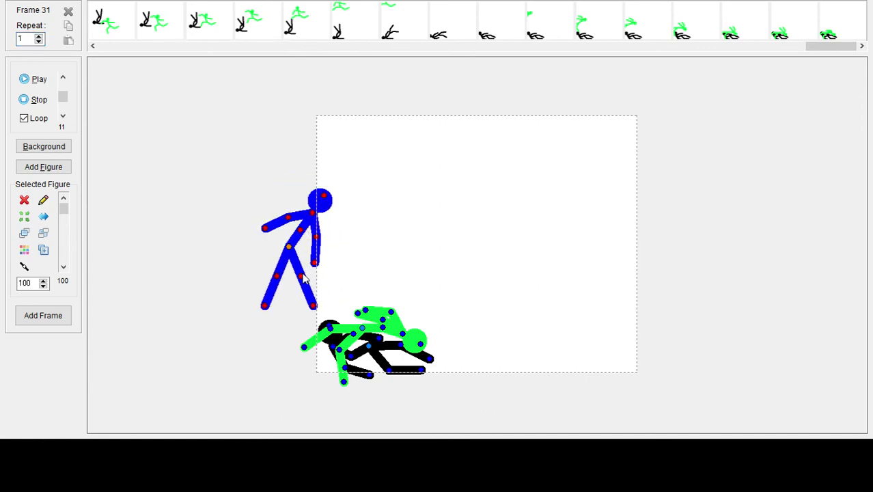
pyautogui.moveTo(304, 278)
pyautogui.mouseDown()
pyautogui.moveTo(309, 271)
pyautogui.moveTo(302, 308)
pyautogui.moveTo(298, 283)
pyautogui.mouseUp()
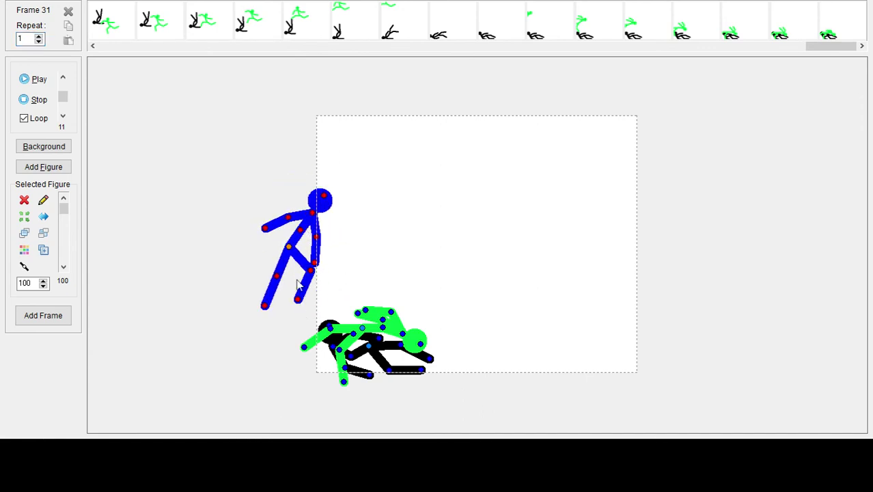
pyautogui.moveTo(289, 252); pyautogui.dragTo(358, 243)
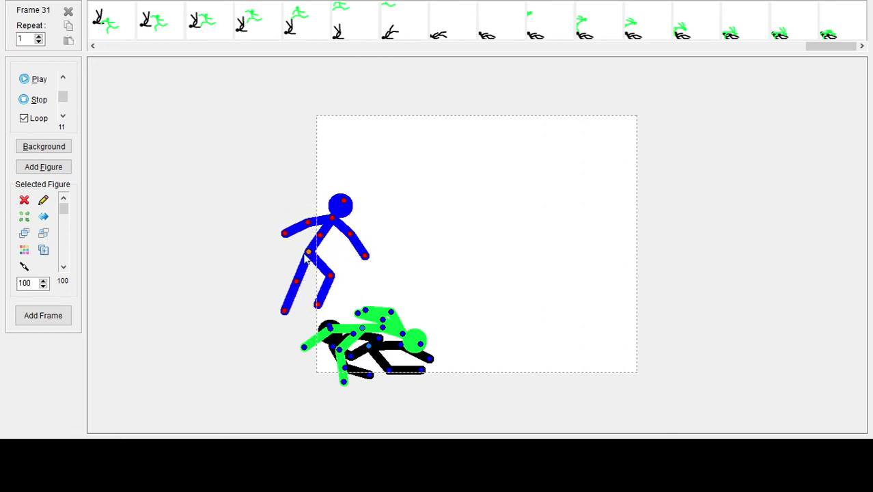
pyautogui.click(60, 315)
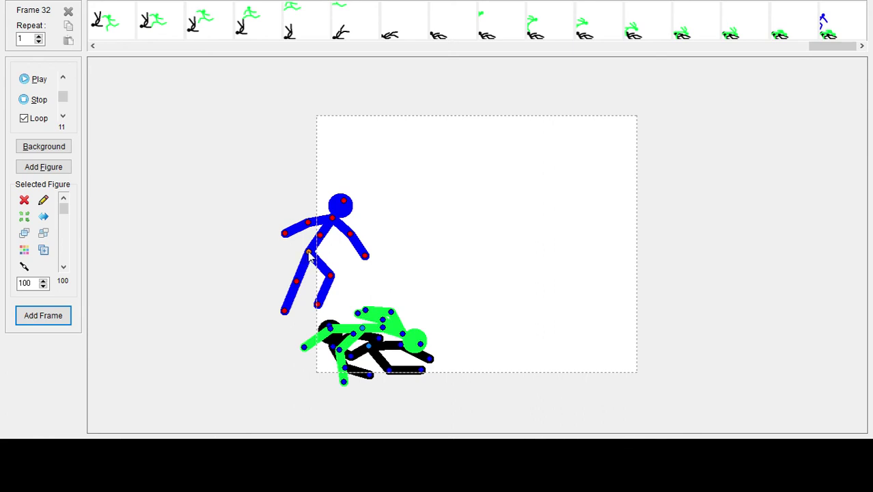
# - Move the blue figure down-right toward the fallen figures and straighten its torso, adding frames 32 and 33
pyautogui.moveTo(309, 255); pyautogui.dragTo(323, 258)
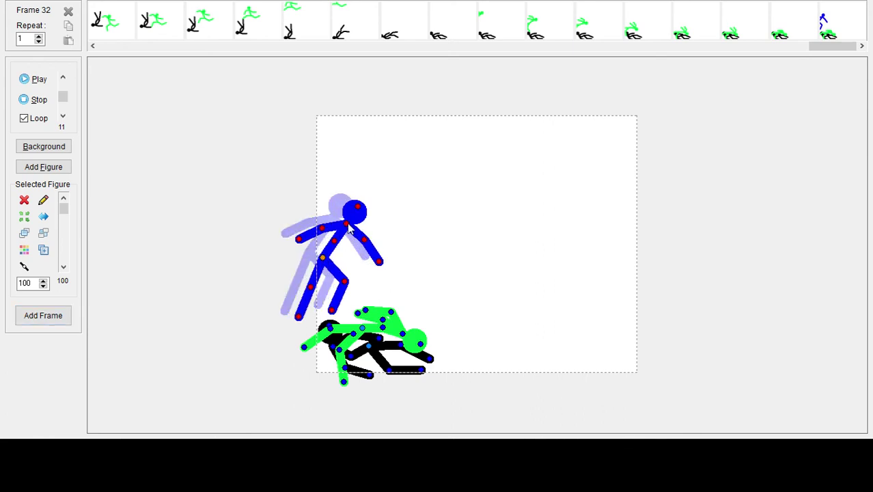
pyautogui.moveTo(349, 229)
pyautogui.mouseDown()
pyautogui.moveTo(330, 241)
pyautogui.moveTo(340, 217)
pyautogui.moveTo(340, 225)
pyautogui.mouseUp()
pyautogui.click(43, 316)
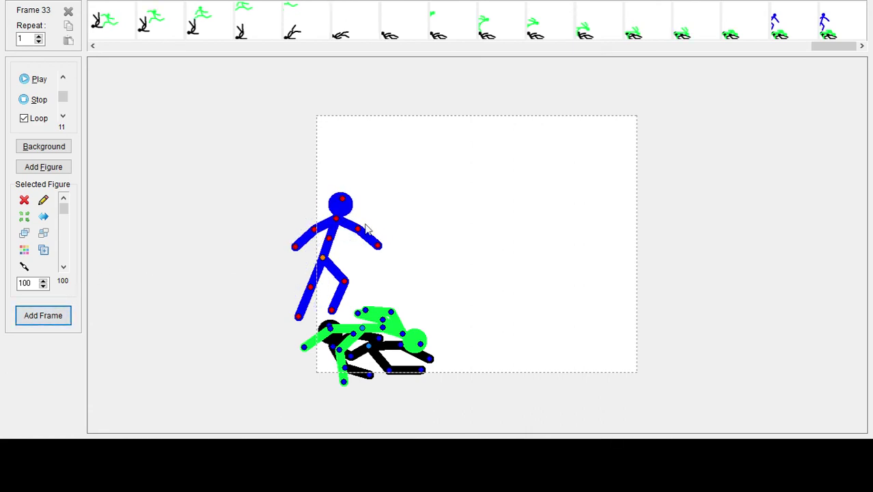
pyautogui.moveTo(323, 260); pyautogui.dragTo(341, 267)
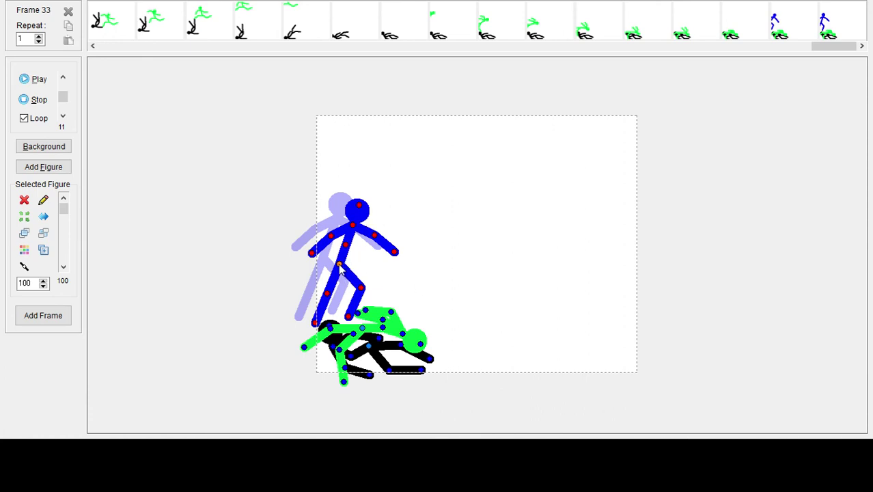
pyautogui.click(69, 323)
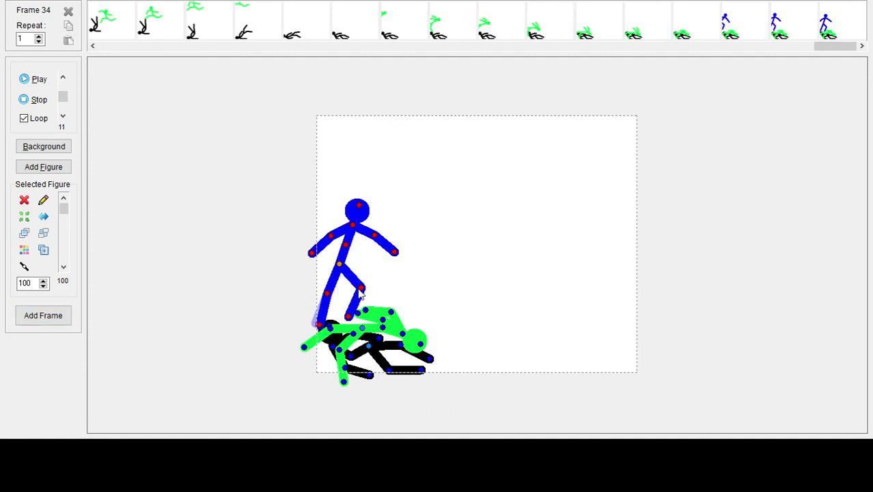
# - Plant the blue figure's front foot on the green figure, straighten its torso and raise one arm, adding frame 34, and preview the animation
pyautogui.moveTo(365, 290); pyautogui.dragTo(374, 279)
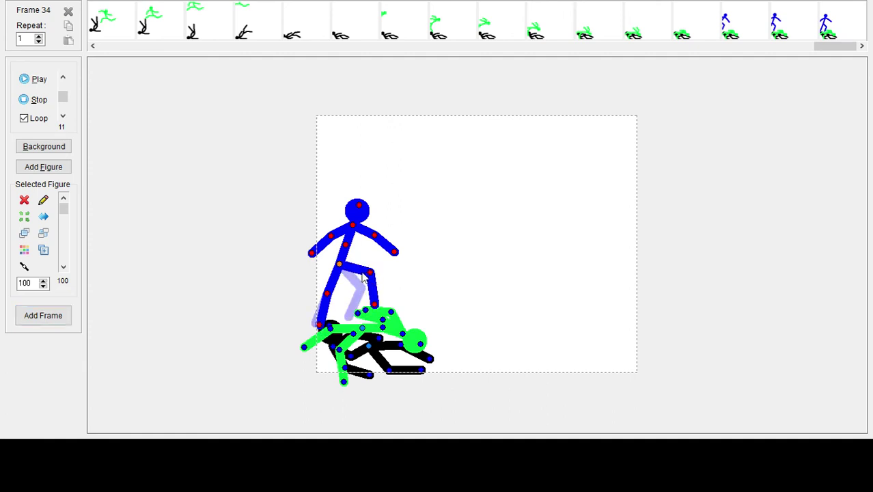
pyautogui.moveTo(353, 225); pyautogui.dragTo(370, 196)
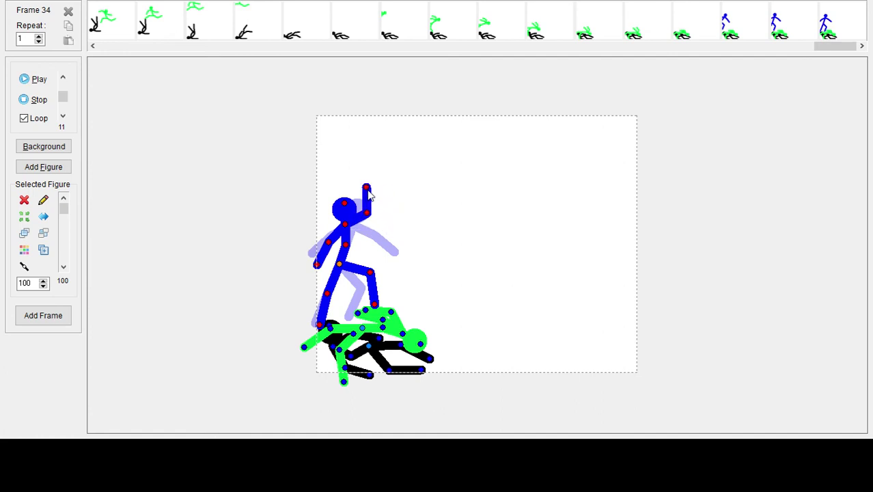
pyautogui.click(65, 318)
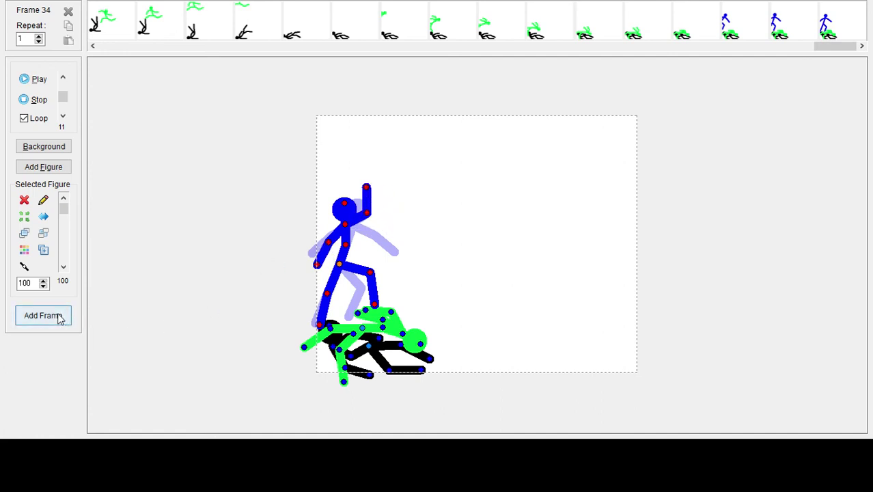
pyautogui.click(38, 80)
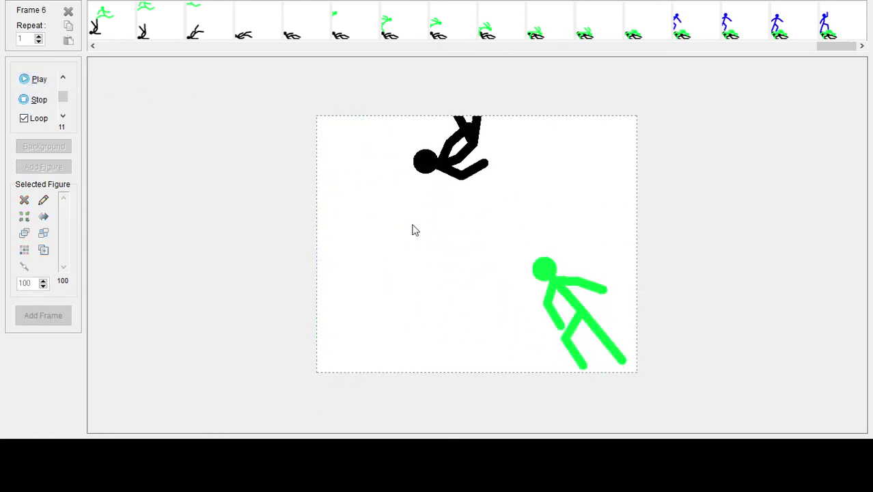
pyautogui.click(39, 100)
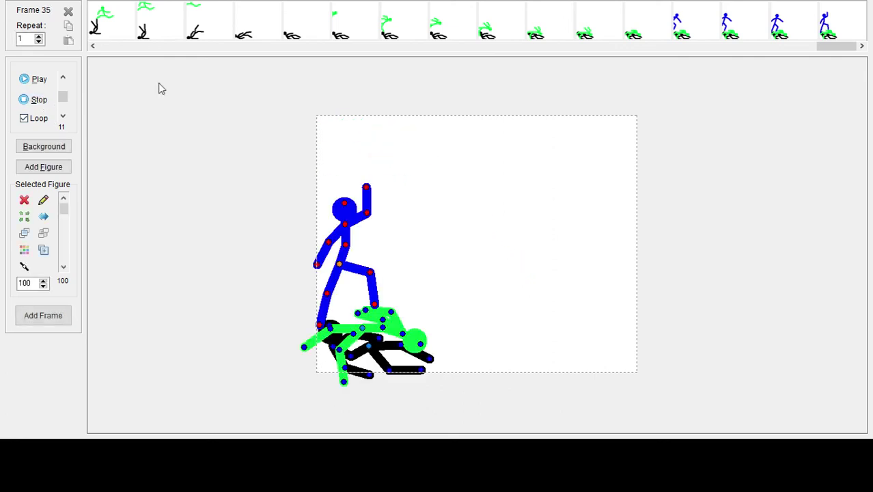
# - Hold the blue figure's raised-arm victory pose by adding frames 35 to 42, and play the animation
pyautogui.click(51, 316)
pyautogui.click(51, 315)
pyautogui.click(51, 315)
pyautogui.click(51, 316)
pyautogui.click(51, 315)
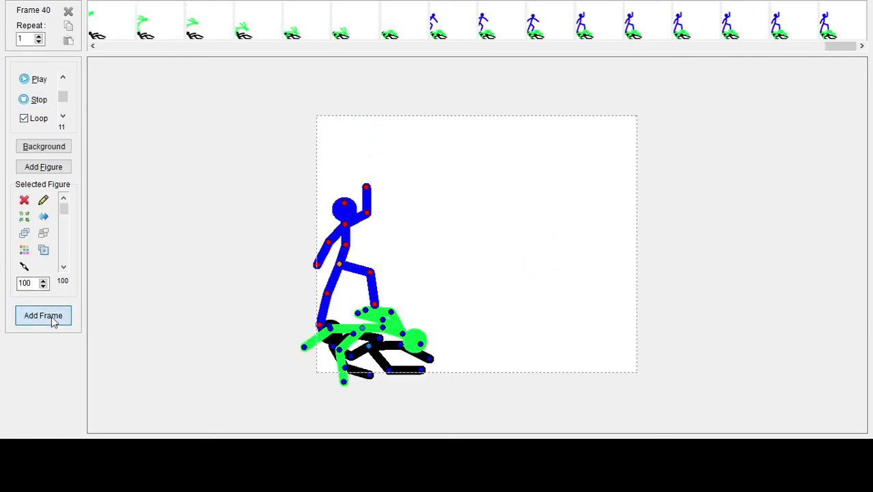
pyautogui.click(51, 316)
pyautogui.click(51, 316)
pyautogui.click(51, 315)
pyautogui.click(45, 86)
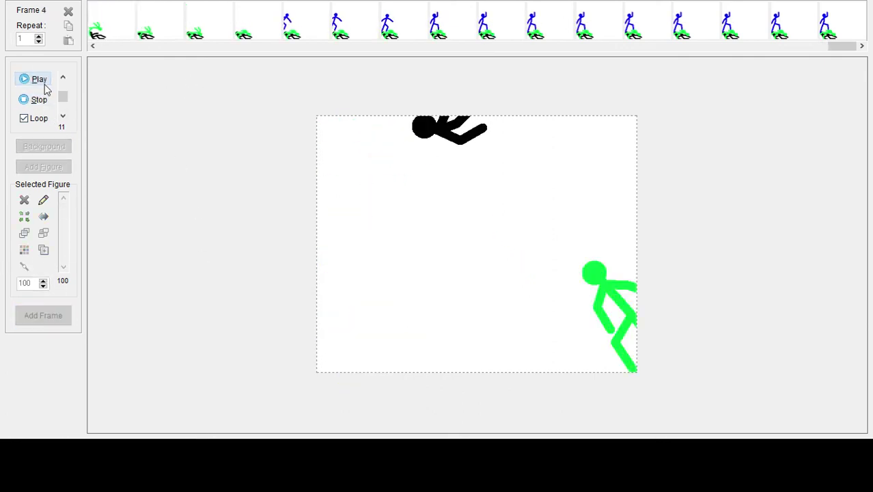